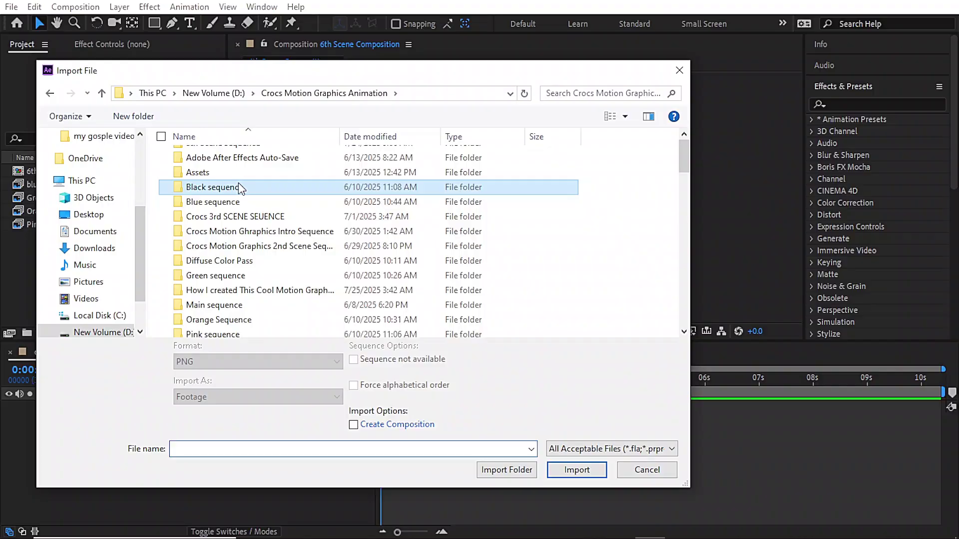
Import the Black sequence folder's frames as a PNG sequence, starting from Black_00065.png.
double_click(212, 184)
left_click(201, 166)
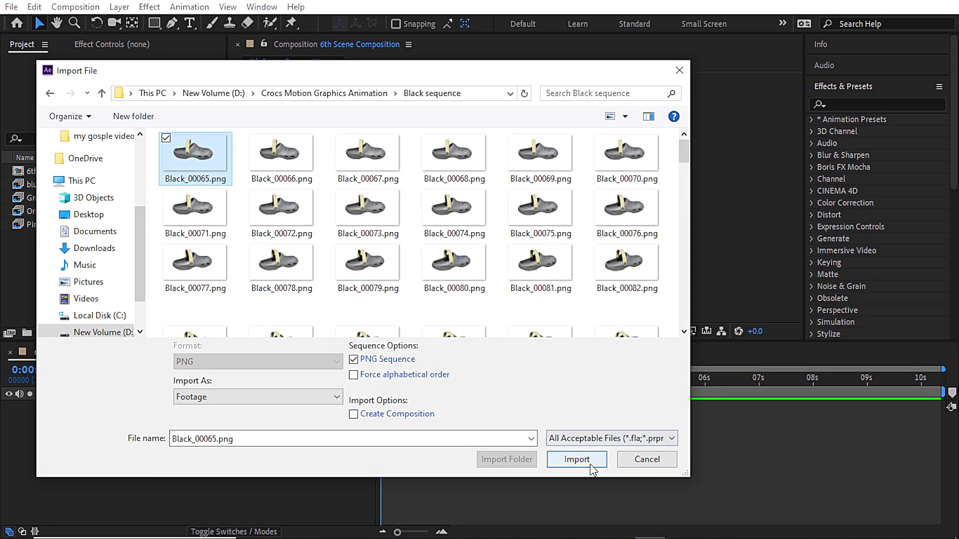
left_click(586, 461)
Add the Orange PNG sequence to the 6th Scene Composition timeline and preview its playback.
left_click(72, 227)
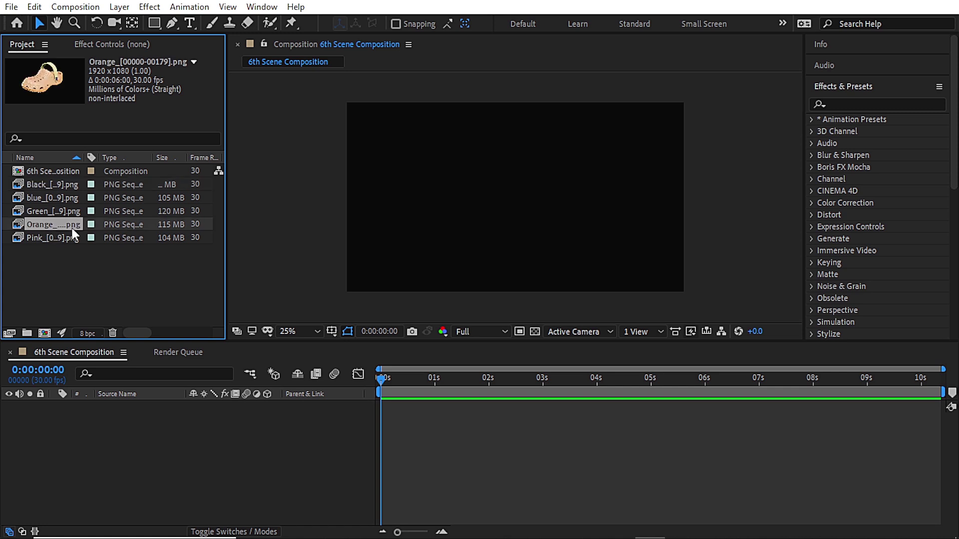
left_click_drag(114, 426, 118, 429)
key("space")
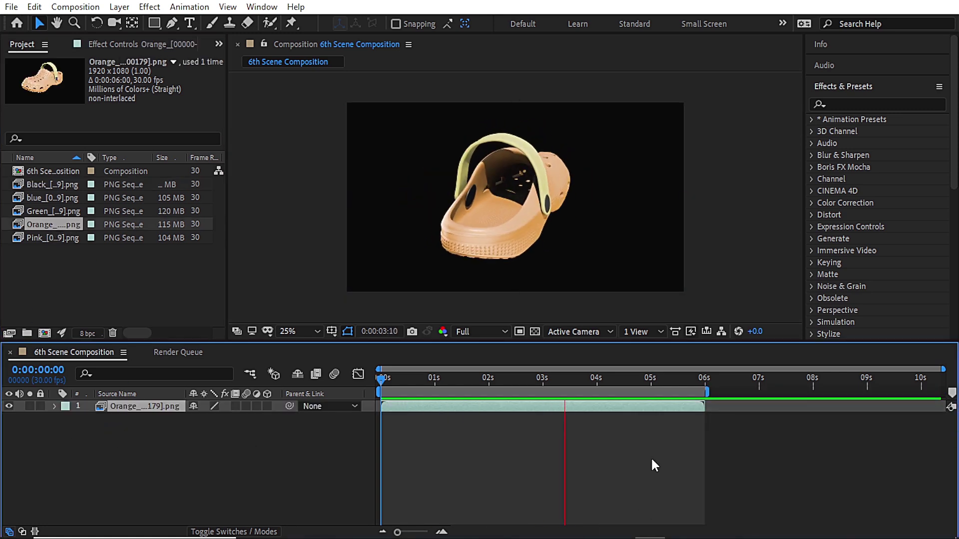
key("space")
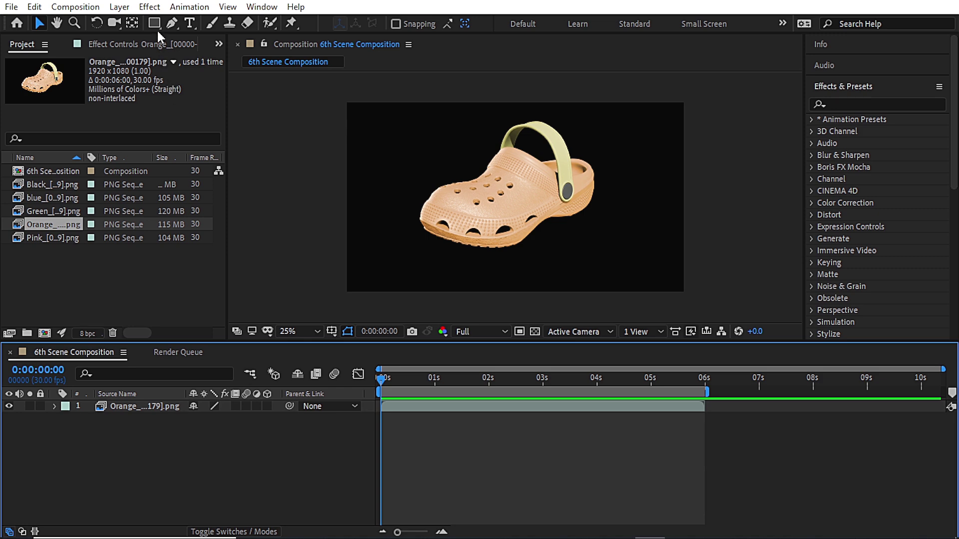
Draw a square with the Rectangle tool over the lower part of the shoe, extending below the composition.
left_click(155, 23)
mouse_move(518, 232)
left_mouse_down()
mouse_move(595, 271)
mouse_move(656, 322)
mouse_move(670, 295)
left_mouse_up()
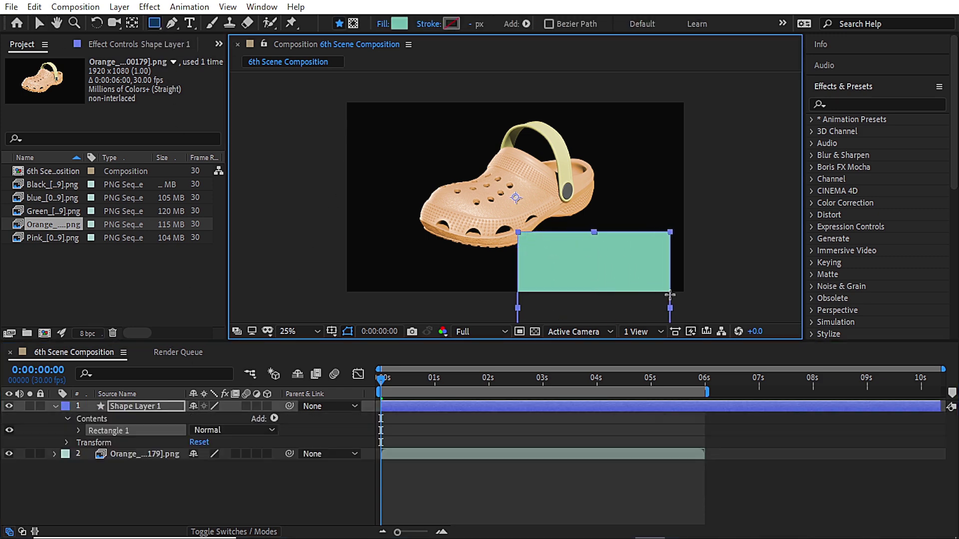
left_click(39, 23)
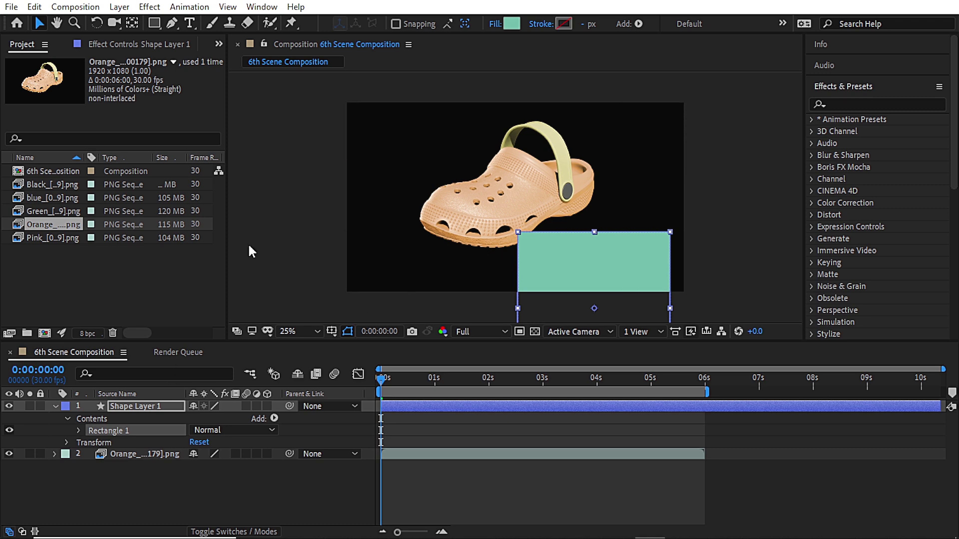
Set the square's fill to orange DB7508, sampling the starting colour from the shoe.
left_click(510, 25)
left_click(357, 215)
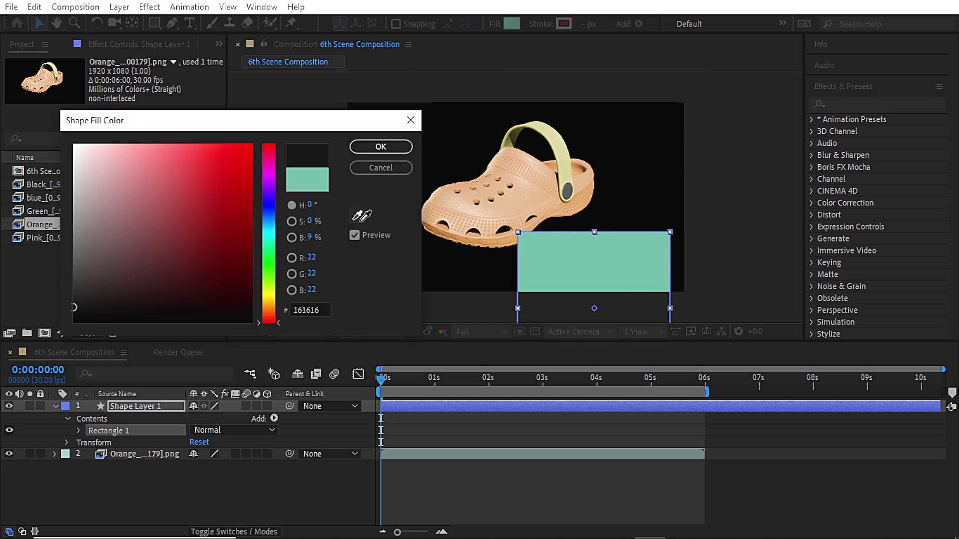
left_click(533, 195)
left_click_drag(239, 209, 246, 169)
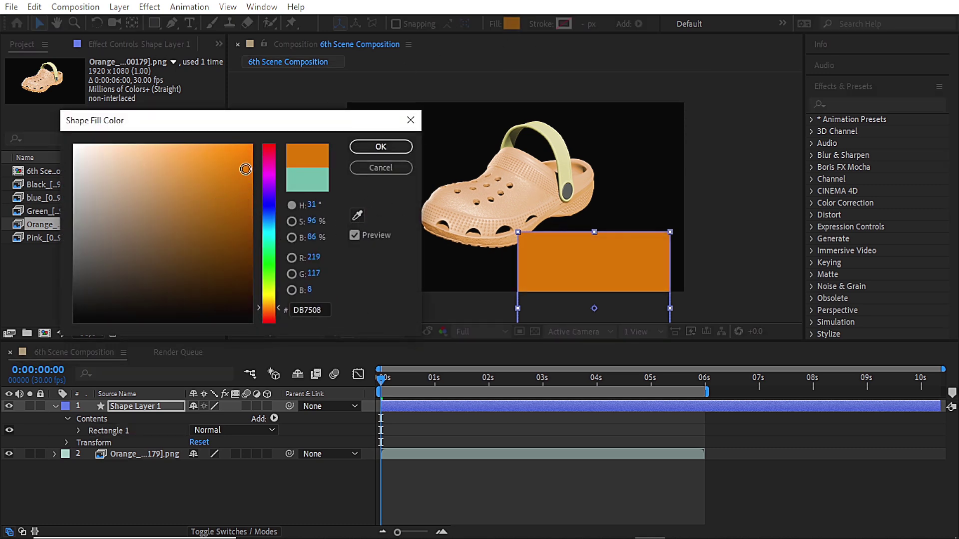
left_click(395, 146)
Move the orange square up over the shoe and place its layer beneath the Orange sequence layer.
left_click_drag(545, 259, 554, 209)
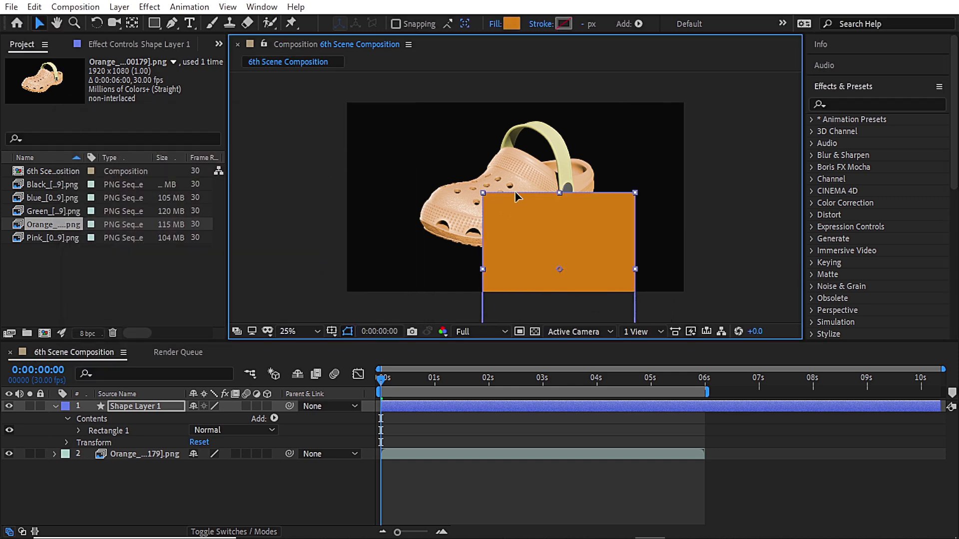
left_click(109, 430)
left_click(55, 406)
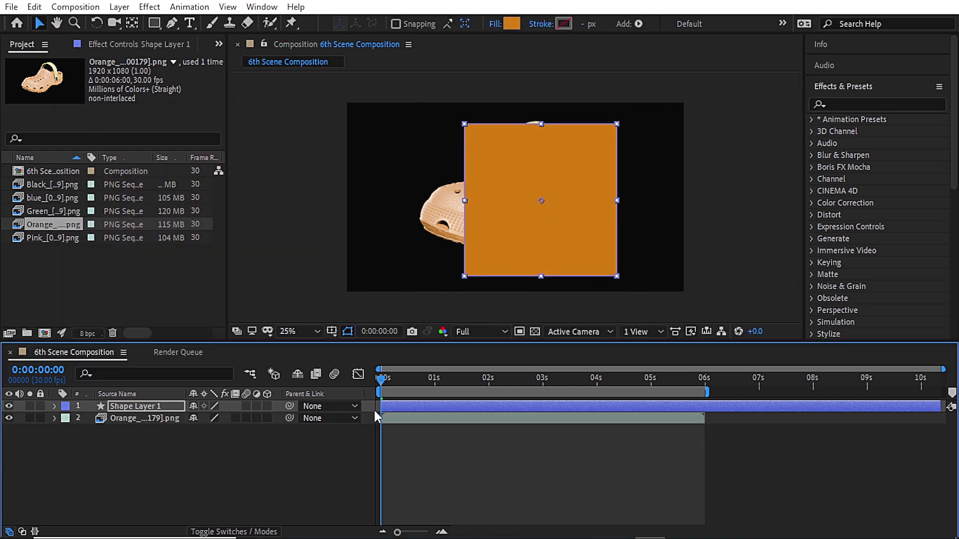
left_click(88, 427)
left_click_drag(169, 404, 183, 426)
Enlarge the orange square slightly, centre it horizontally and vertically in the composition, and deselect it.
double_click(539, 240)
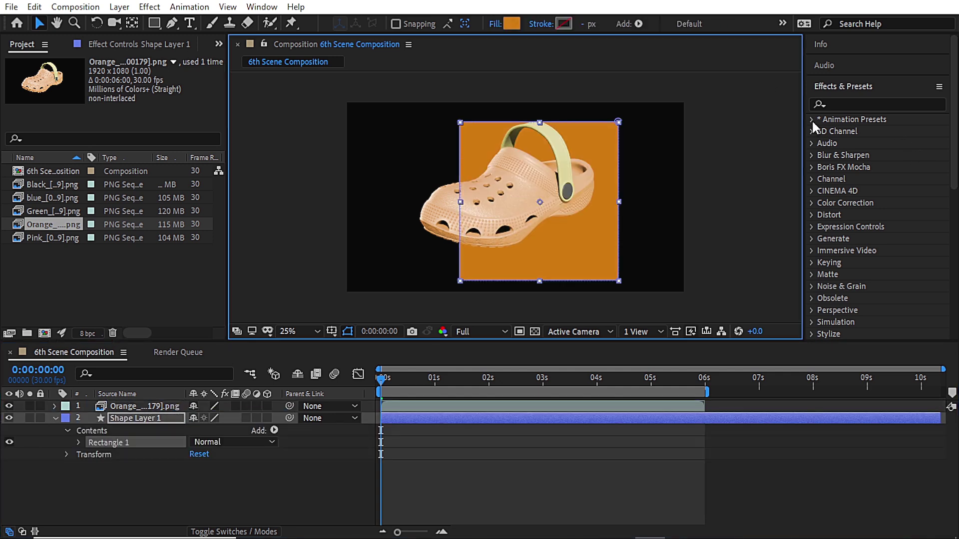
left_click_drag(956, 152, 957, 310)
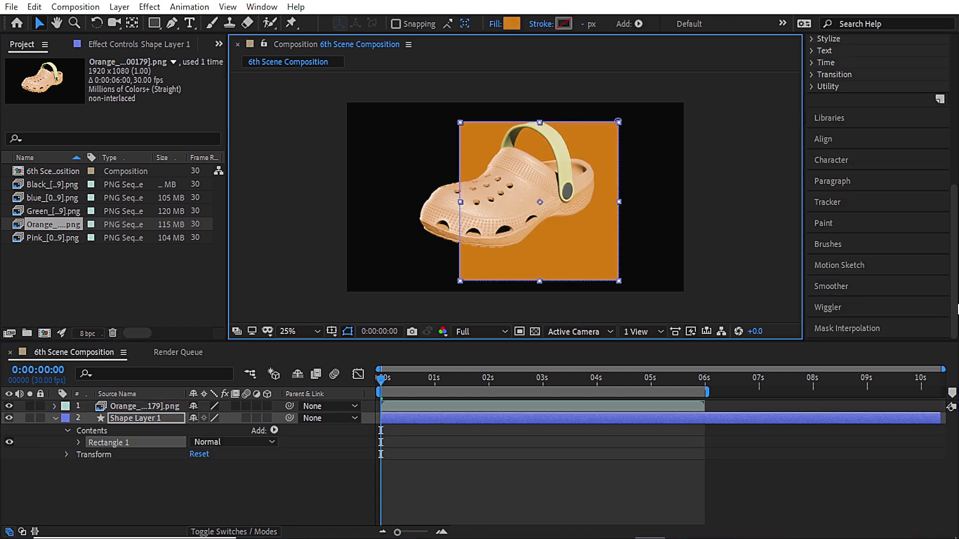
left_click(850, 140)
left_click(842, 164)
left_click(909, 164)
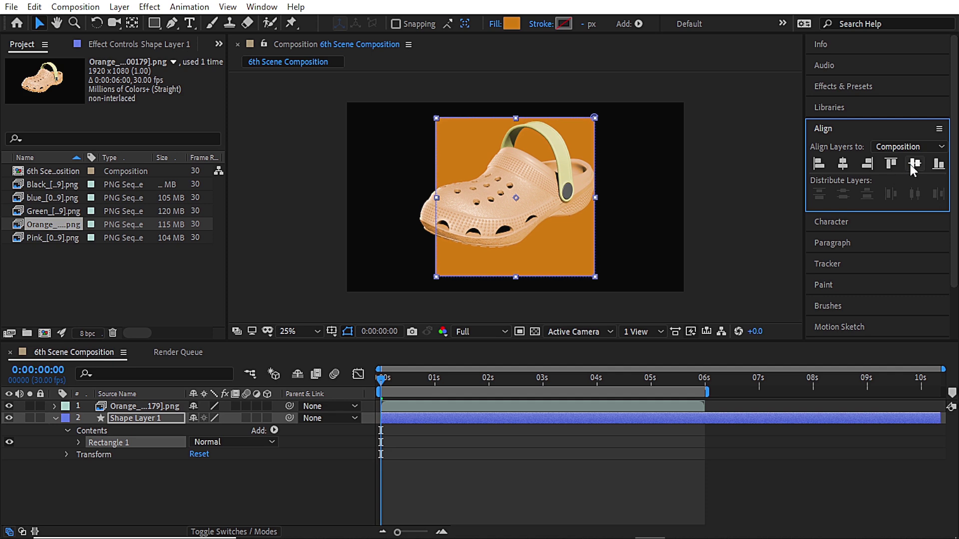
key("q")
left_click(433, 502)
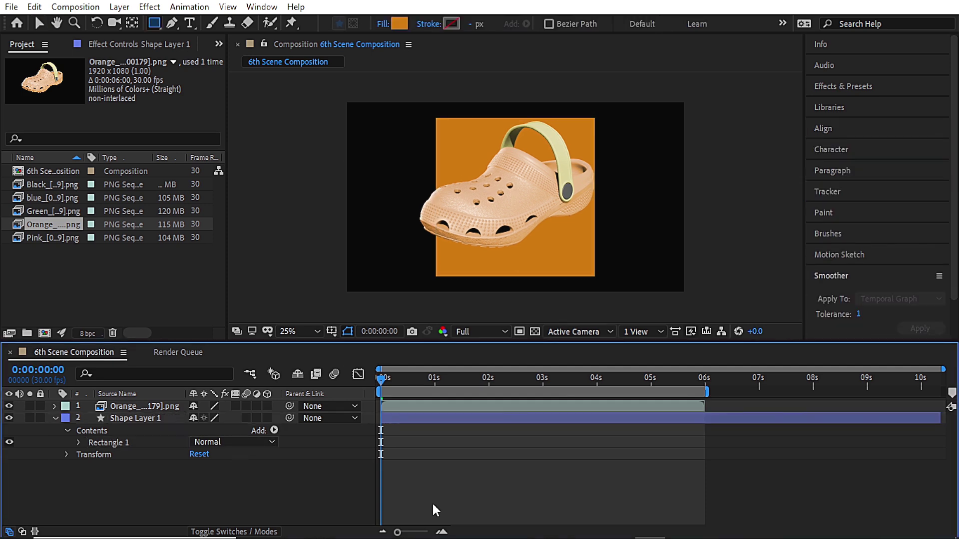
Import squares.png from the New Volume (D:) drive and place it as the lowest layer of the composition.
double_click(81, 278)
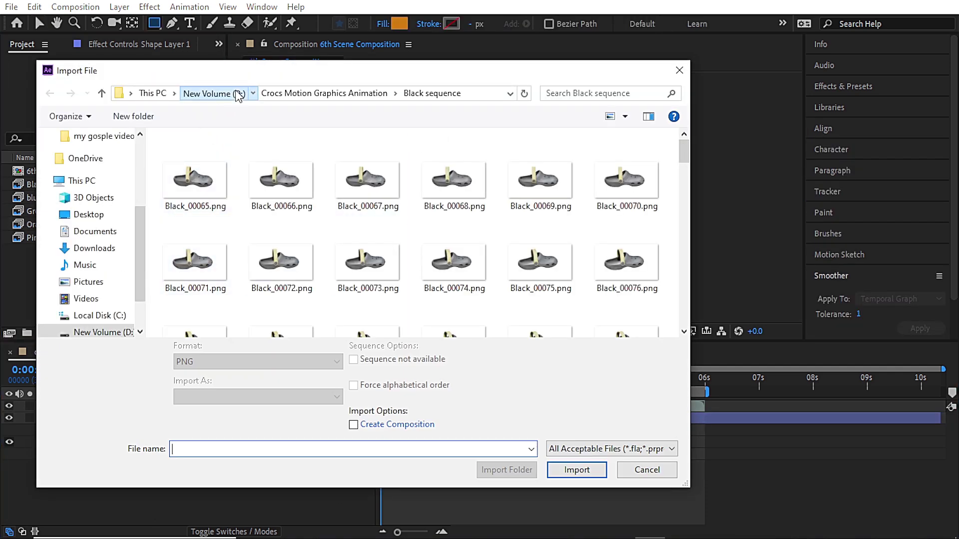
left_click(239, 94)
left_click_drag(683, 179, 684, 300)
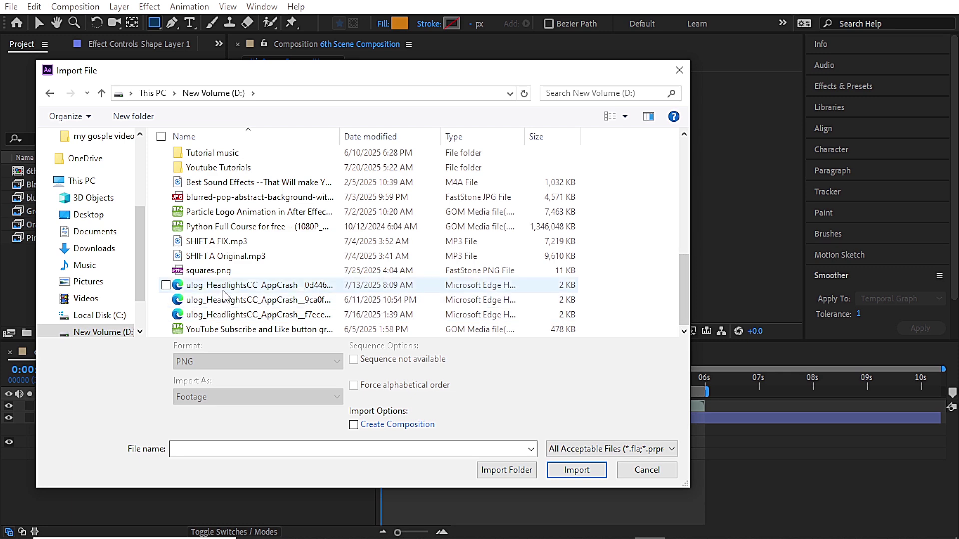
left_click(208, 270)
left_click(577, 470)
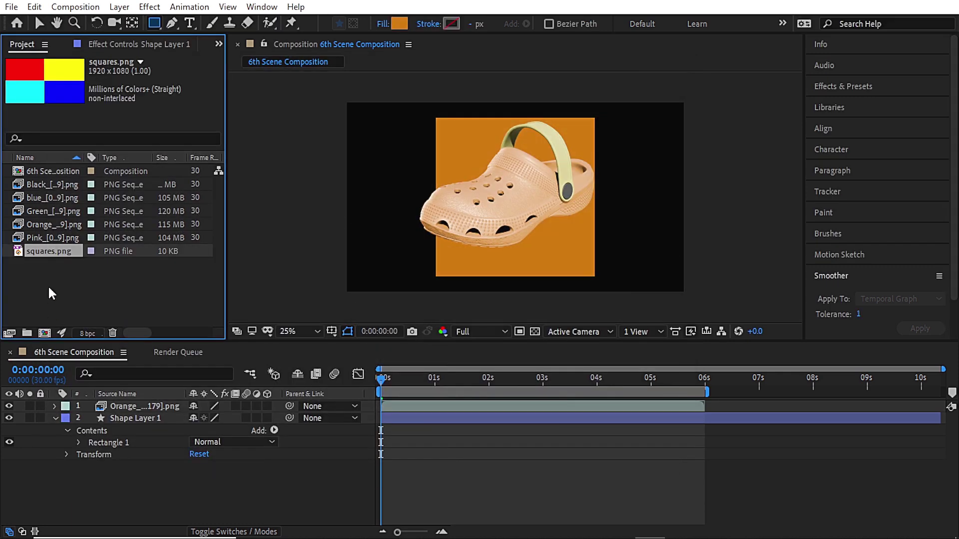
left_click_drag(108, 388, 126, 458)
left_click(54, 418)
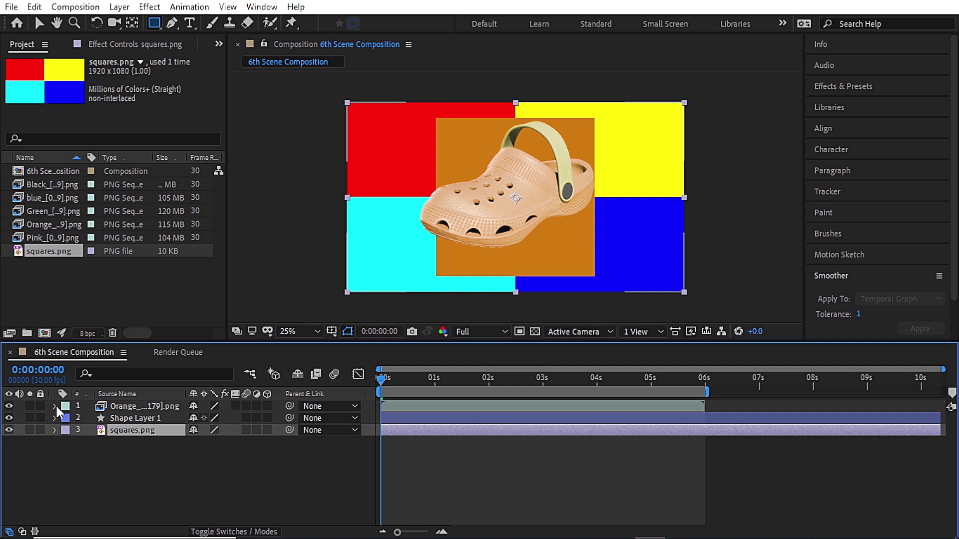
Duplicate Shape Layer 1, and hide the original shape layer and the Orange sequence layer.
left_click(133, 407)
left_click(131, 417)
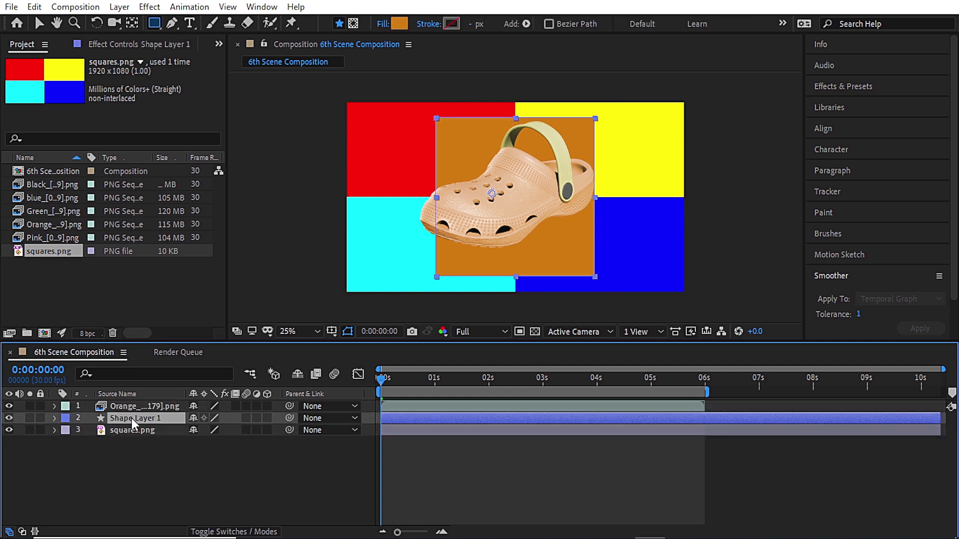
key("ctrl+d")
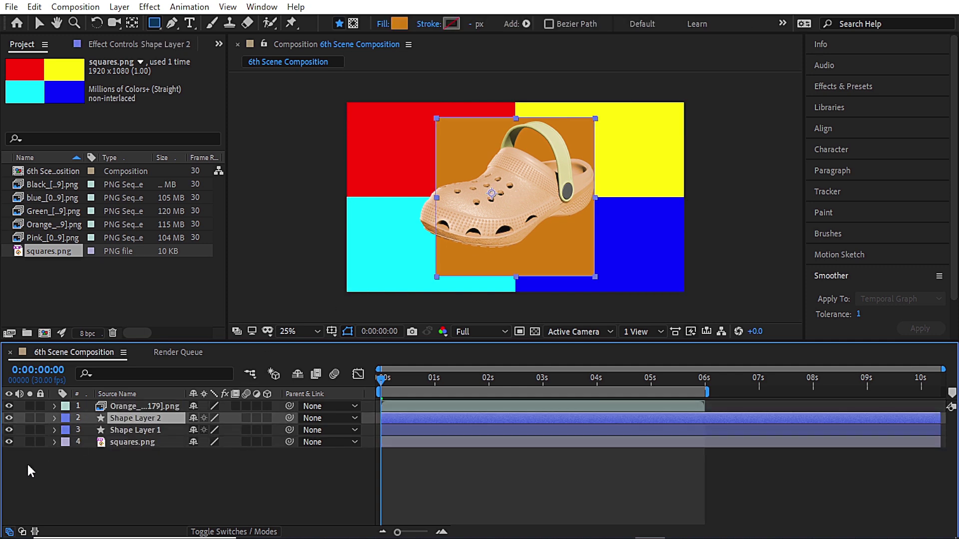
left_click(9, 407)
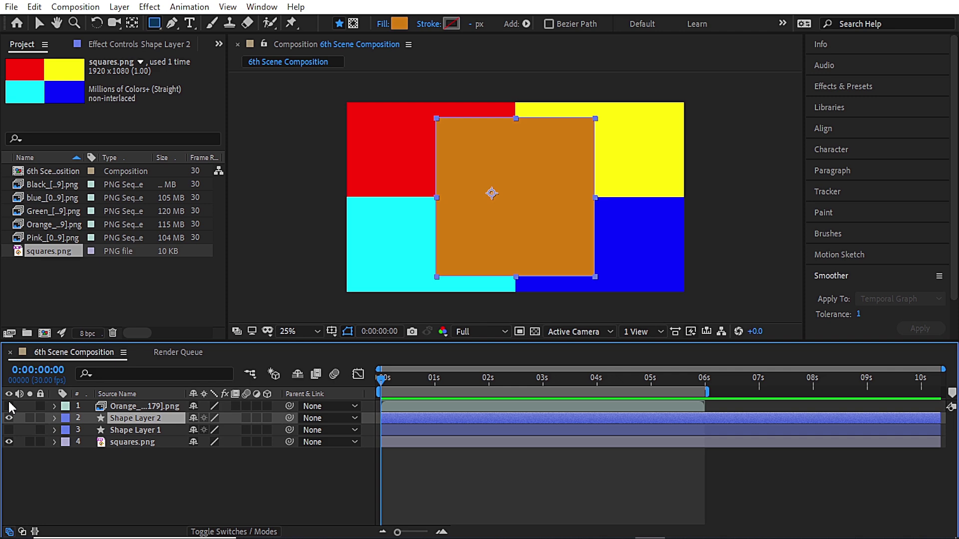
Resize and move the duplicated shape into the red quadrant, aligning its left edge with the composition's left edge.
left_click(39, 23)
left_click_drag(437, 118, 410, 104)
key("period")
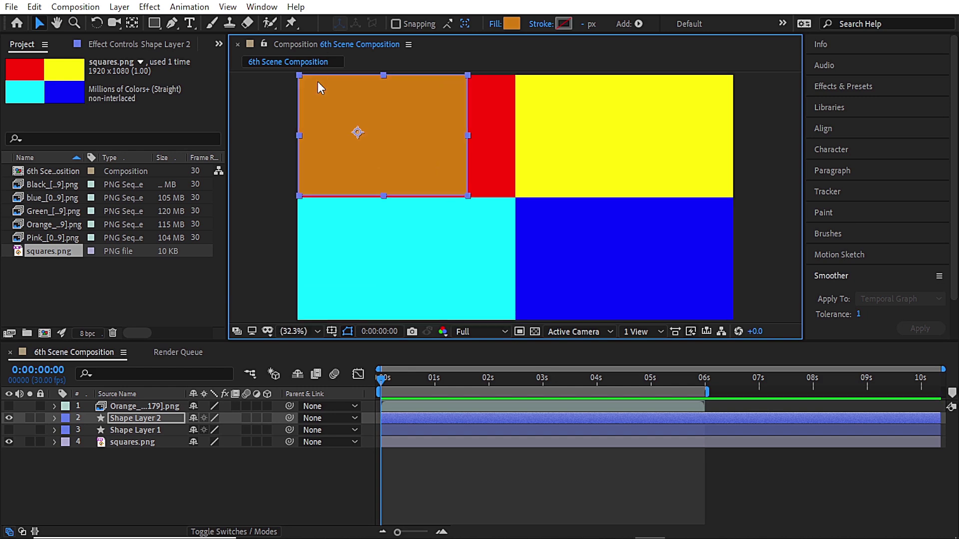
scroll(318, 82, "up", 3)
scroll(329, 101, "down", 3)
scroll(328, 101, "up", 3)
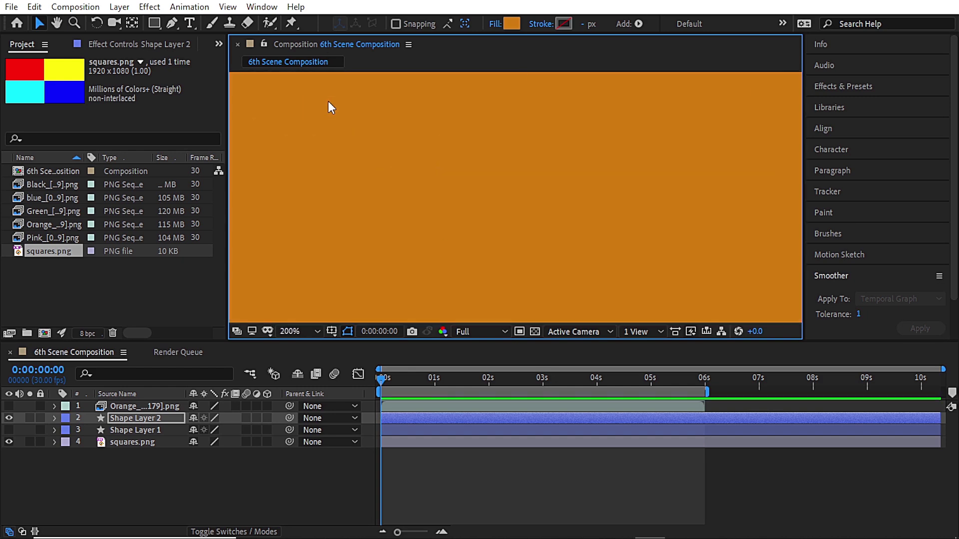
scroll(328, 101, "down", 4)
scroll(328, 101, "up", 1)
left_click_drag(293, 179, 292, 185)
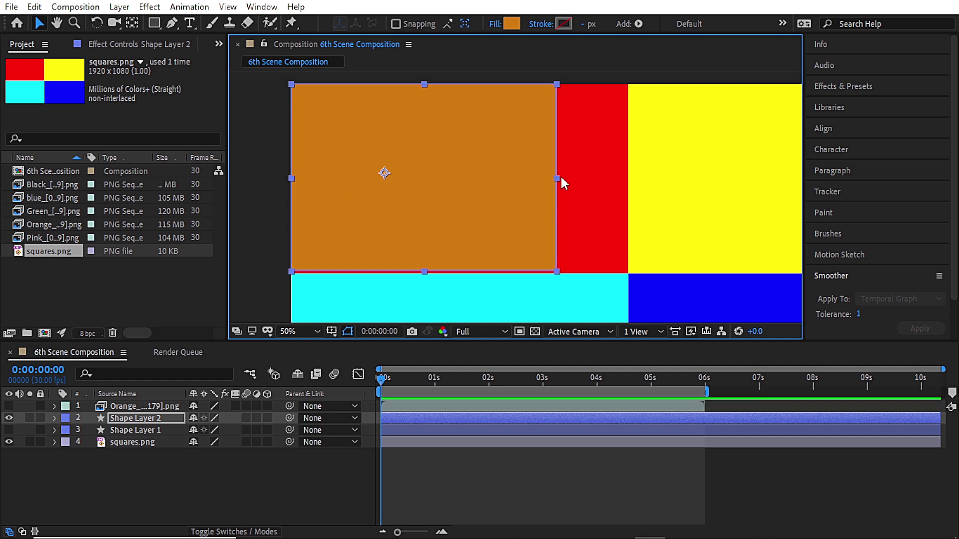
Extend the top edge of Shape Layer 2 to the composition's top edge.
scroll(558, 156, "up", 8)
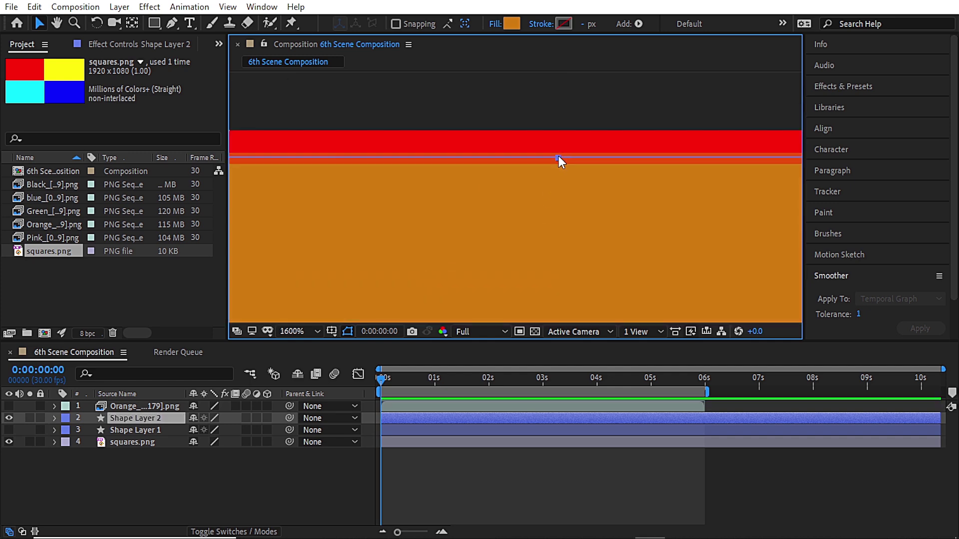
left_click_drag(559, 155, 561, 118)
scroll(561, 115, "down", 10)
scroll(561, 115, "down", 6)
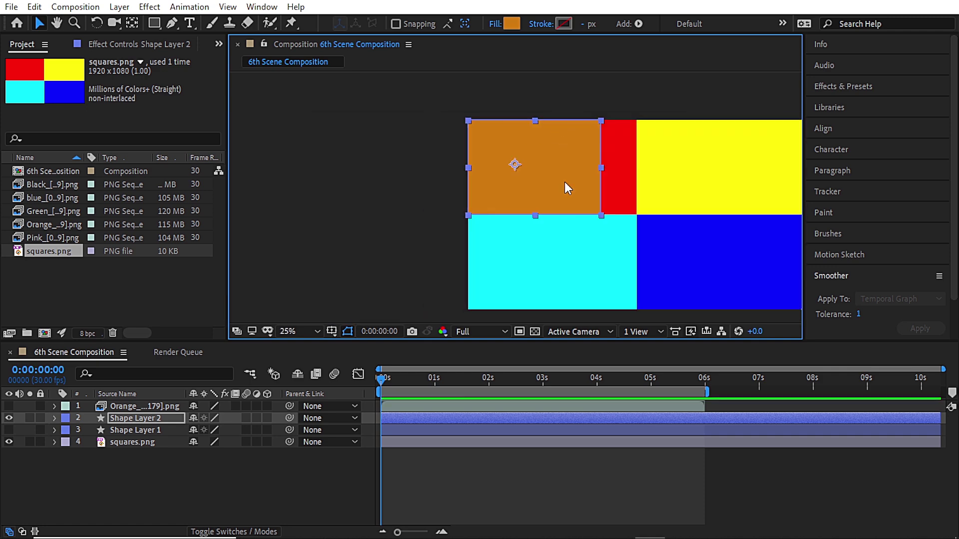
Extend the right edge of Shape Layer 2 exactly to the boundary between the red and yellow quadrants.
scroll(628, 203, "up", 4)
scroll(562, 204, "up", 4)
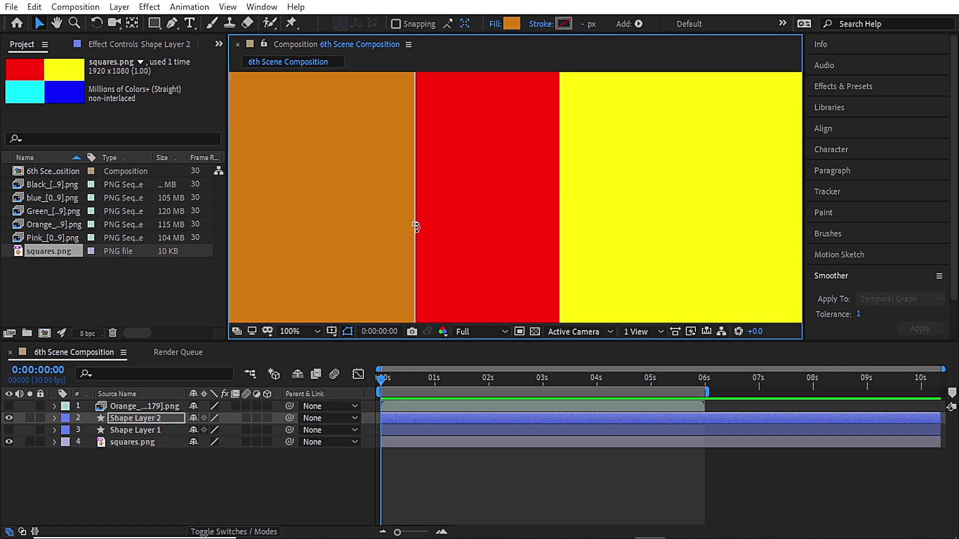
left_click_drag(417, 227, 560, 223)
scroll(560, 220, "up", 6)
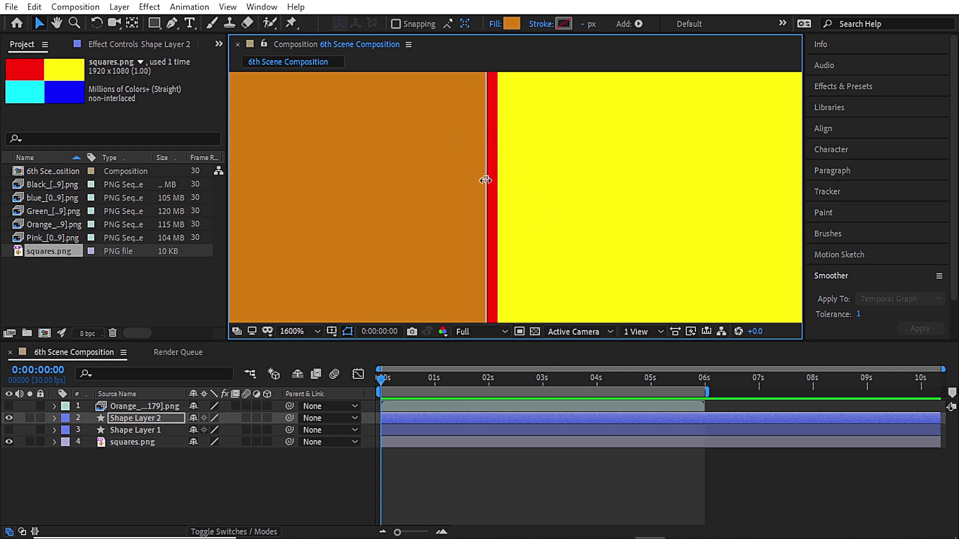
left_click_drag(486, 180, 498, 180)
scroll(549, 173, "down", 8)
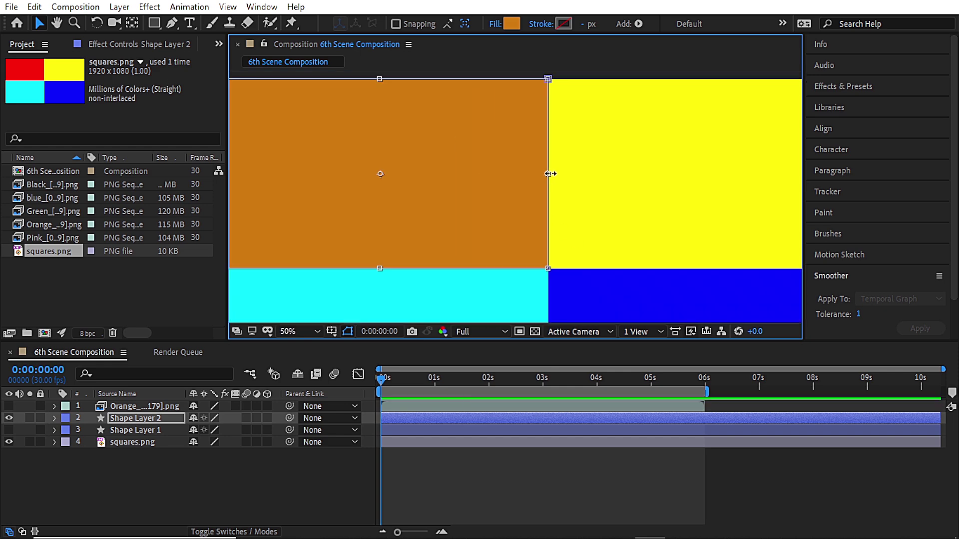
scroll(550, 173, "down", 3)
scroll(408, 212, "up", 1)
Rename the Shape Layer 2 layer as Pink.
right_click(140, 419)
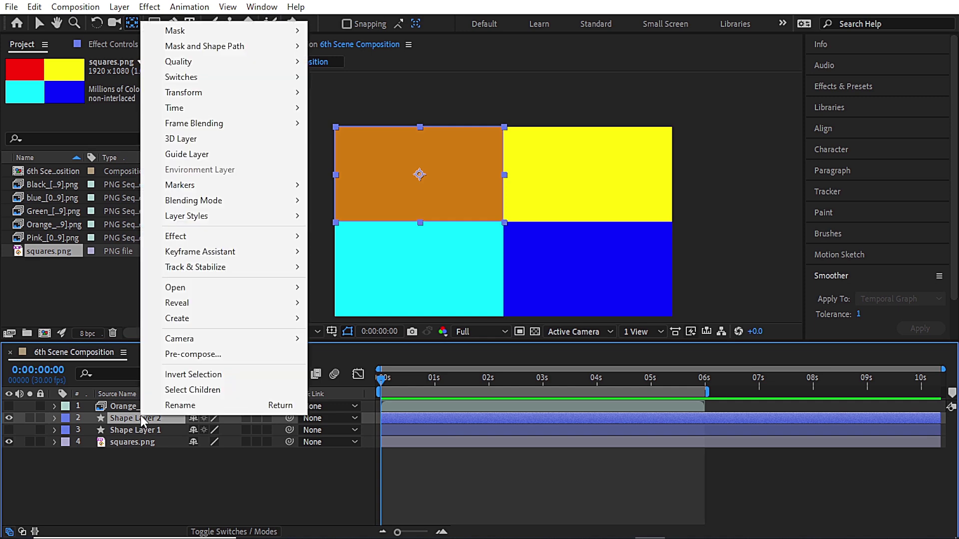
left_click(150, 432)
type("Pink")
left_click(179, 493)
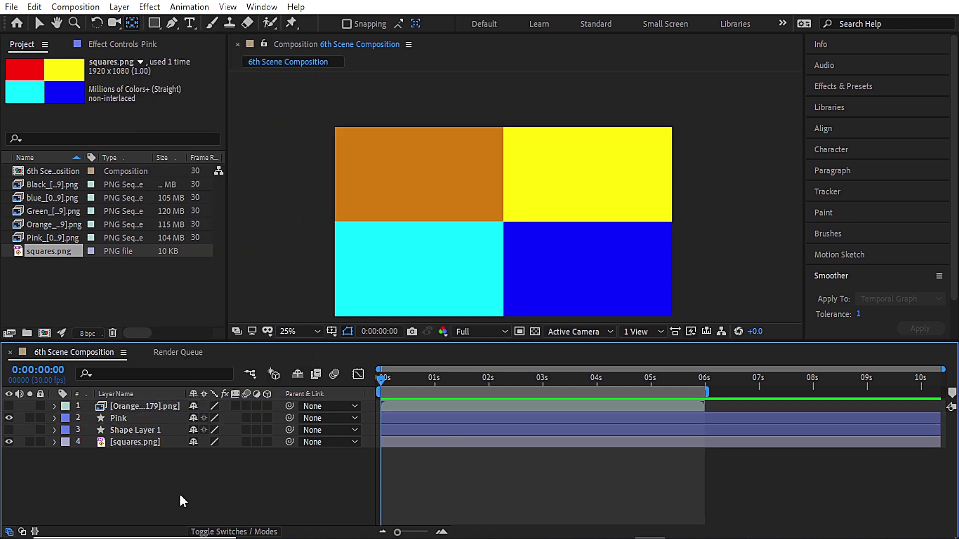
Duplicate the Pink layer and move the copy over the yellow quadrant, to position 1442.0, 269.9.
left_click(124, 419)
key("ctrl+d")
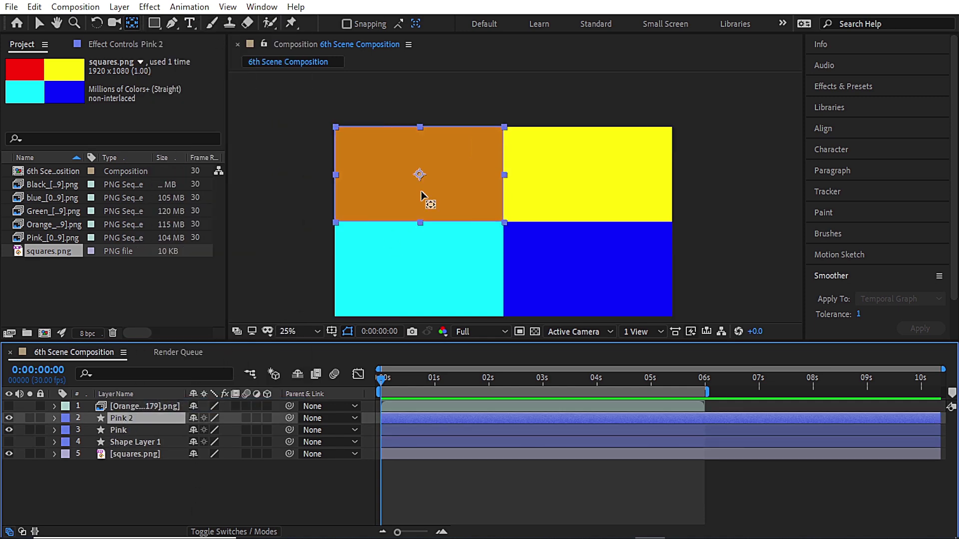
key("p")
left_click_drag(201, 436, 838, 390)
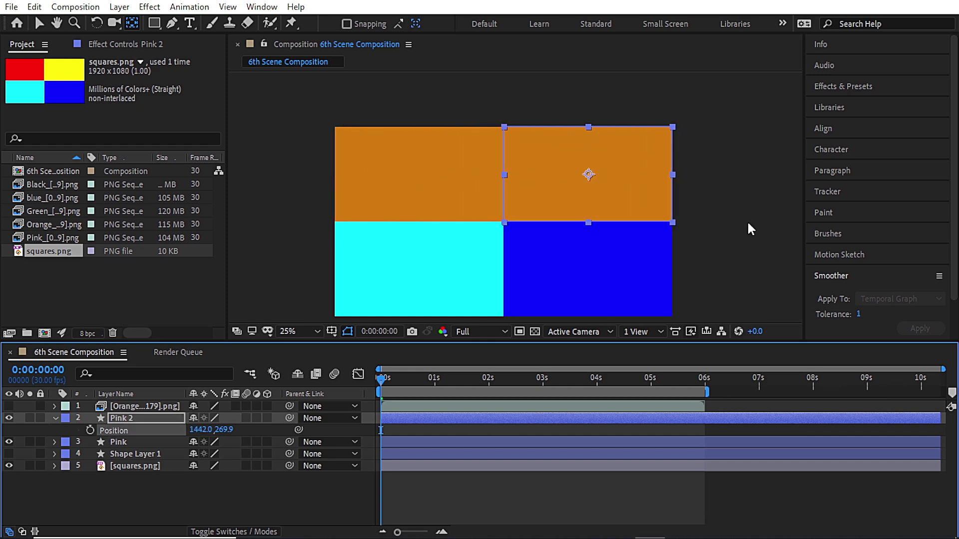
Set the fill of the Pink 2 shape to magenta FB0CED and select its layer.
key("q")
left_click(398, 23)
type("DC10D0")
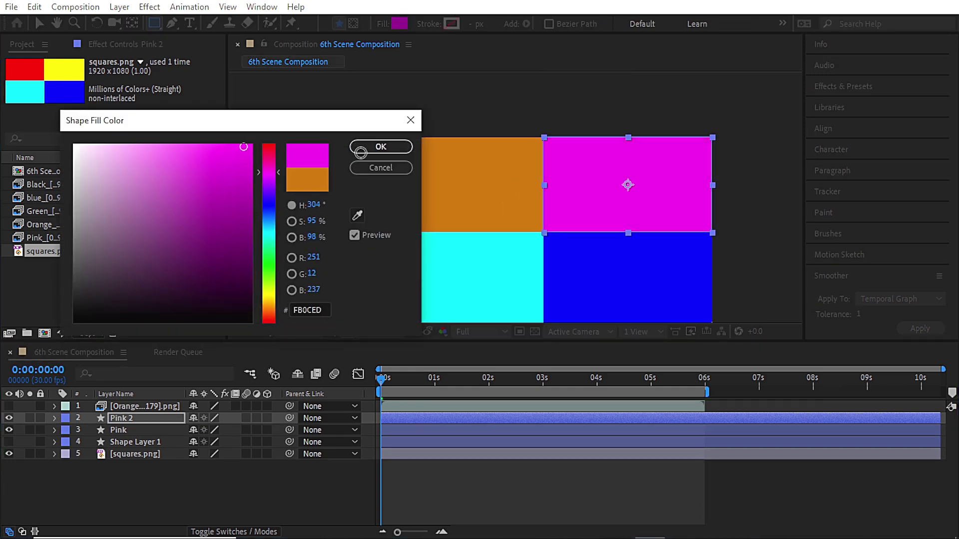
left_click(362, 149)
key("v")
left_click(135, 418)
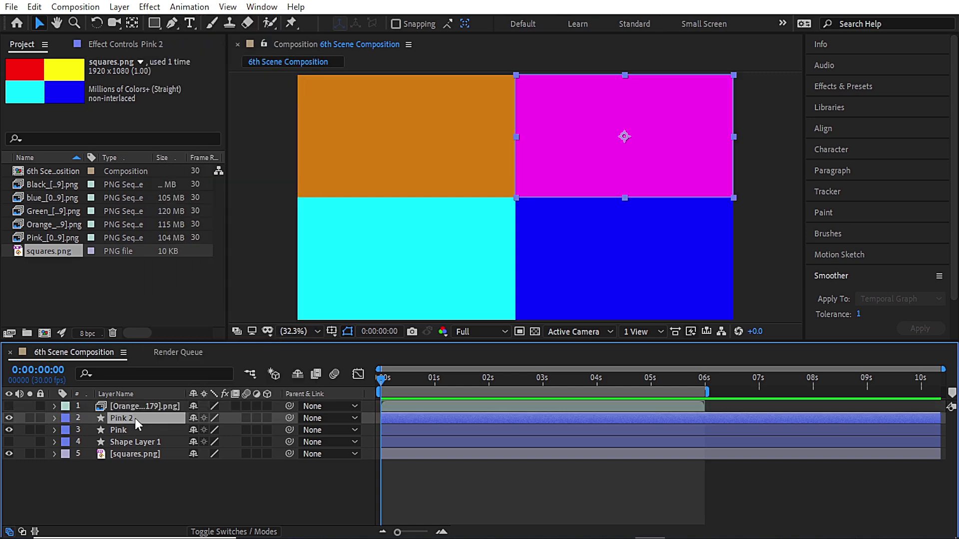
Rename the Pink 2 layer as Blue.
key("Return")
type("B")
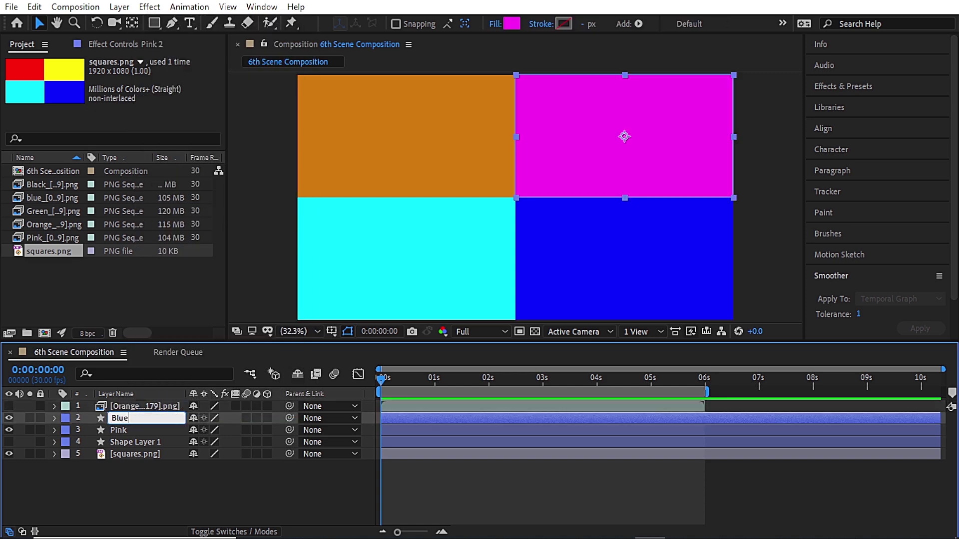
type("lue")
left_click(148, 481)
Duplicate the Blue layer and rename the copy as black.
left_click(131, 418)
key("ctrl+d")
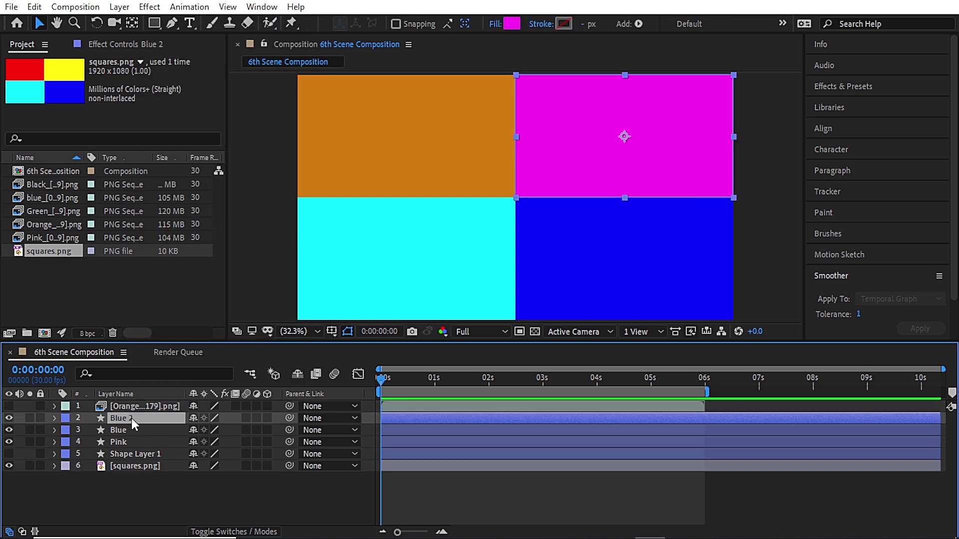
right_click(131, 418)
left_click(158, 408)
type("black")
left_click(135, 466)
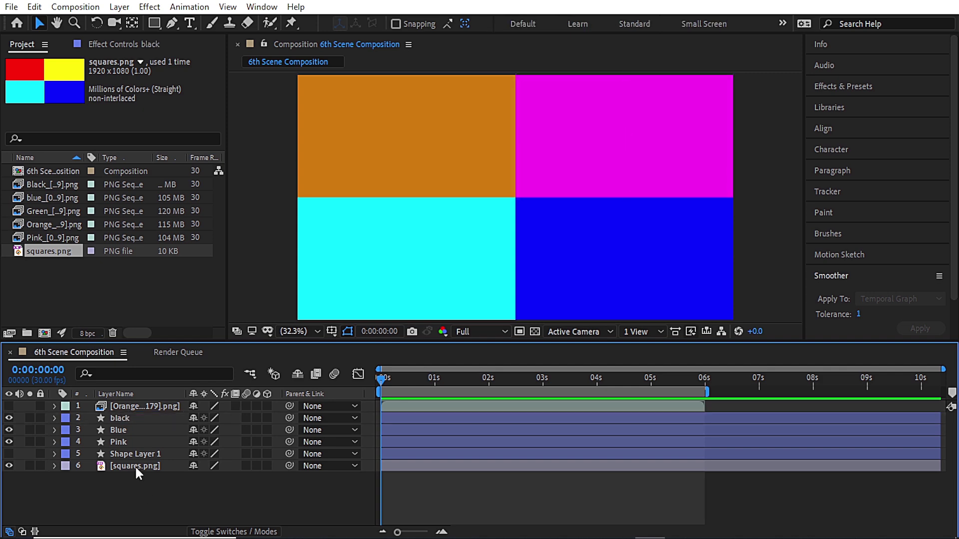
Move the black layer's shape down over the lower-right blue quadrant, to position 1440.0, 809.9.
left_click(125, 418)
key("s")
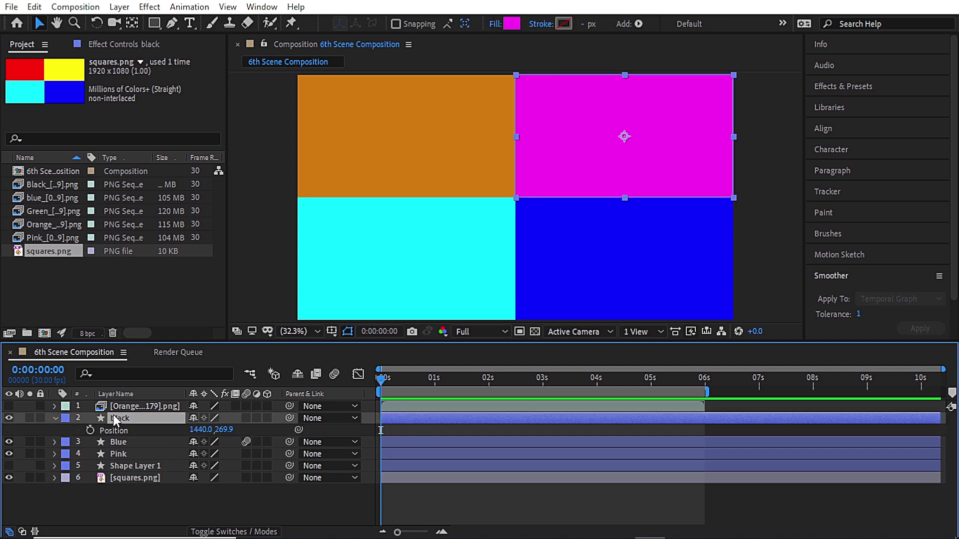
left_click_drag(224, 429, 609, 227)
scroll(604, 157, "down", 1)
scroll(597, 260, "up", 5)
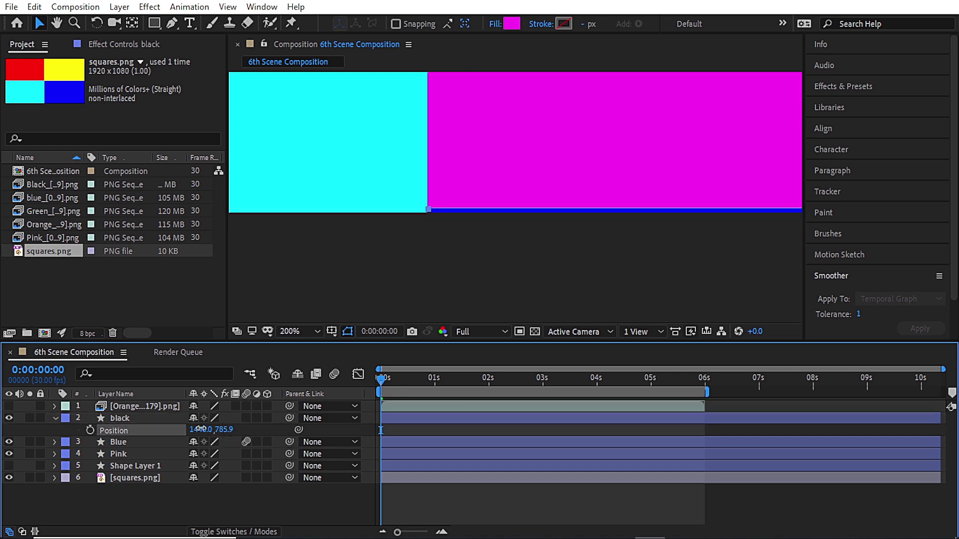
left_click_drag(220, 430, 216, 436)
left_click(430, 210)
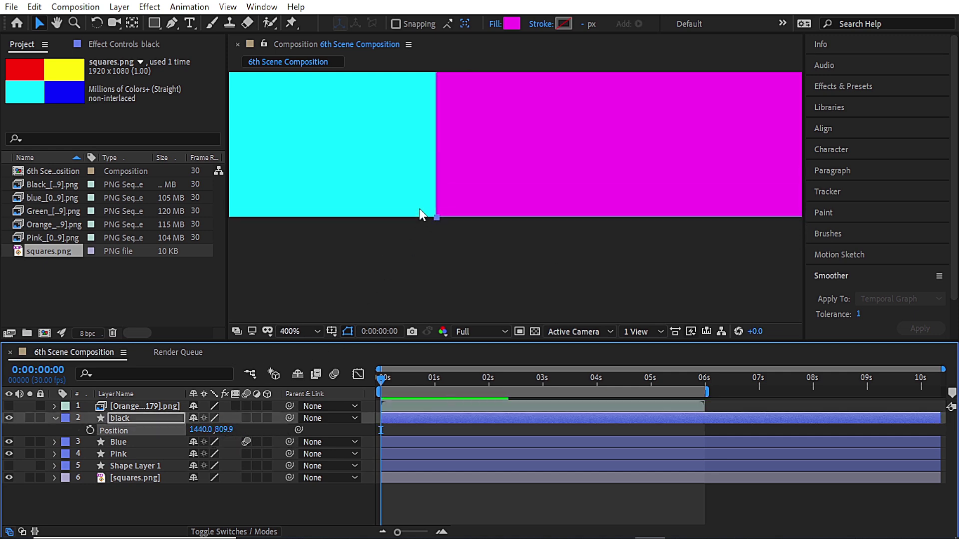
Set the black shape's fill to 161616 and its vertical position to 810.0.
scroll(421, 214, "down", 4)
left_click(511, 24)
left_click(77, 305)
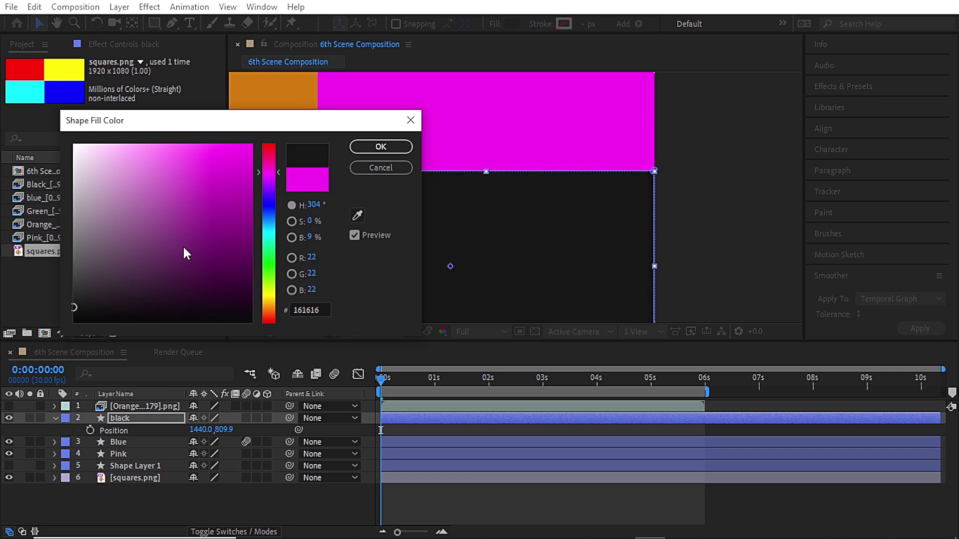
left_click(381, 146)
left_click(221, 430)
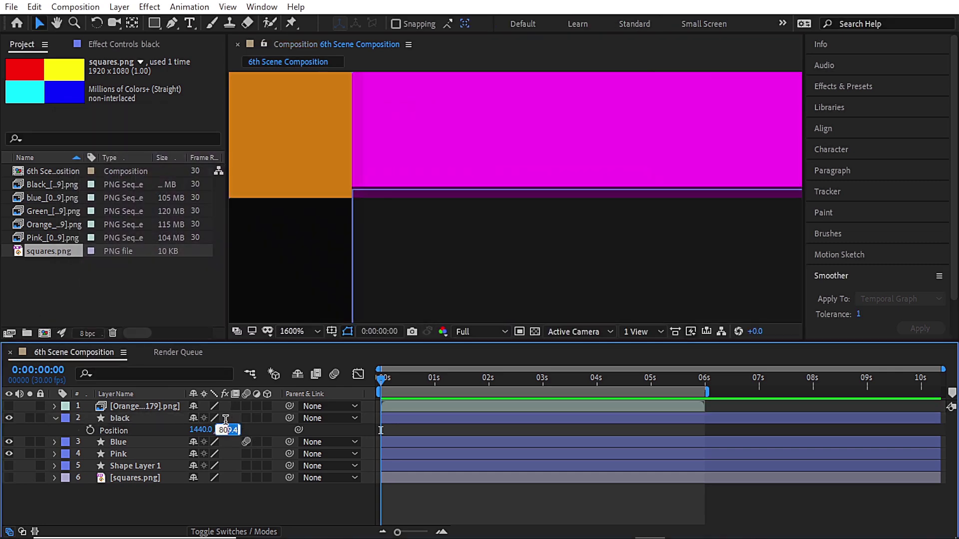
key("Return")
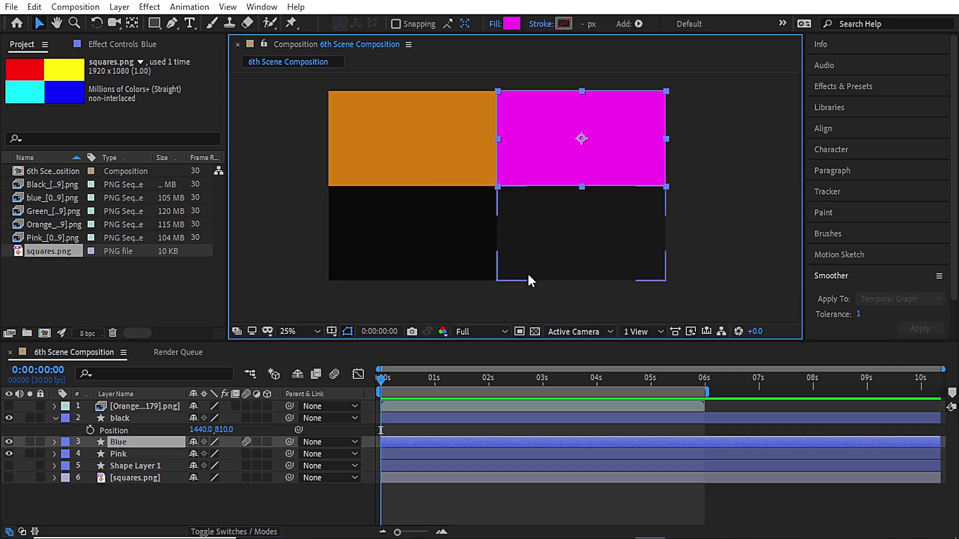
Duplicate the black layer and rename the copy as Green.
left_click(54, 418)
key("ctrl+d")
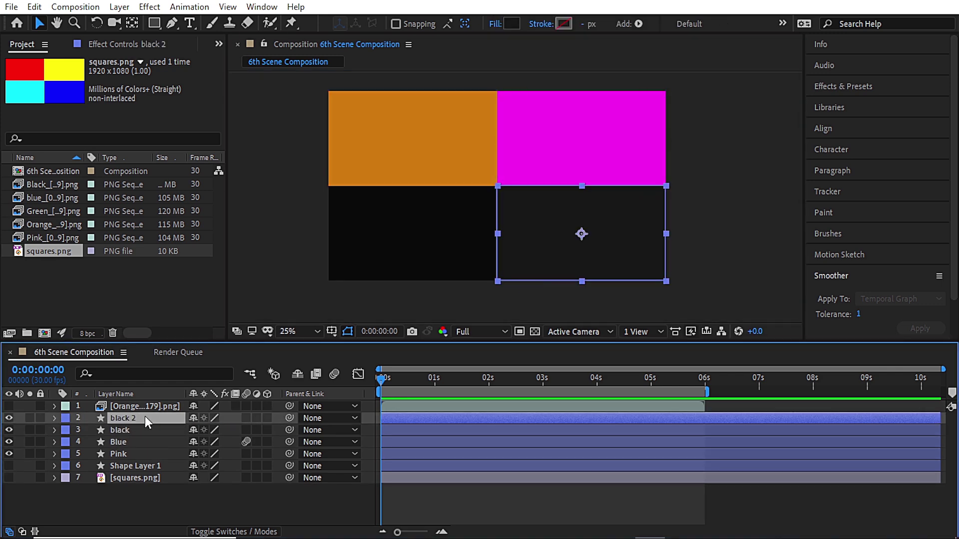
right_click(124, 421)
left_click(154, 413)
type("G")
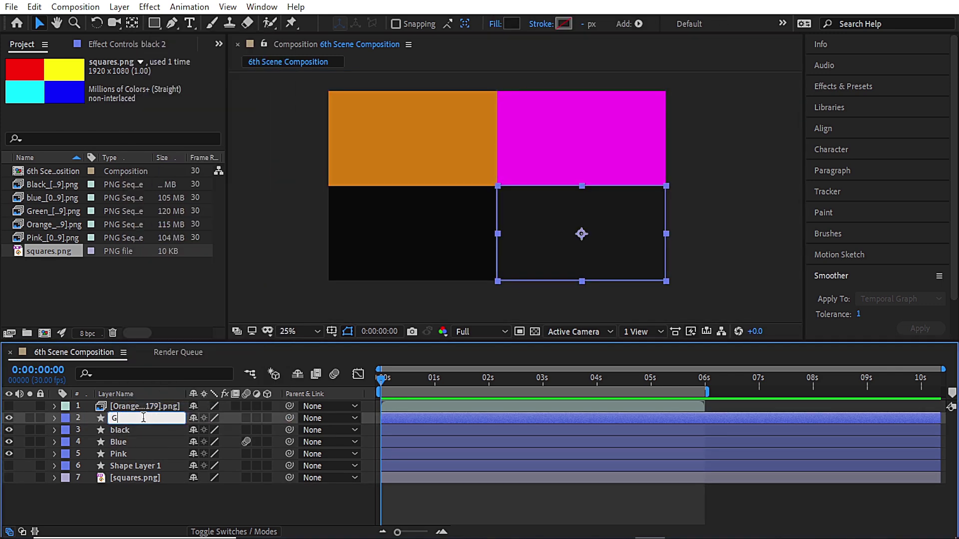
key("Return")
Move the Green layer's shape horizontally over the lower-left quadrant, to position 475.0, 810.0.
left_click(127, 420)
key("p")
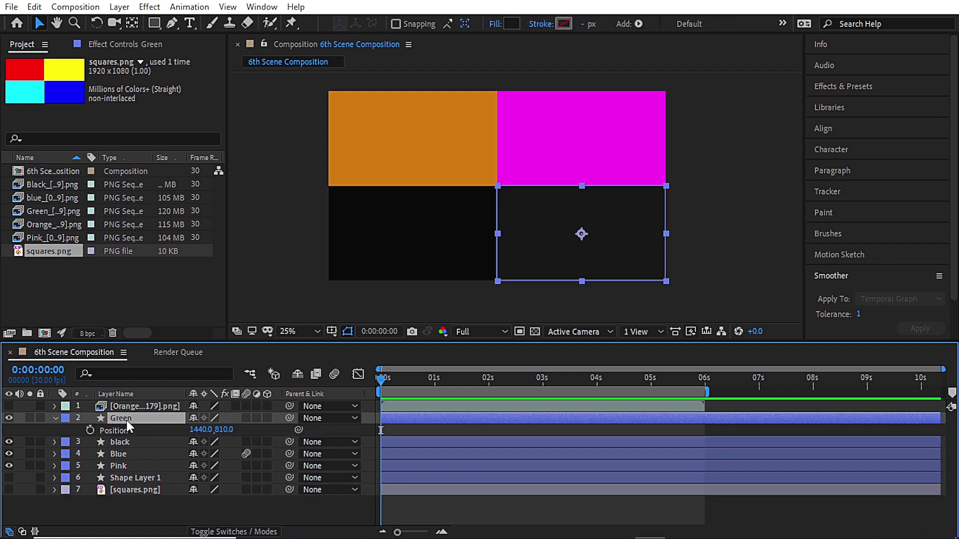
left_click(156, 431)
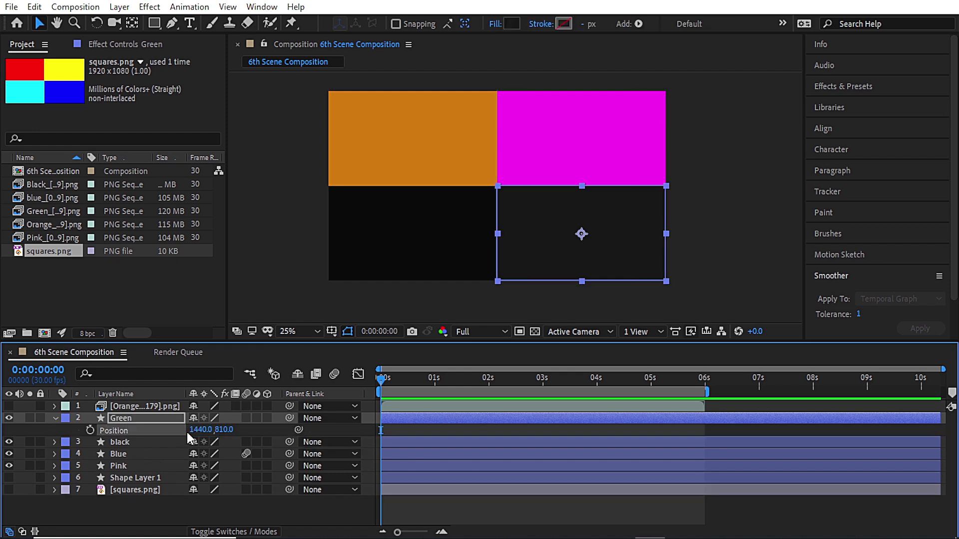
left_click_drag(194, 429, 63, 429)
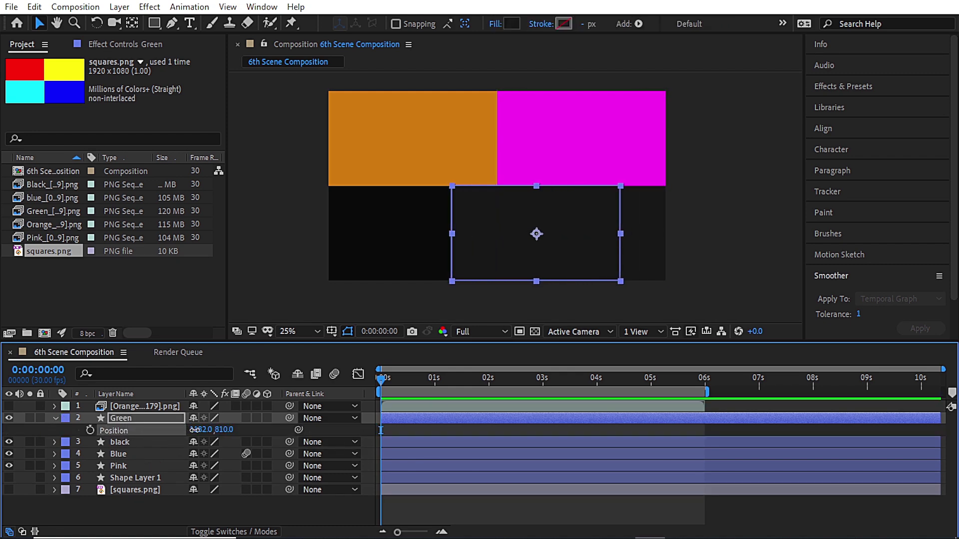
left_click_drag(194, 429, 52, 442)
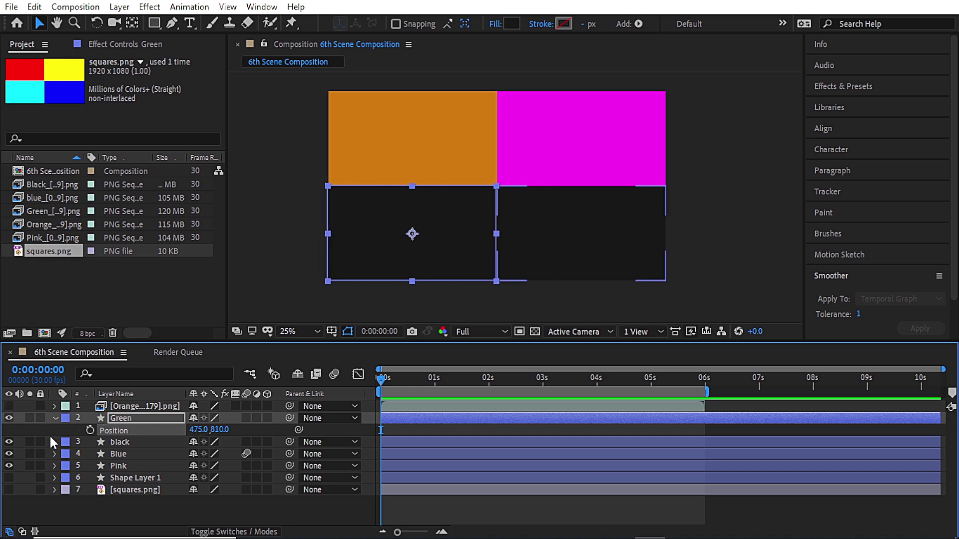
Change the Green shape's fill to a dark green.
left_click(510, 23)
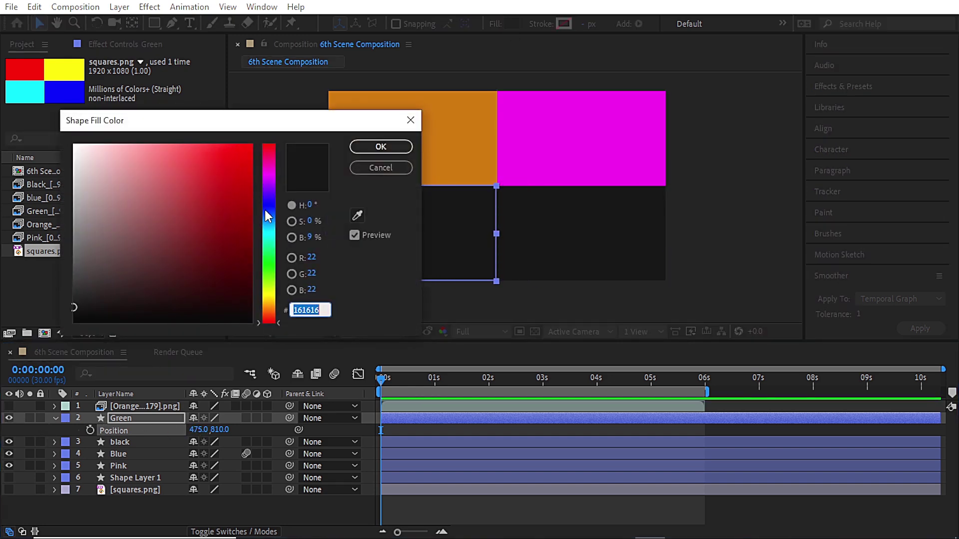
left_click(267, 262)
left_click(253, 270)
left_click(375, 149)
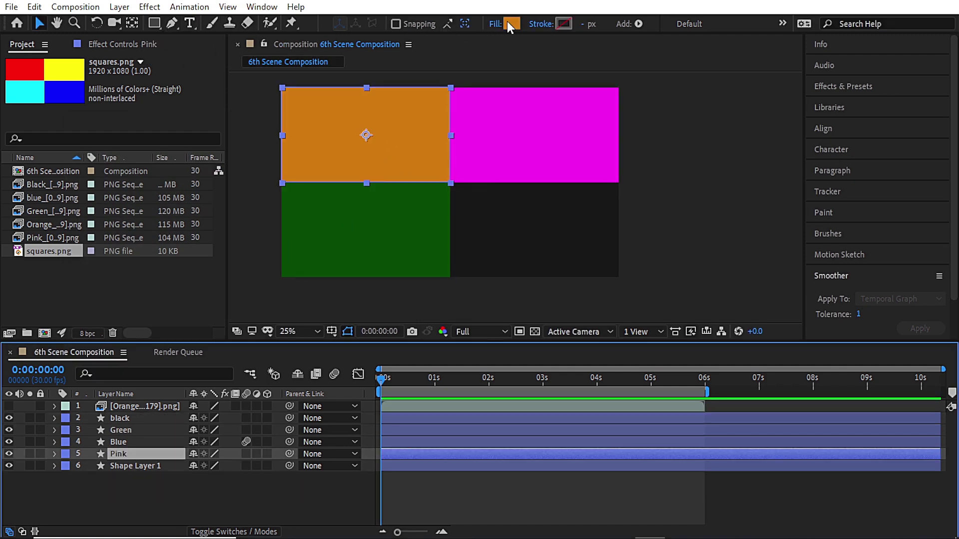
Recolour the orange Pink shape with the magenta sampled from the neighbouring Blue shape.
left_click(507, 21)
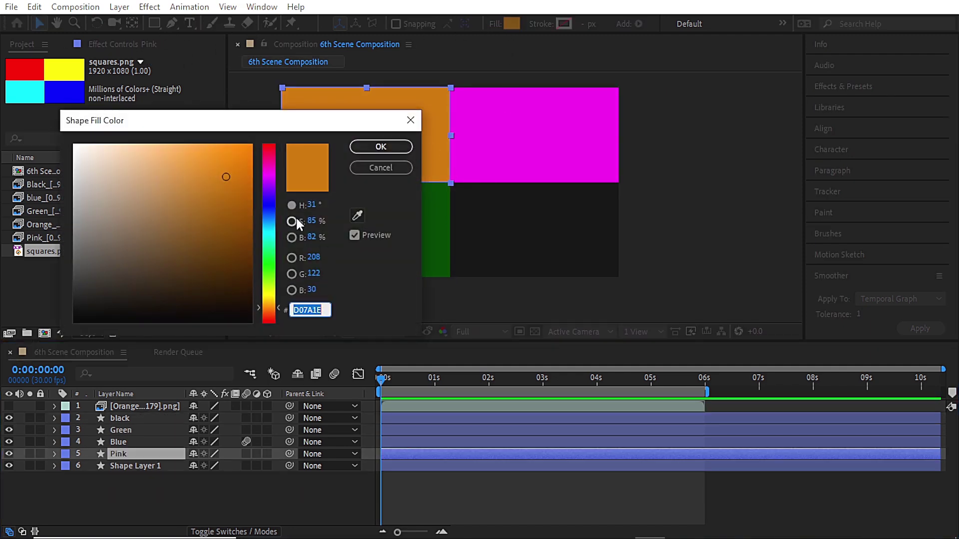
left_click(355, 213)
left_click(530, 131)
left_click(362, 146)
Set the Blue shape's fill to light blue 60D5FC.
left_click(489, 152)
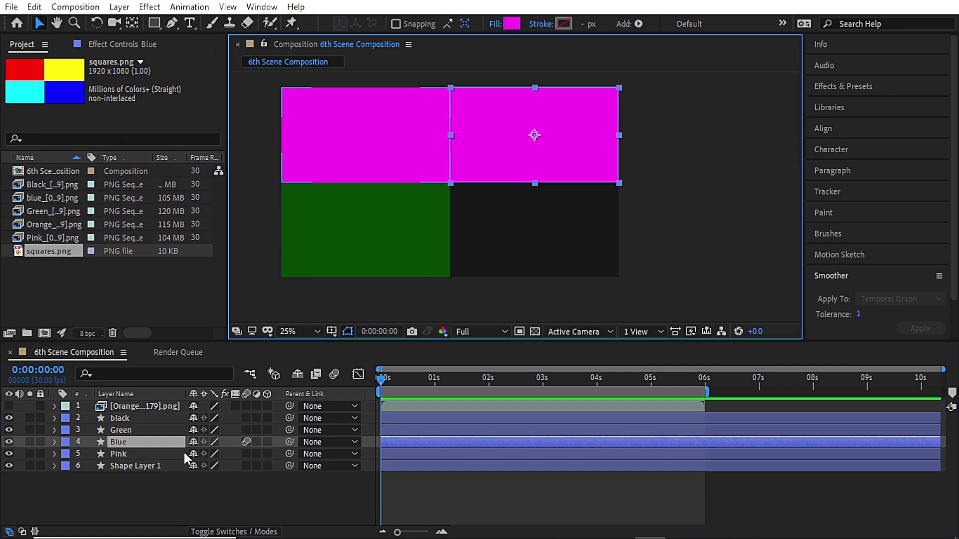
left_click(511, 24)
left_click(269, 225)
left_click(181, 145)
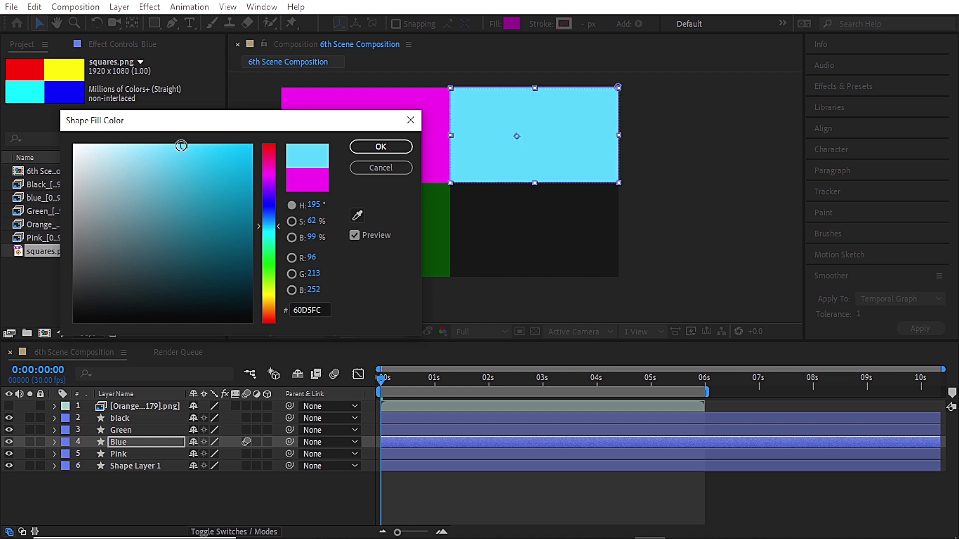
left_click(395, 146)
left_click(656, 216)
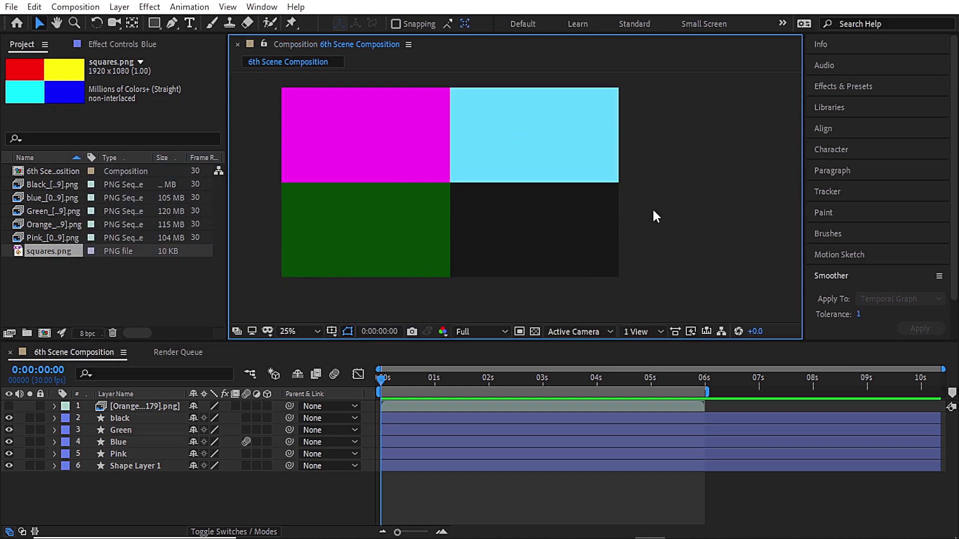
Move Shape Layer 1 directly beneath the Orange sequence in the layer stack and hide it.
left_click(118, 467)
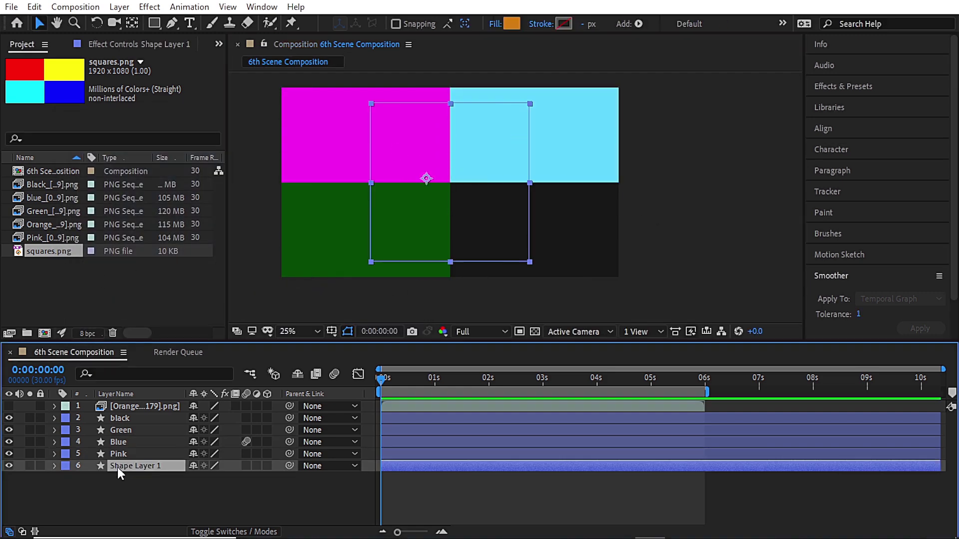
mouse_move(118, 468)
left_mouse_down()
mouse_move(171, 403)
mouse_move(184, 408)
left_mouse_up()
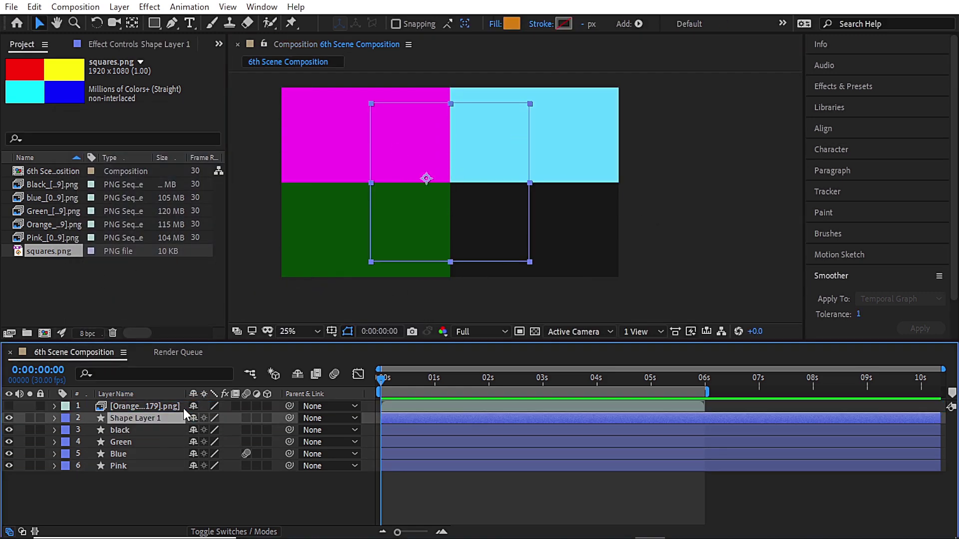
left_click(8, 418)
left_click(104, 477)
Add the Pink PNG sequence to the composition and place it directly beneath the Orange sequence layer.
left_click(57, 237)
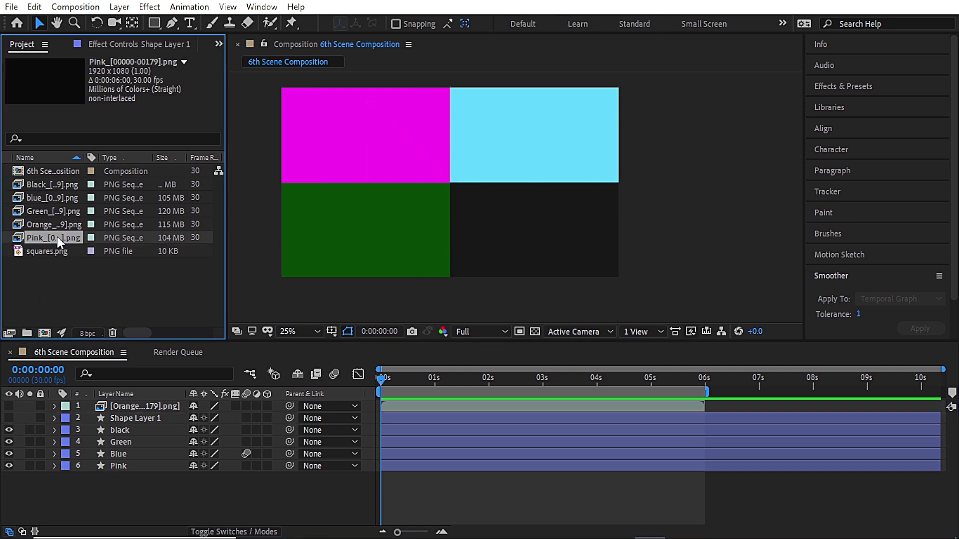
left_click(64, 267)
left_click(119, 239)
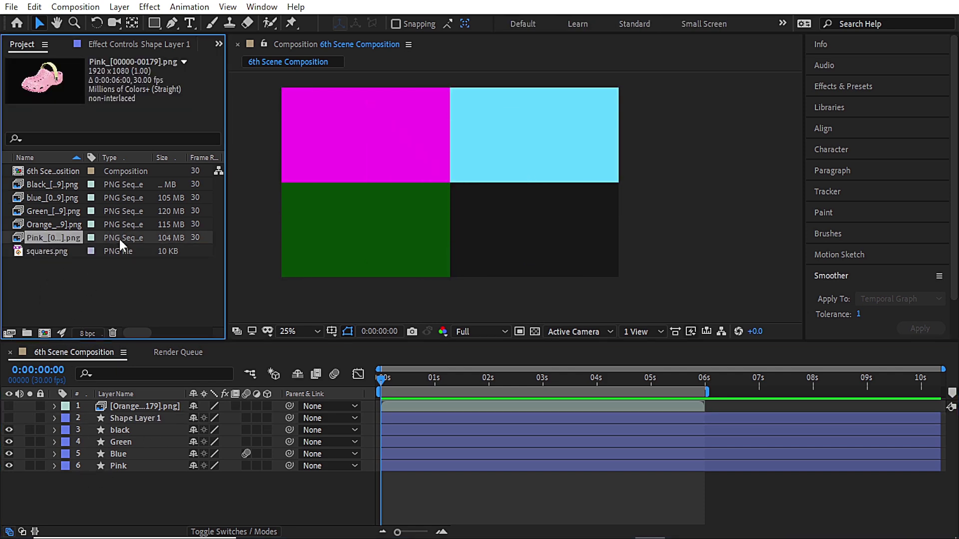
left_click_drag(119, 238, 115, 478)
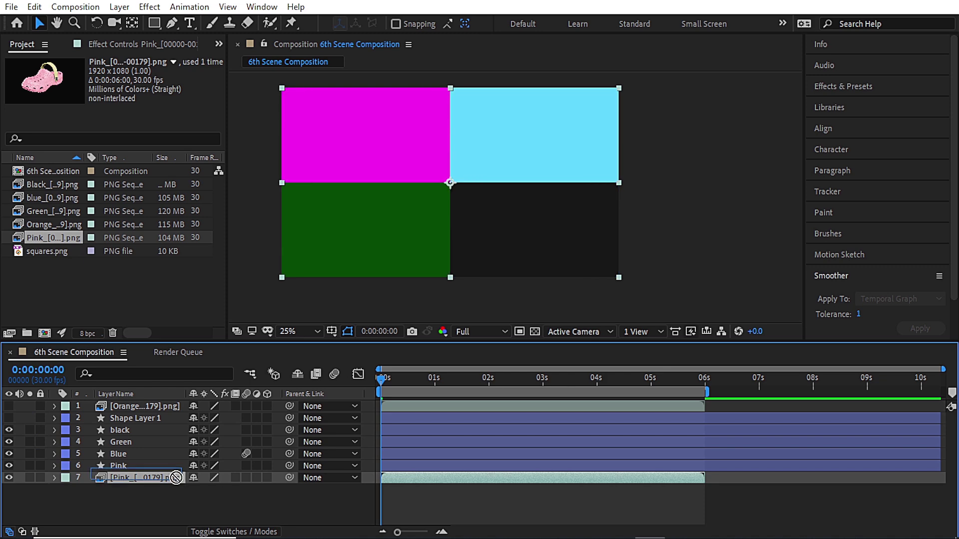
left_click_drag(176, 477, 140, 412)
Scale the pink shoe down to roughly half size and move it horizontally to position 582.0, 540.0.
key("s")
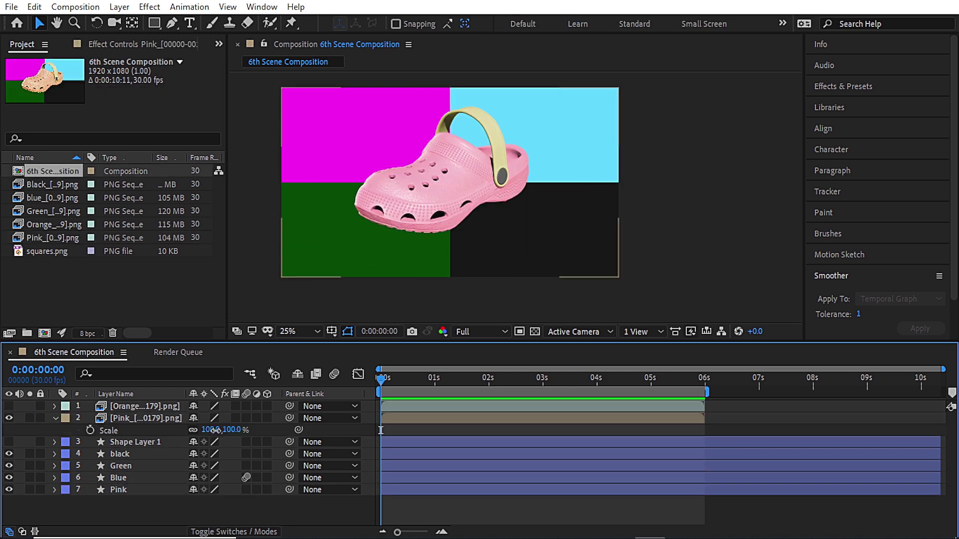
left_click_drag(215, 430, 150, 463)
key("p")
left_click(174, 507)
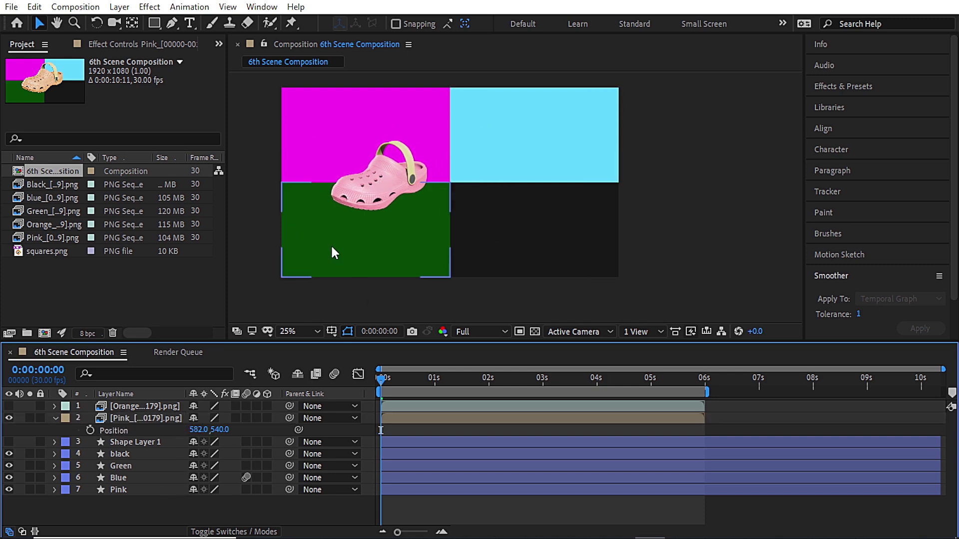
Add the blue PNG sequence beneath the Pink sequence layer and set its scale to 55%.
left_click_drag(52, 198, 134, 430)
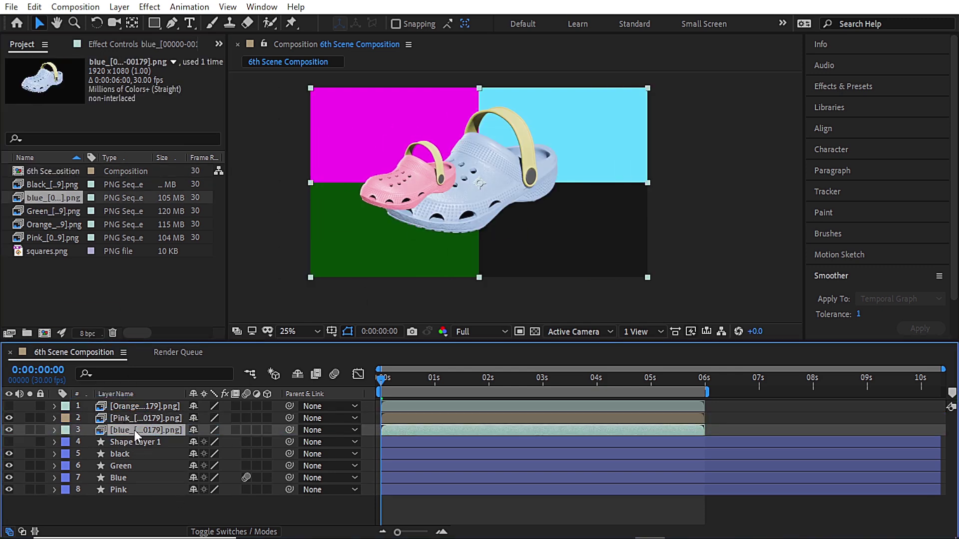
key("s")
left_click(208, 442)
type("55")
left_click(159, 517)
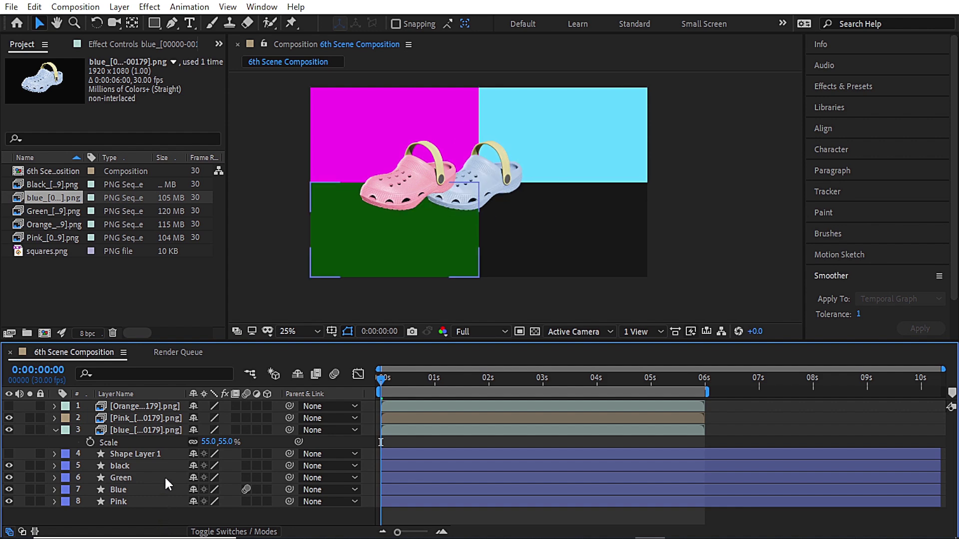
Move the blue shoe into the light blue quadrant, to position 1439.0, 295.0.
left_click(156, 432)
key("p")
left_click(198, 442)
left_click(197, 472)
left_click_drag(474, 187, 558, 183)
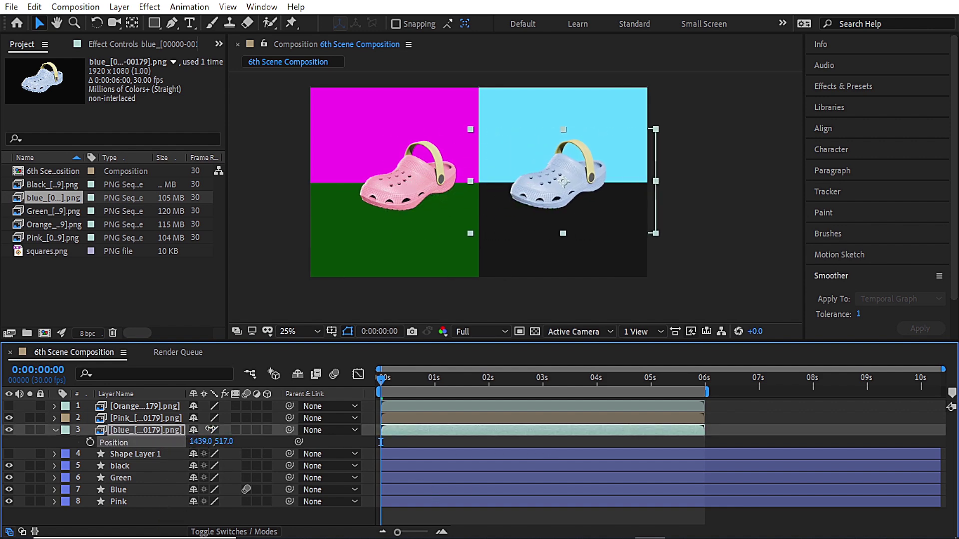
left_click_drag(224, 442, 134, 368)
Raise the pink shoe into the magenta quadrant at position 582.0, 332.0 and preview both shoes rotating.
left_click(132, 418)
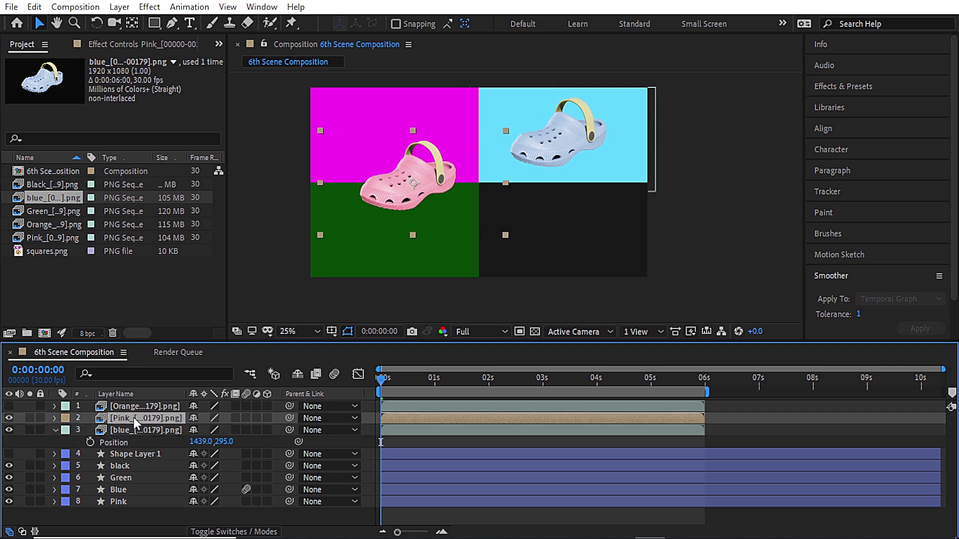
key("o")
key("p")
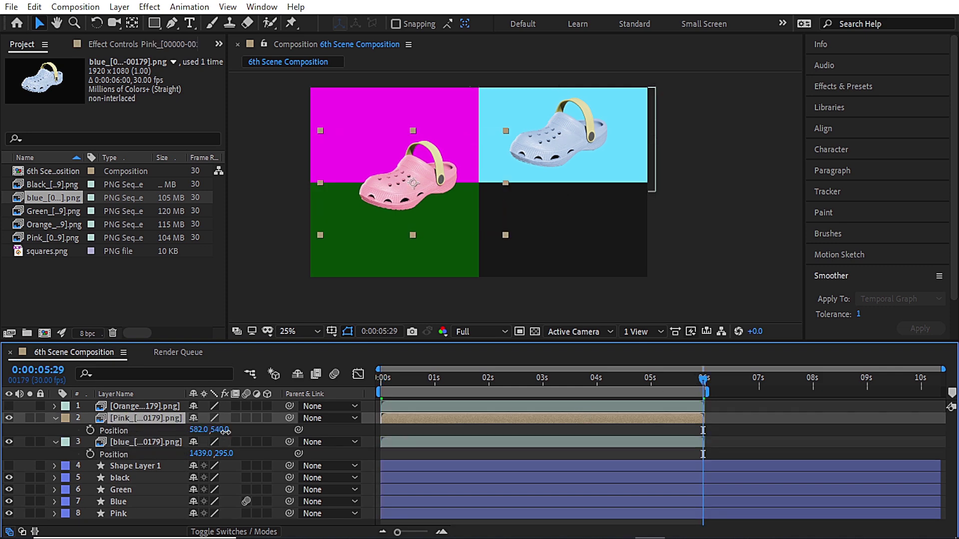
left_click_drag(223, 430, 173, 395)
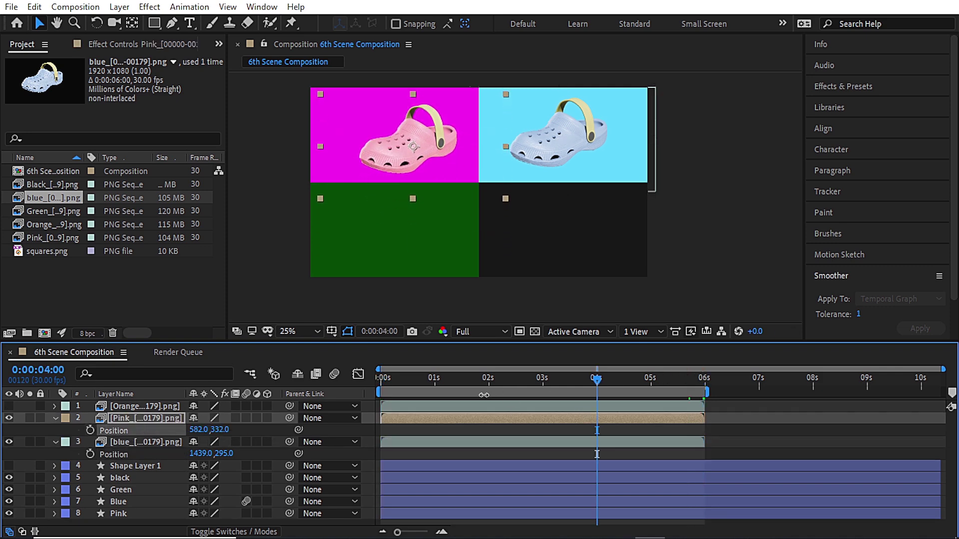
key("space")
left_click(55, 419)
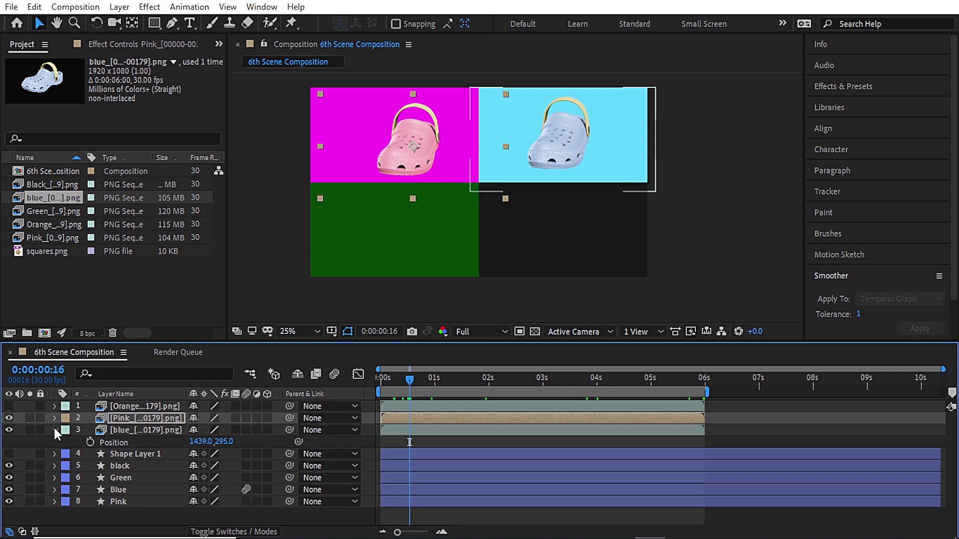
Add the Green PNG sequence beneath the blue sequence layer and set its scale to 55%.
left_click(55, 430)
left_click(50, 212)
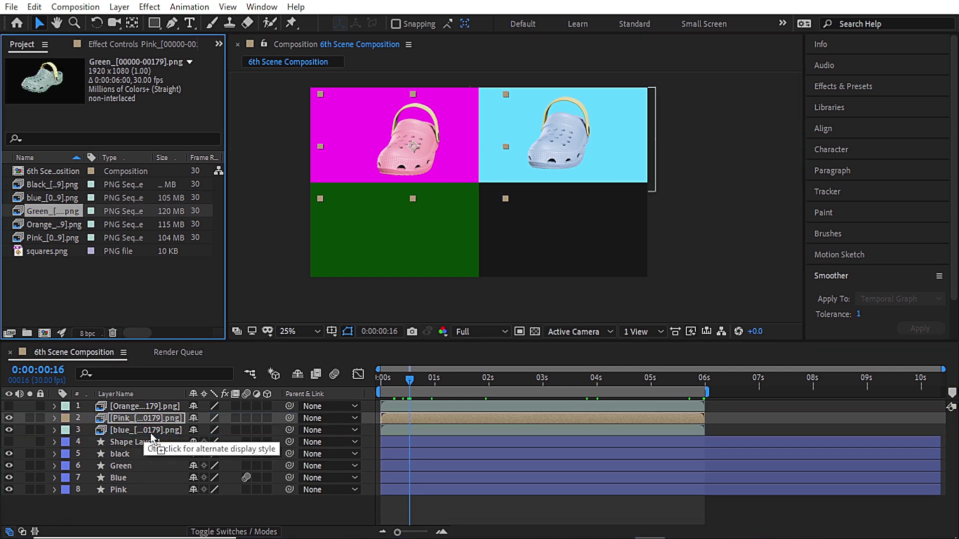
left_click_drag(152, 436, 133, 445)
key("s")
left_click(212, 454)
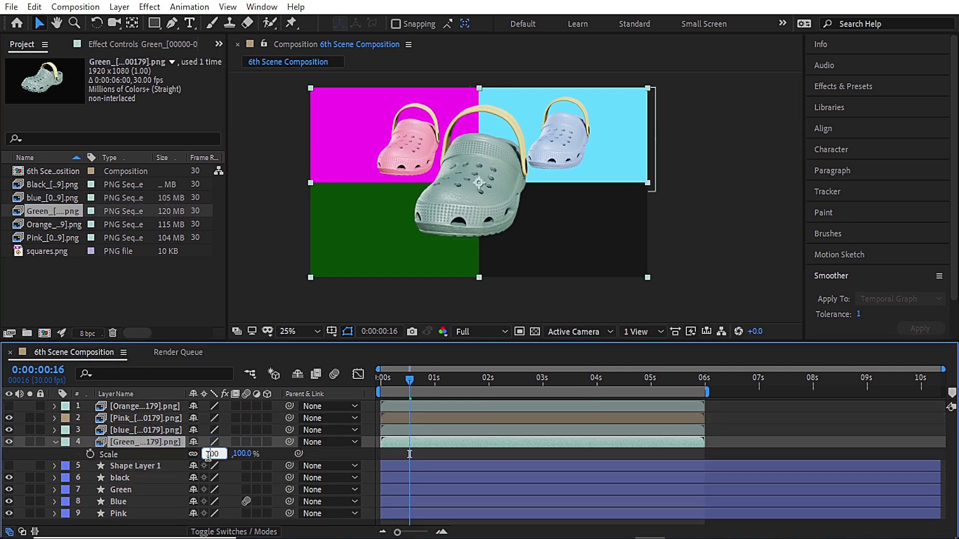
type("15500")
left_click(183, 464)
left_click(220, 453)
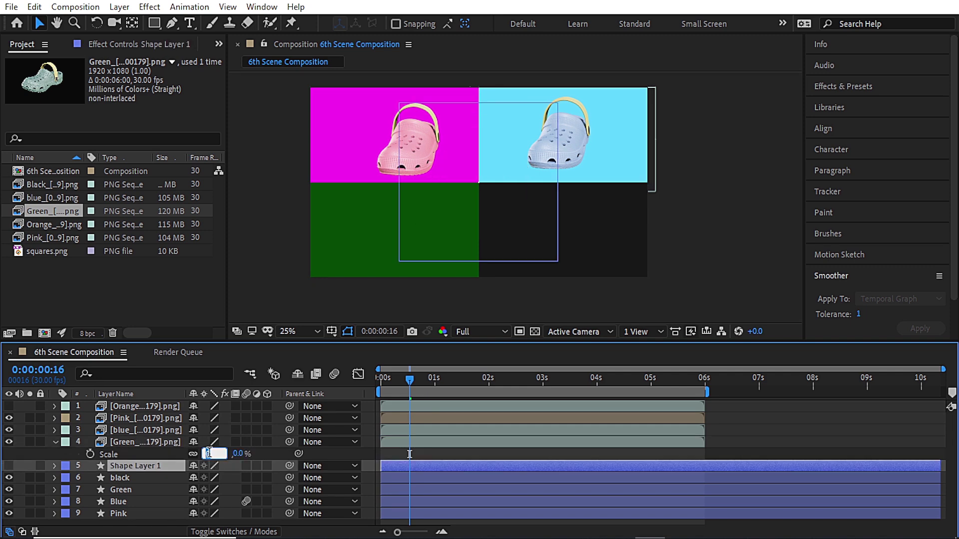
type("55")
left_click(332, 451)
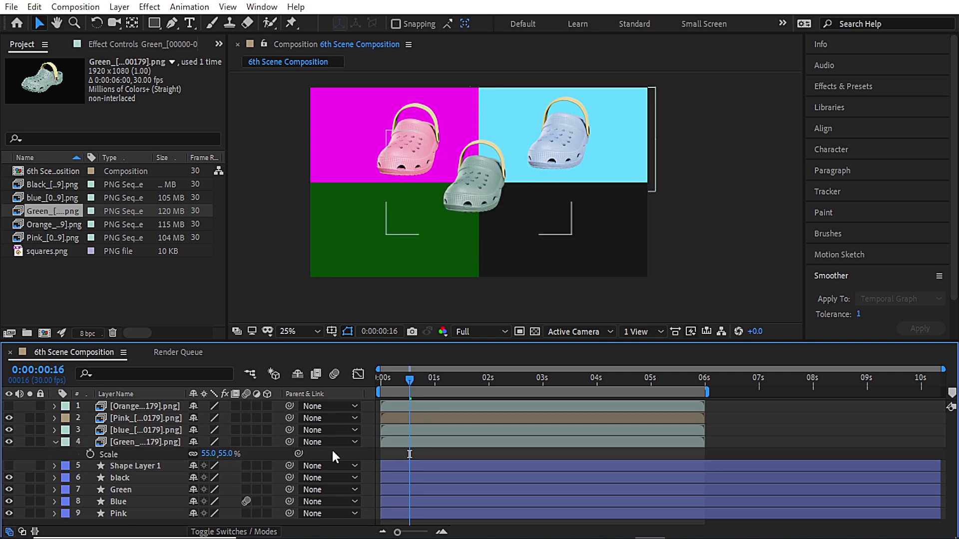
Move the green shoe from the centre of the composition into the dark green quadrant.
left_click(132, 444)
key("p")
left_click_drag(478, 182, 418, 208)
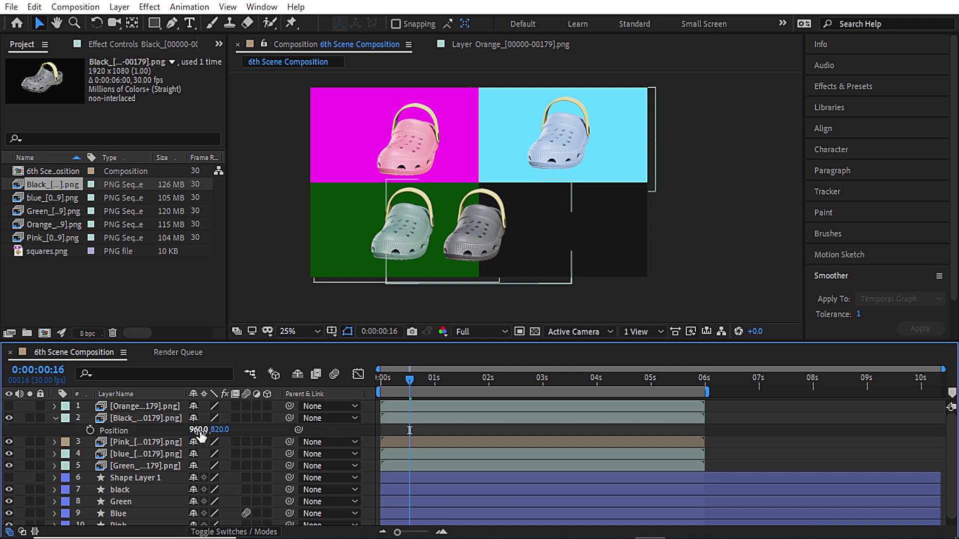
Move the black shoe into the black quadrant, to position 1424.0, 849.0, and collapse its layer.
key("Return")
left_click_drag(202, 430, 487, 397)
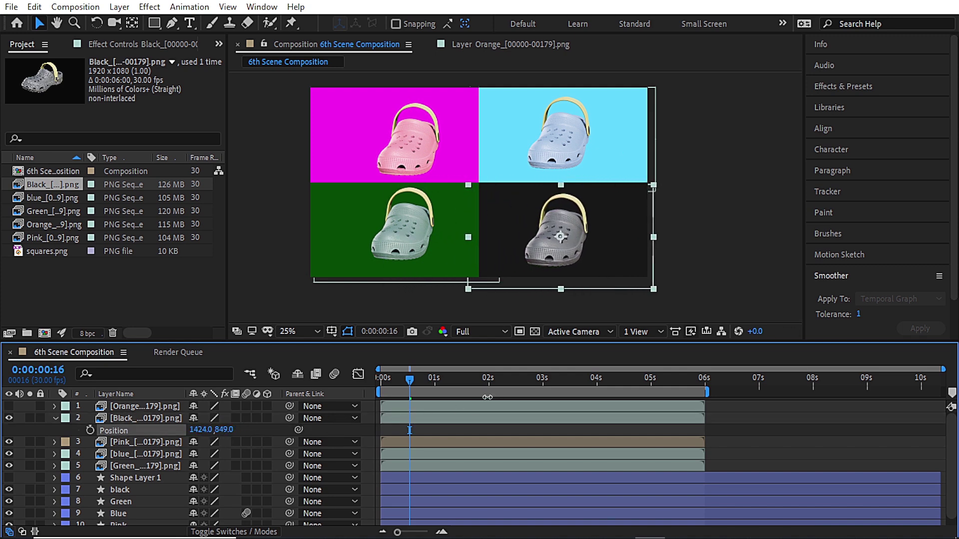
left_click(64, 419)
left_click(55, 419)
double_click(56, 419)
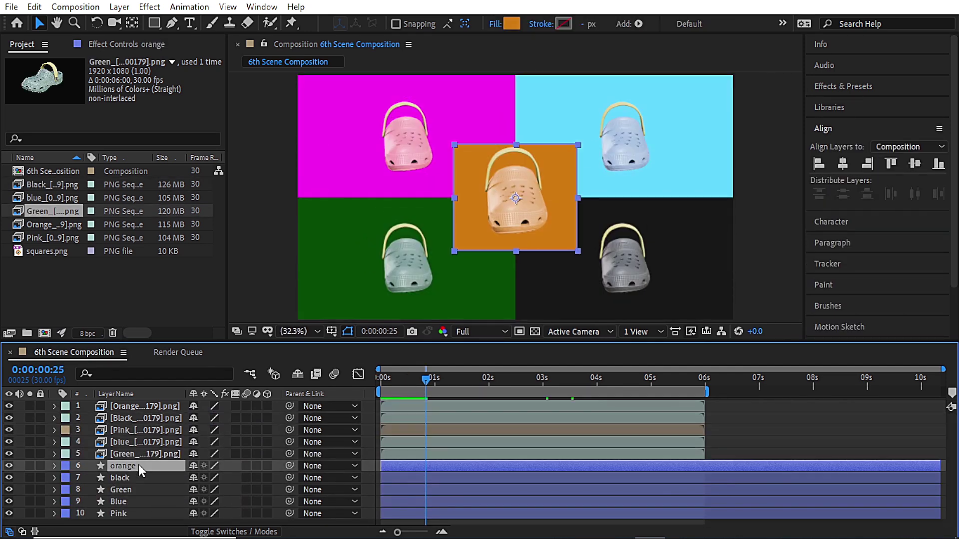
Draw a light blue square shape over the orange shoe and align it to the composition's horizontal and vertical centre.
key("F2")
key("q")
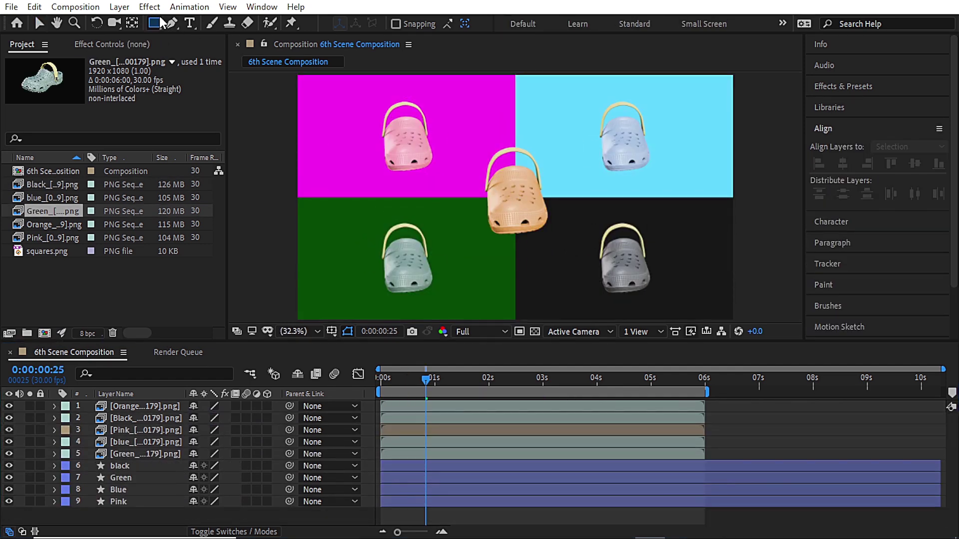
mouse_move(482, 160)
left_mouse_down()
mouse_move(552, 209)
mouse_move(626, 303)
left_mouse_up()
left_click_drag(626, 233, 594, 216)
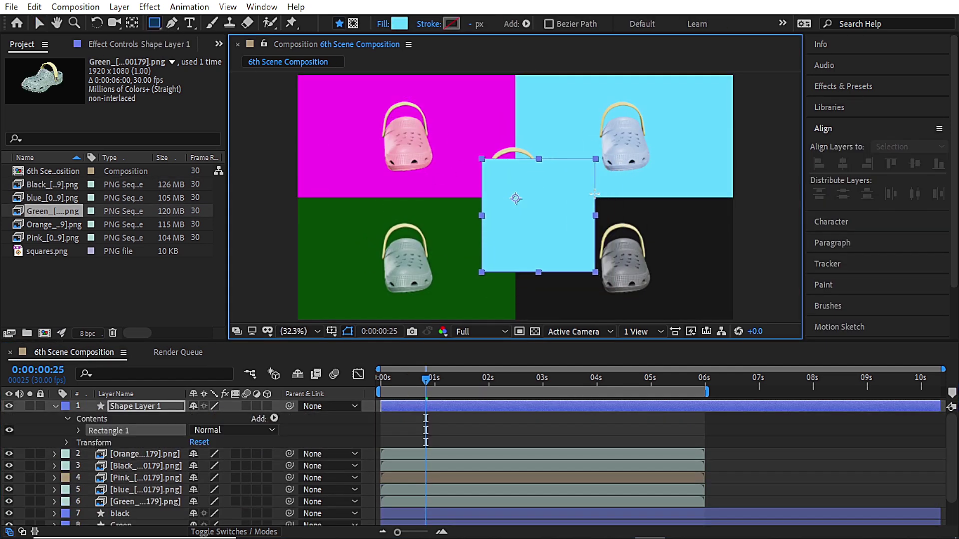
left_click(843, 164)
left_click(914, 163)
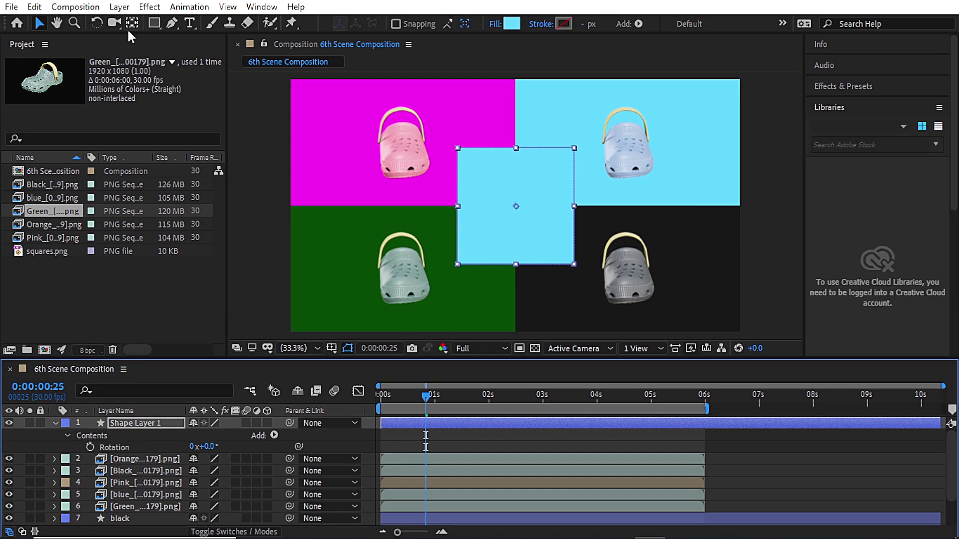
Rotate the central square to 45° and place the Orange sequence layer above it.
left_click(132, 26)
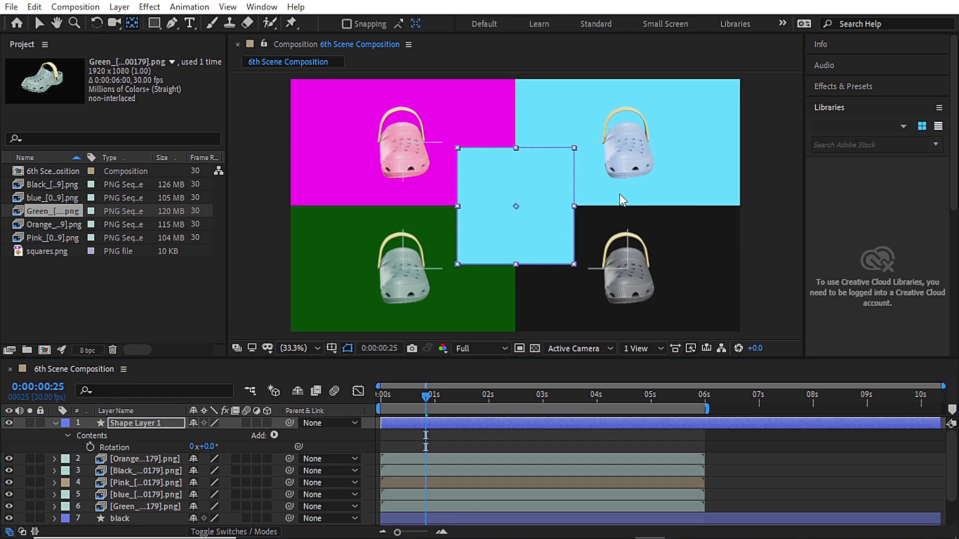
left_click_drag(206, 446, 216, 423)
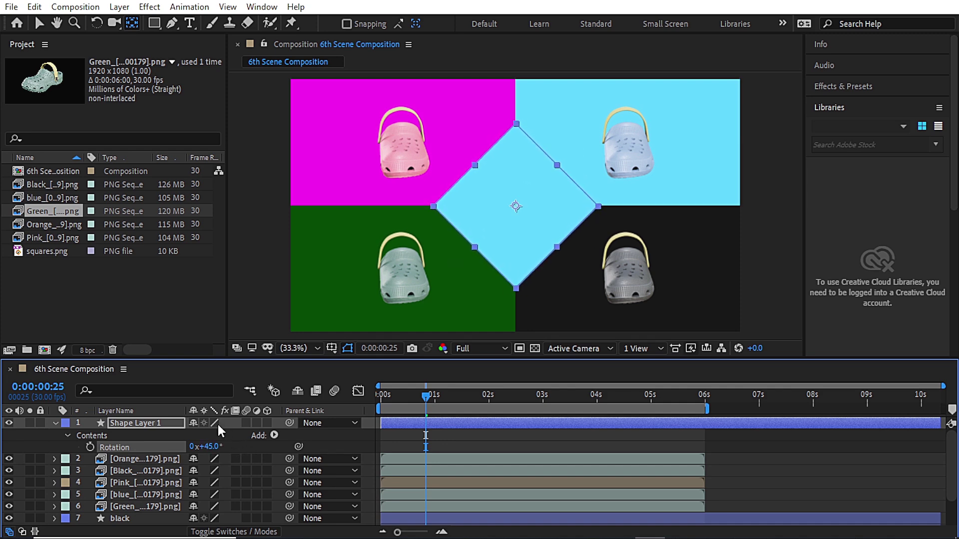
left_click_drag(144, 435, 145, 422)
Fill the central diamond with a bright orange based on a colour sampled from the orange shoe, and play back the animation.
left_click(155, 23)
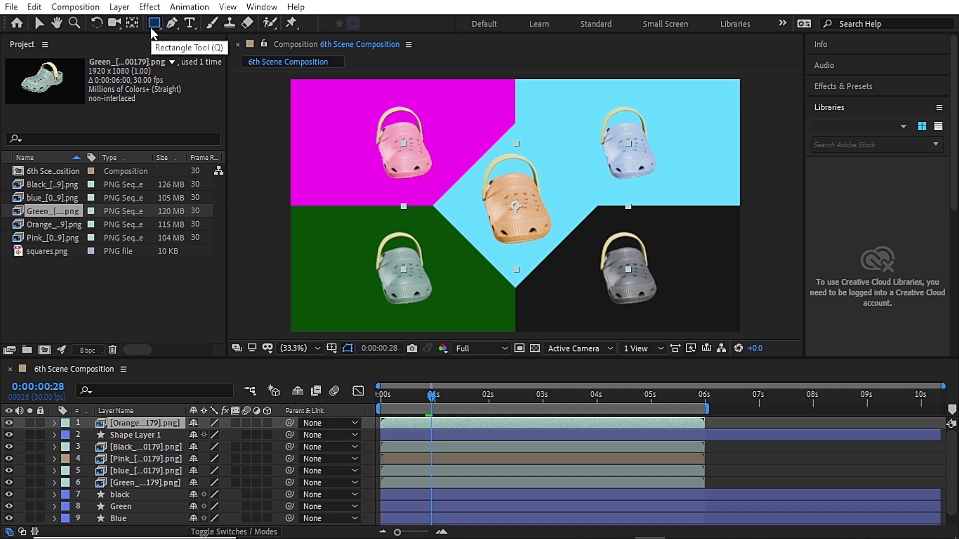
left_click(141, 436)
left_click(399, 23)
left_click(358, 215)
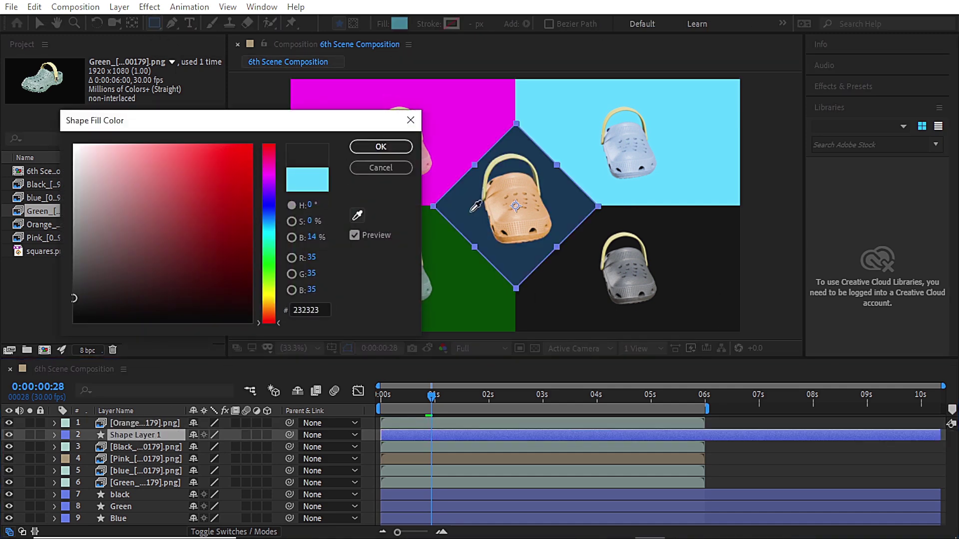
left_click(537, 212)
left_click_drag(149, 162, 205, 141)
left_click(402, 147)
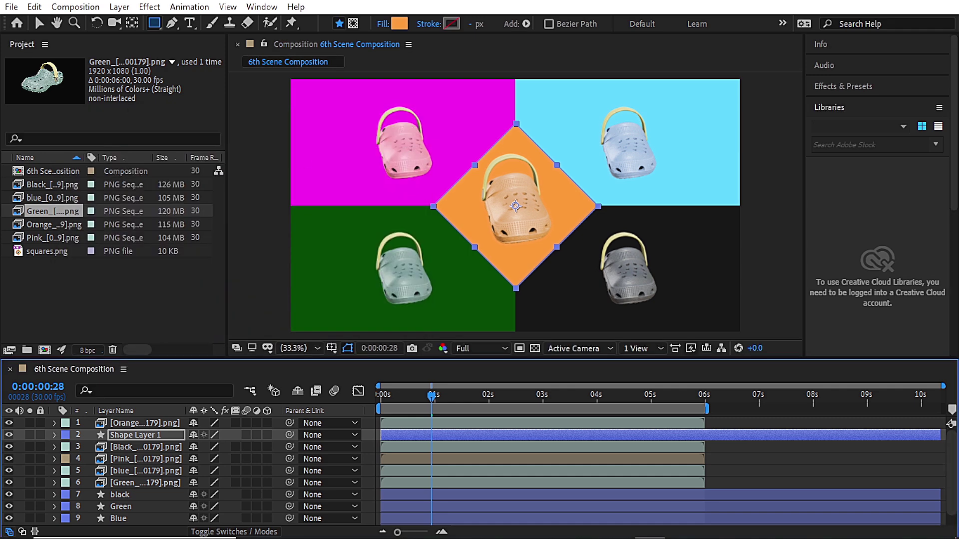
key("v")
left_click(788, 235)
key("space")
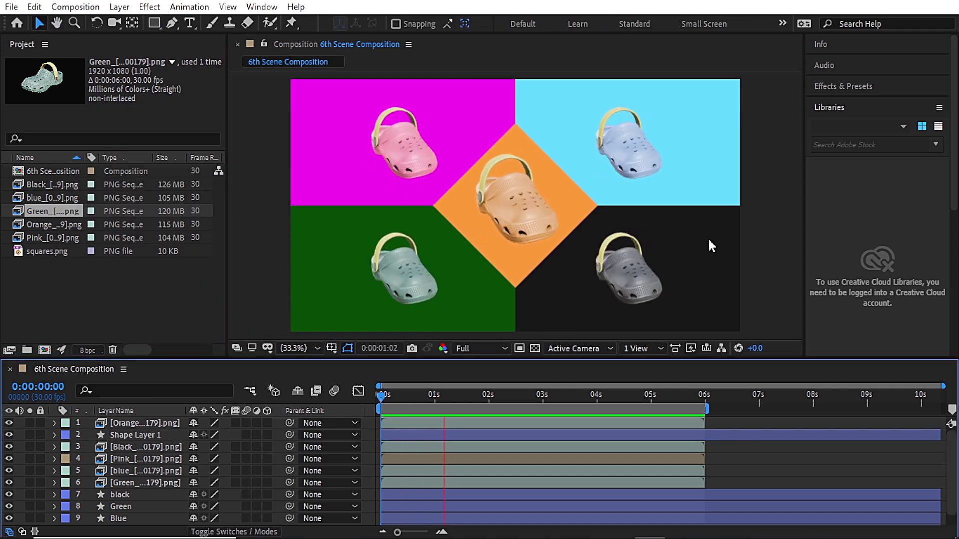
Scale the orange diamond up to about 121% and return the playhead to the start.
left_click(78, 438)
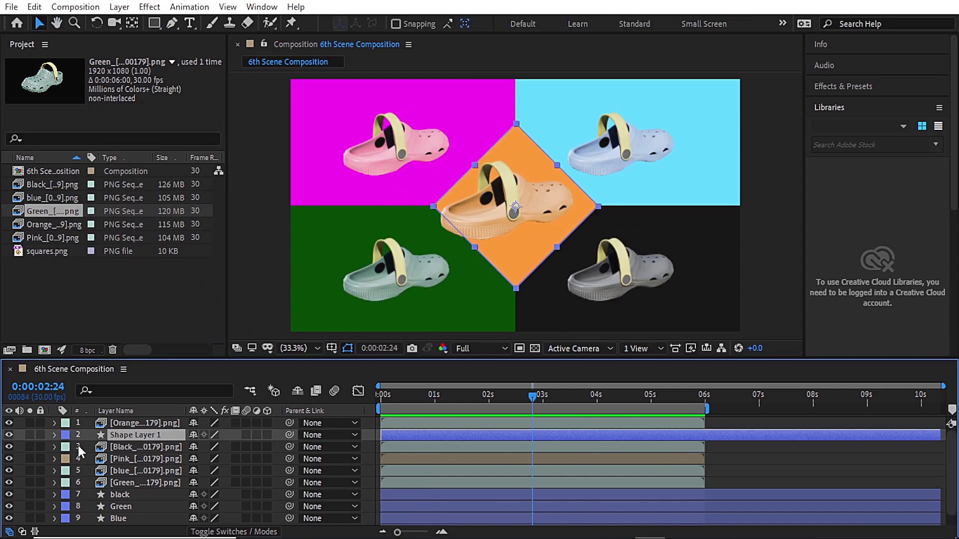
key("s")
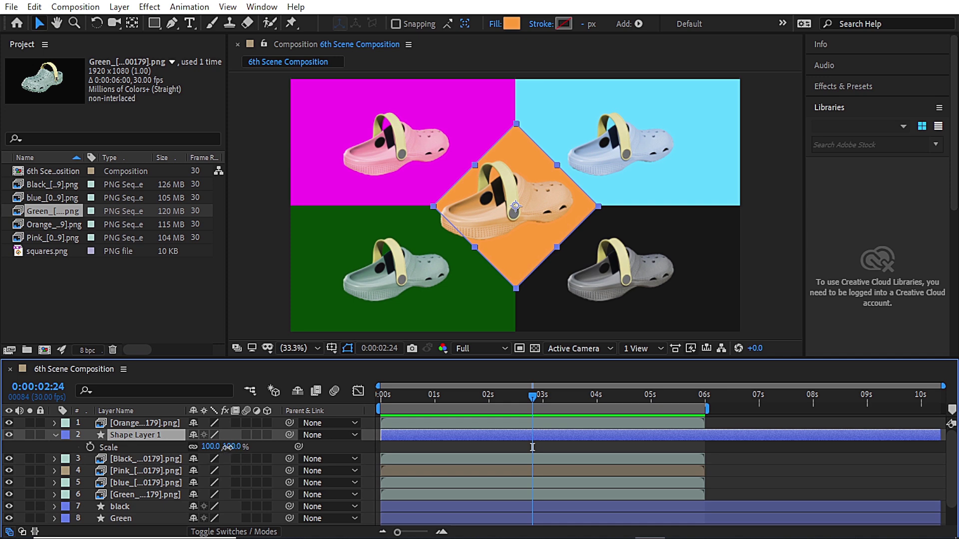
left_click_drag(228, 446, 257, 452)
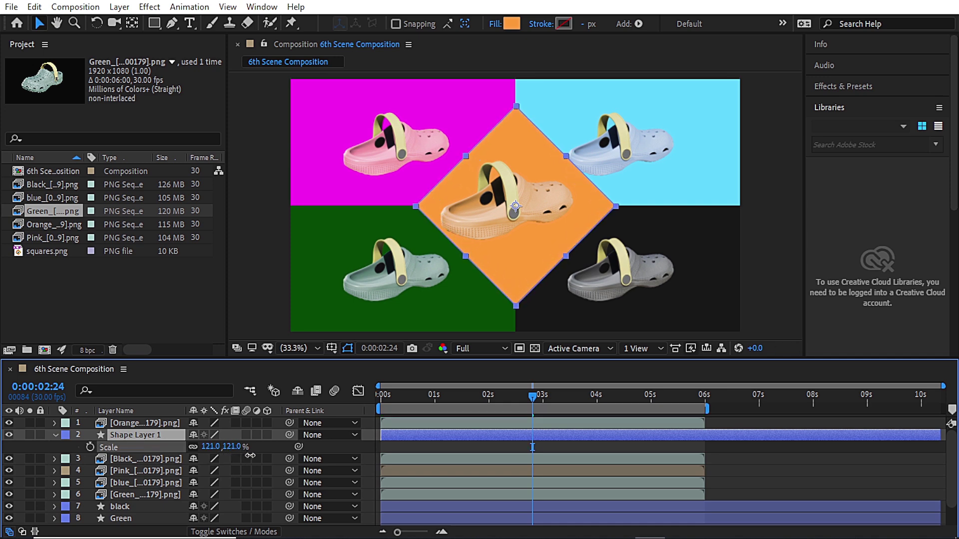
left_click(531, 398)
left_click_drag(531, 398, 383, 399)
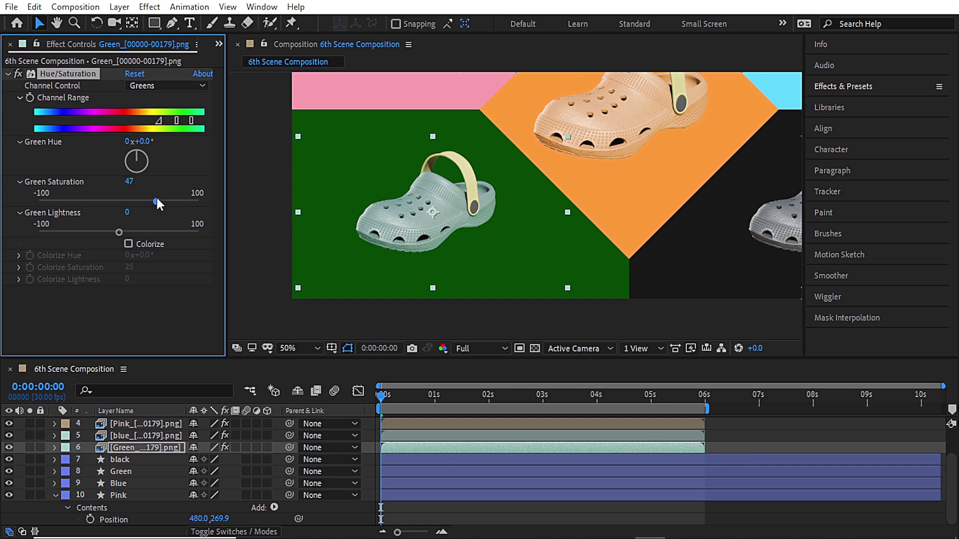
In the green shoe's Hue/Saturation effect, set the Greens saturation to about 51 and the Master saturation to about 24.
left_click_drag(156, 200, 160, 201)
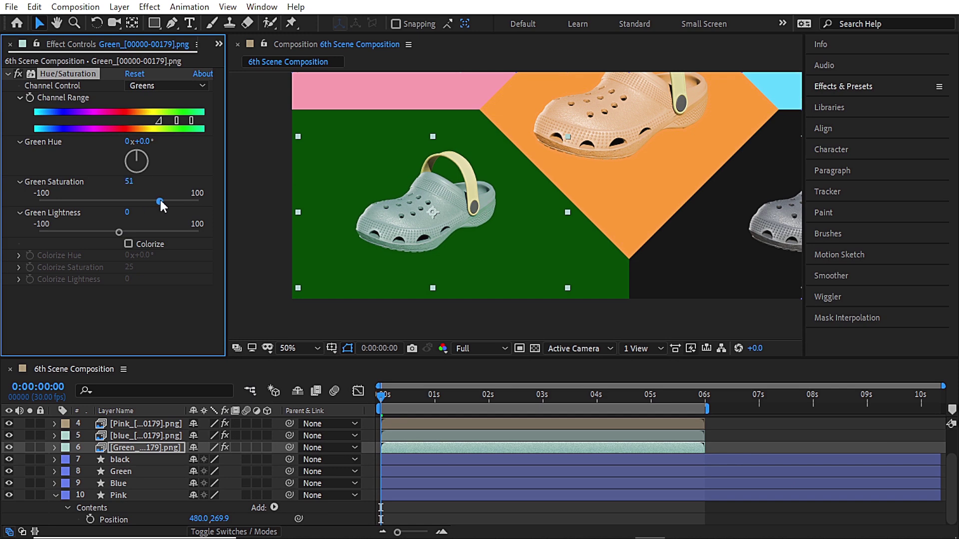
left_click(180, 84)
left_click(176, 97)
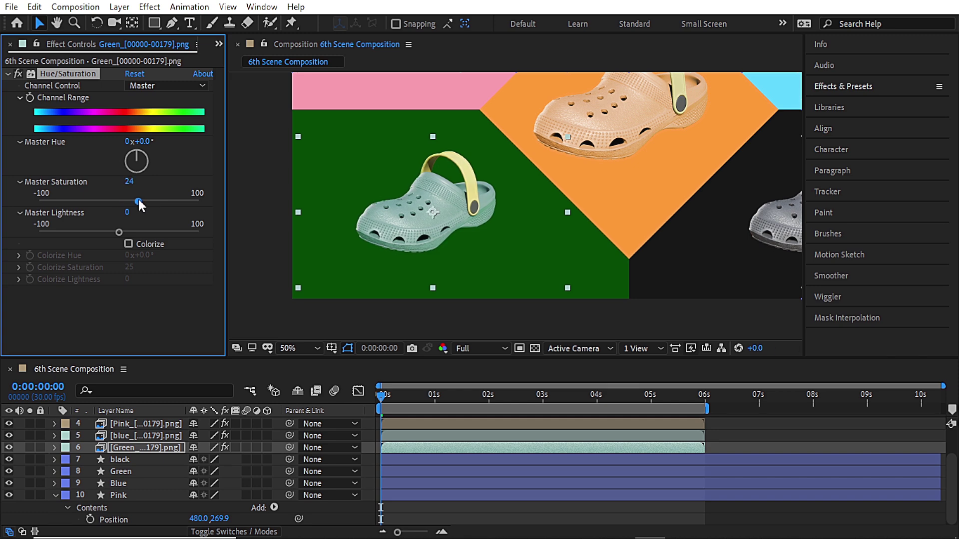
left_click(131, 181)
key("Return")
left_click(164, 86)
left_click(182, 153)
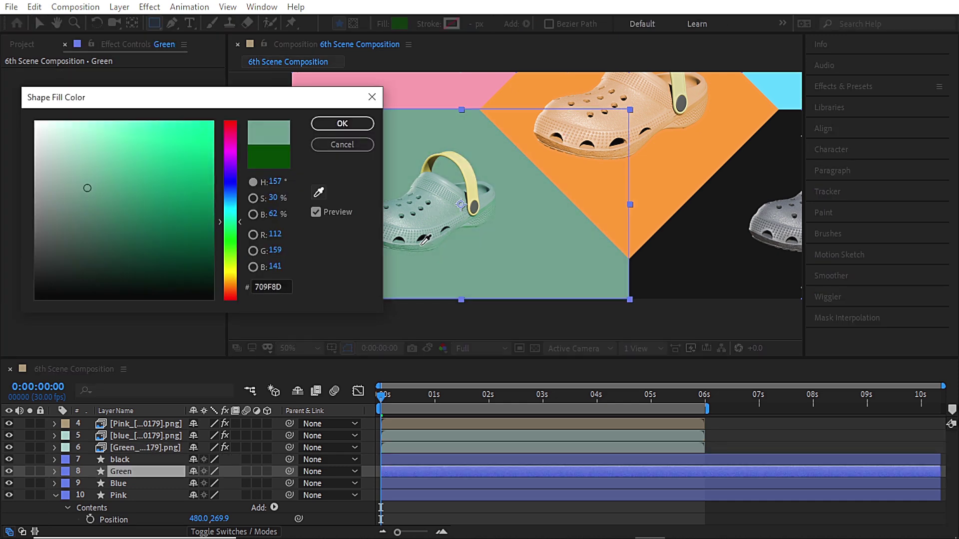
Recolour the Green quadrant with a muted green sampled from the green shoe.
left_click(389, 224)
left_click(342, 124)
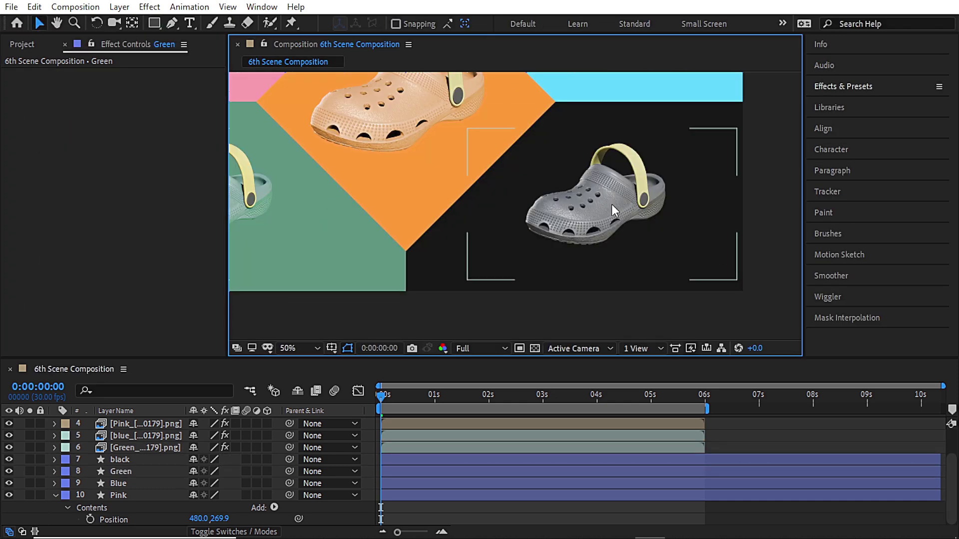
Adjust the Master saturation in the black shoe's Hue/Saturation effect.
left_click(614, 208)
left_click(183, 85)
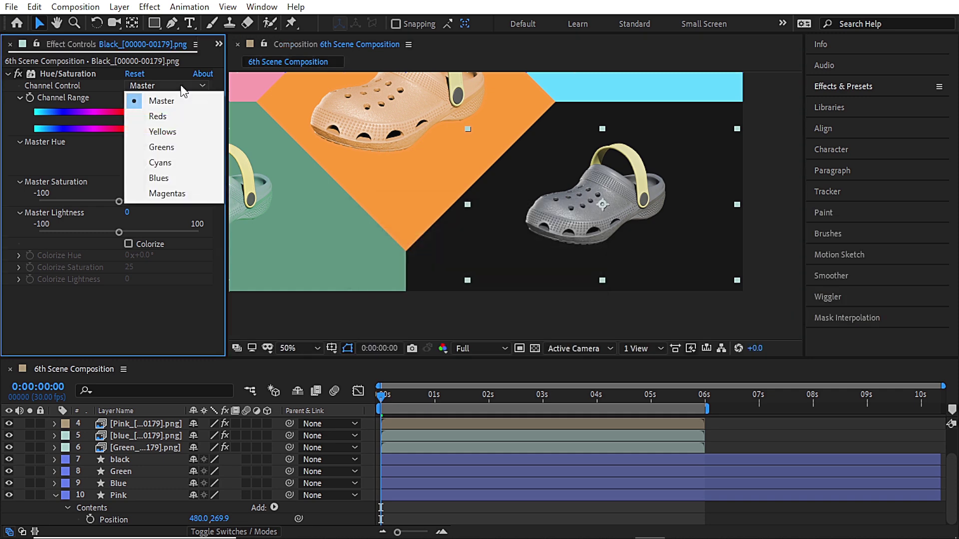
left_click(83, 169)
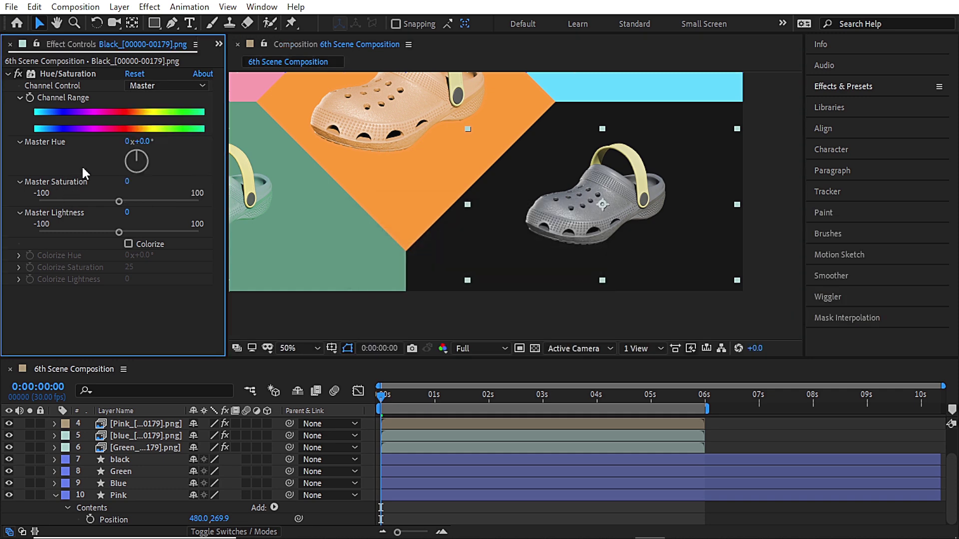
left_click(139, 200)
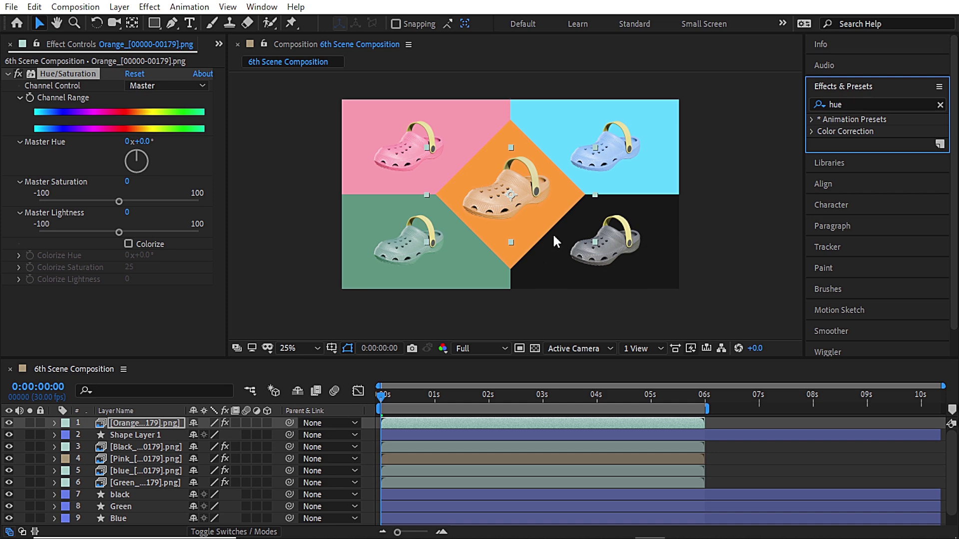
In the orange shoe's Hue/Saturation effect, set the Reds saturation to about 28 and switch back to the Master channel.
left_click(164, 86)
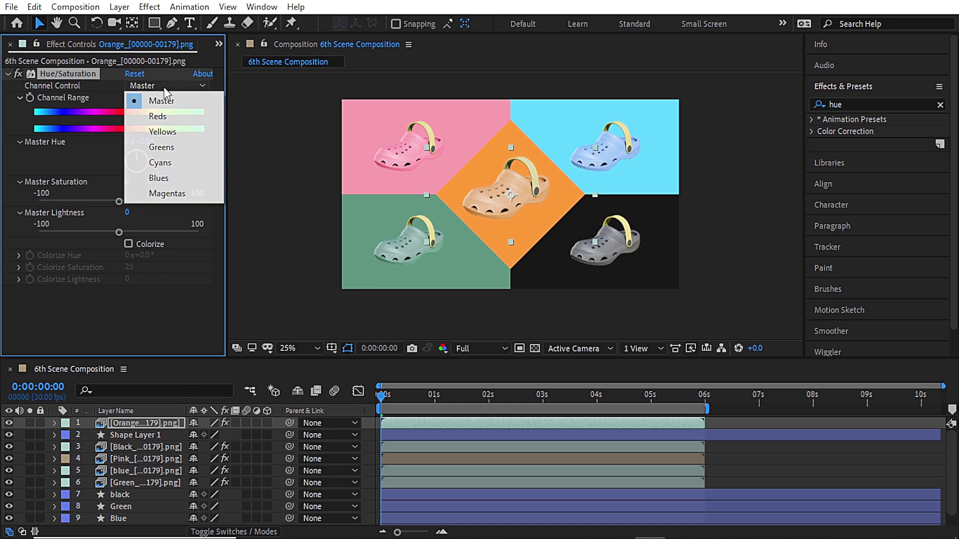
left_click(205, 117)
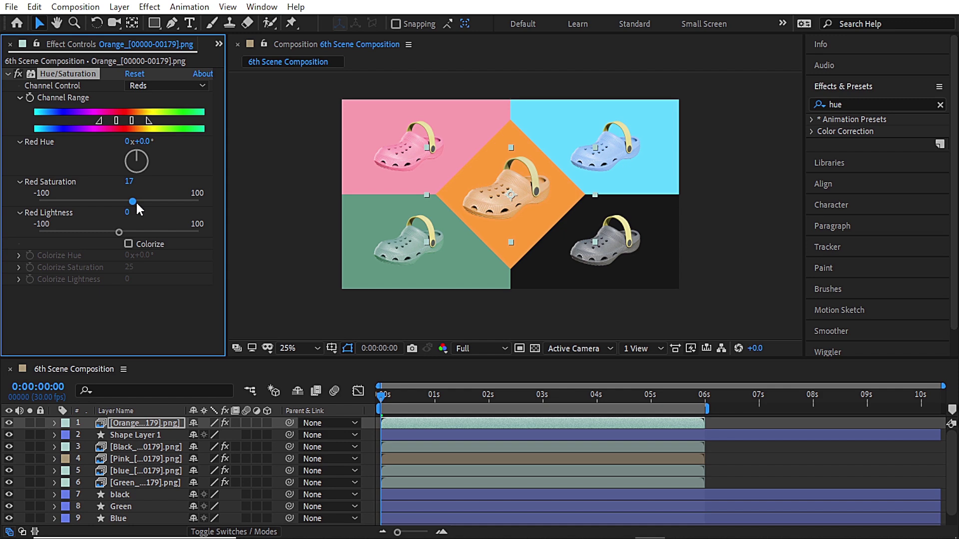
key("period")
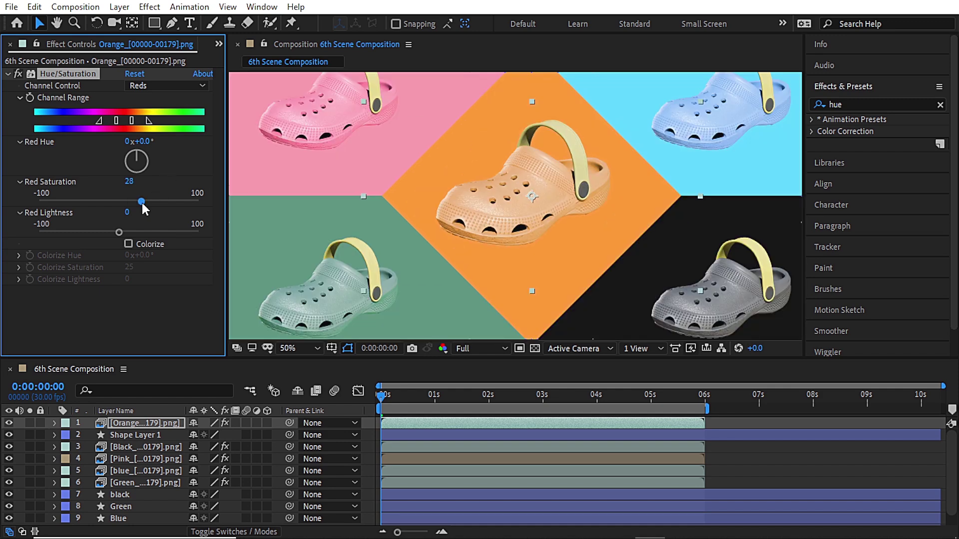
left_click(146, 84)
left_click(157, 98)
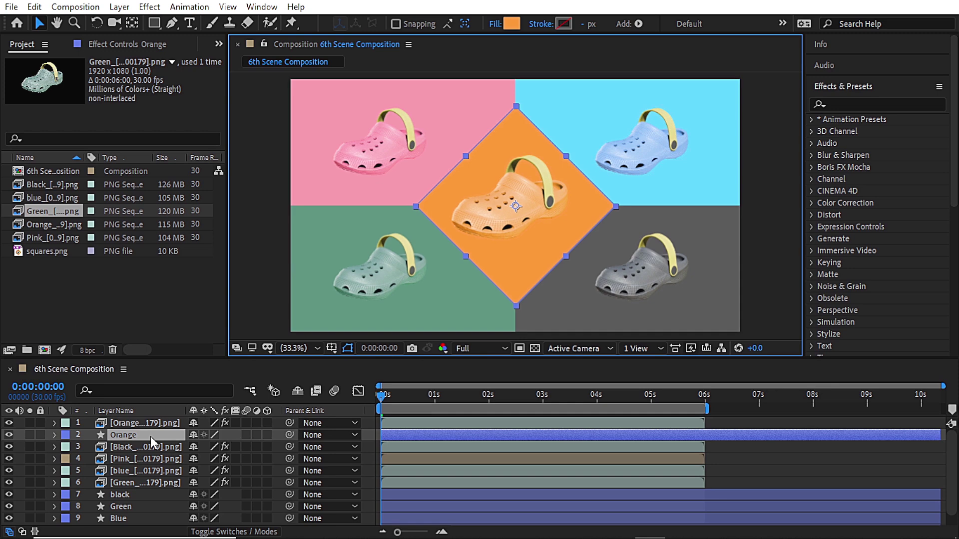
Keyframe the Orange diamond's scale from 4% at the start to 121% at about 20 frames.
key("s")
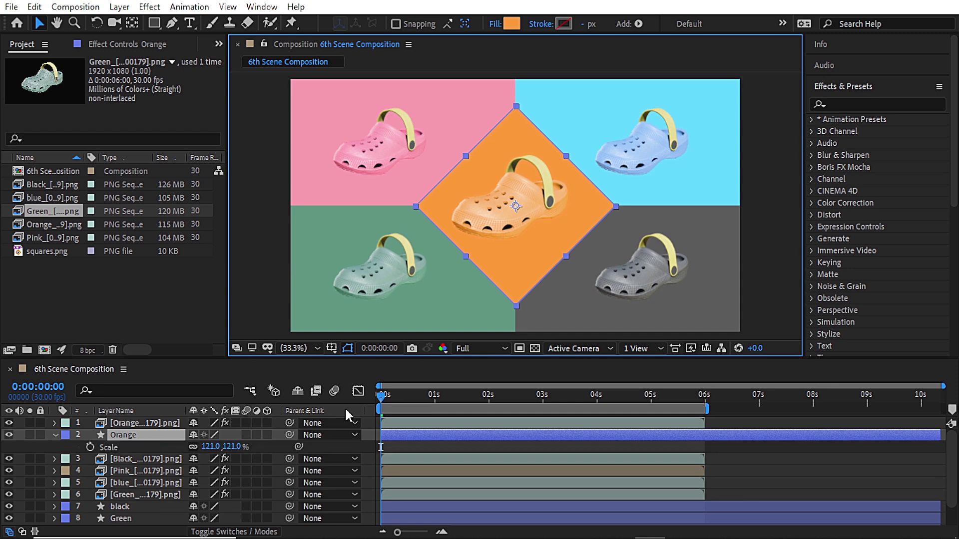
left_click(385, 399)
mouse_move(386, 398)
left_mouse_down()
mouse_move(443, 404)
mouse_move(420, 388)
mouse_move(375, 394)
left_mouse_up()
left_click(90, 447)
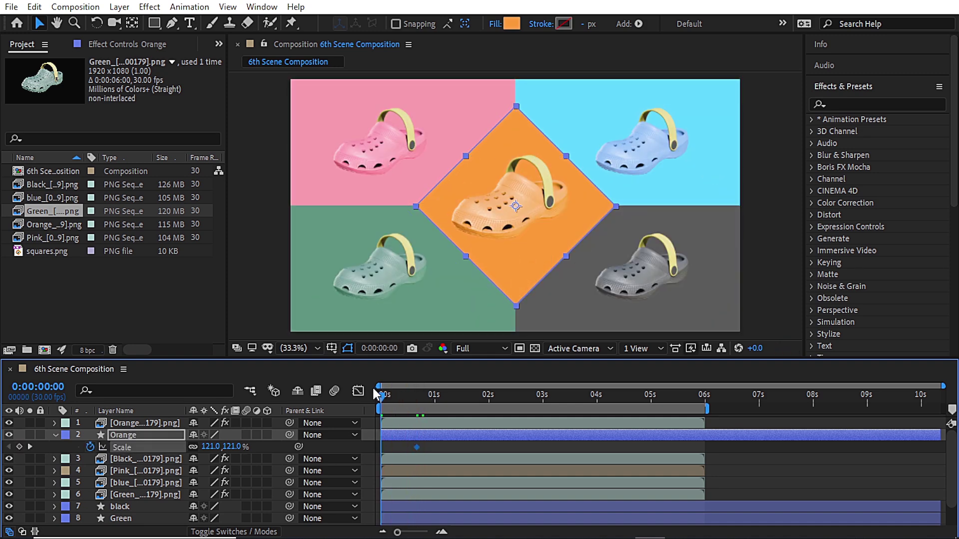
left_click(212, 446)
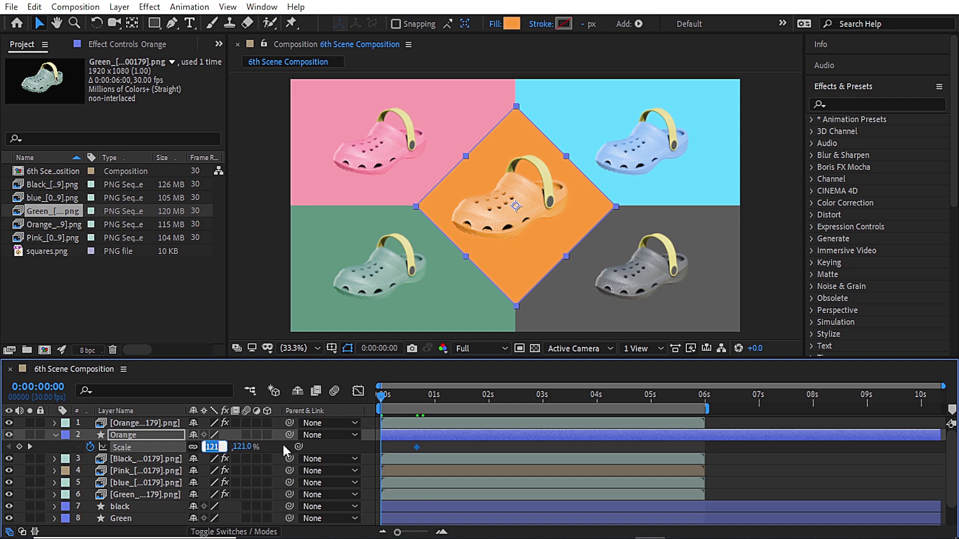
type("4")
key("Return")
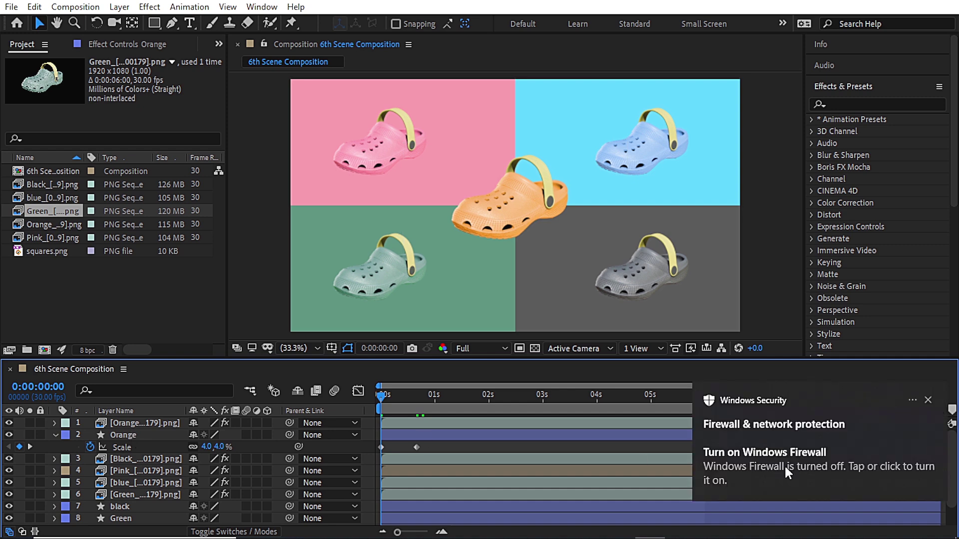
Hide the orange shoe layer and set the Orange diamond's scale at the start of the timeline to 25%.
left_click(137, 435)
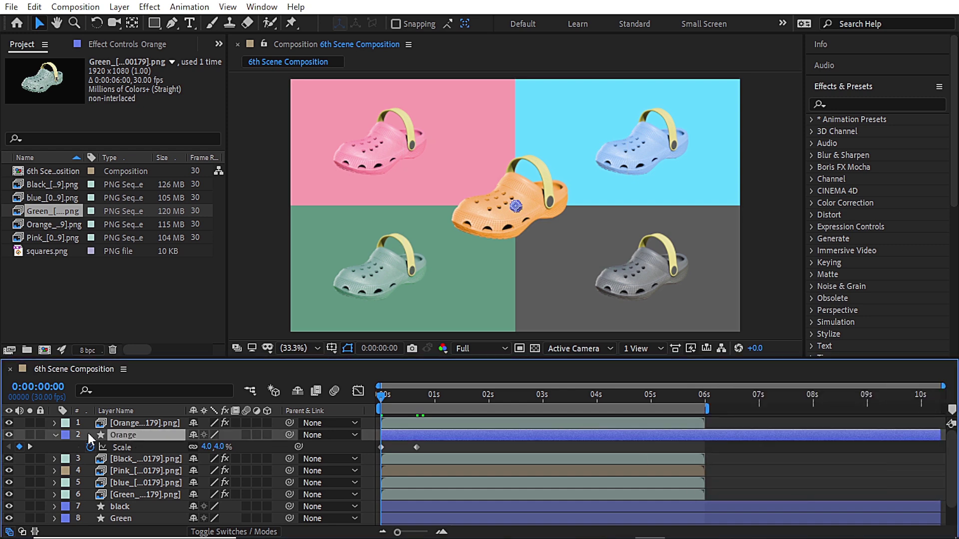
left_click(9, 423)
left_click(787, 280)
left_click(207, 447)
type("25")
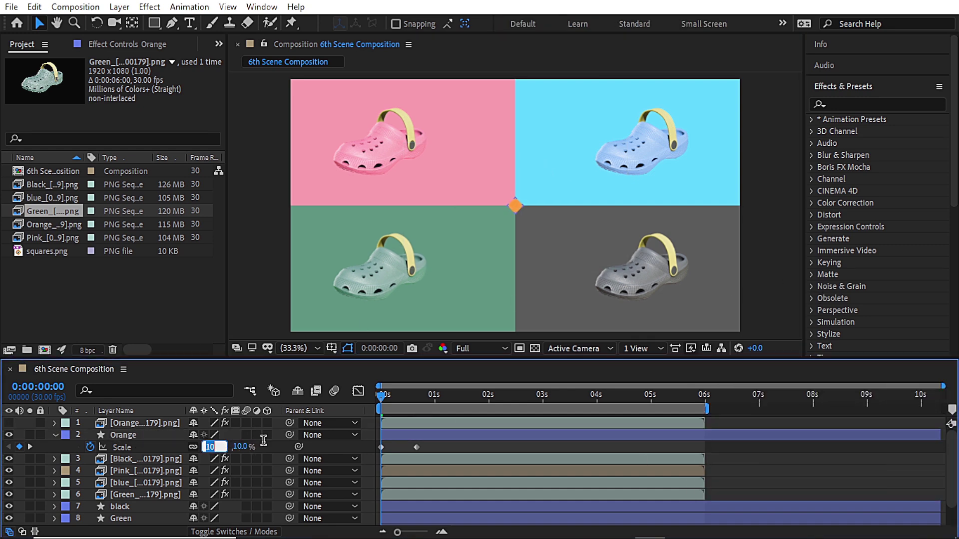
key("Return")
key("space")
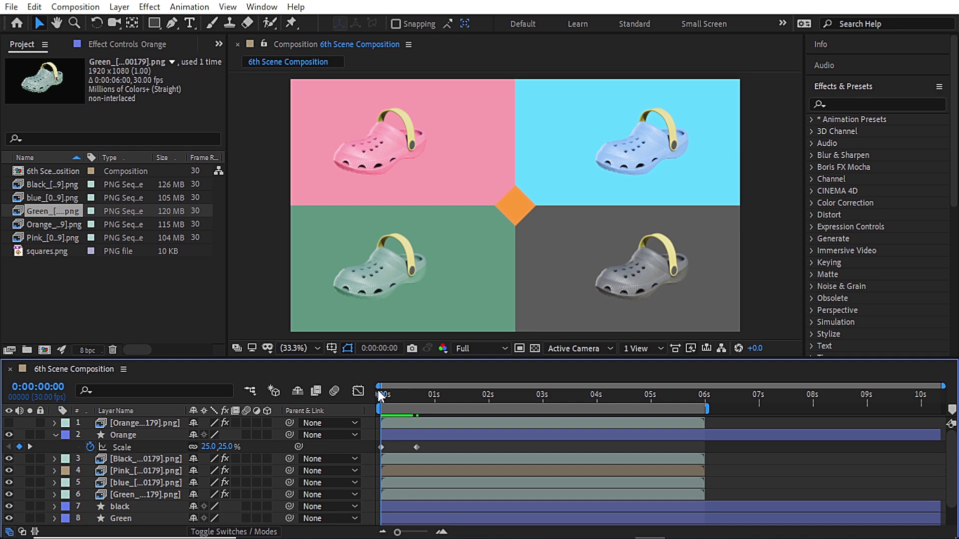
Add a 45° rotation keyframe to the Orange diamond at 20 frames.
left_click_drag(381, 396, 416, 396)
left_click(130, 433)
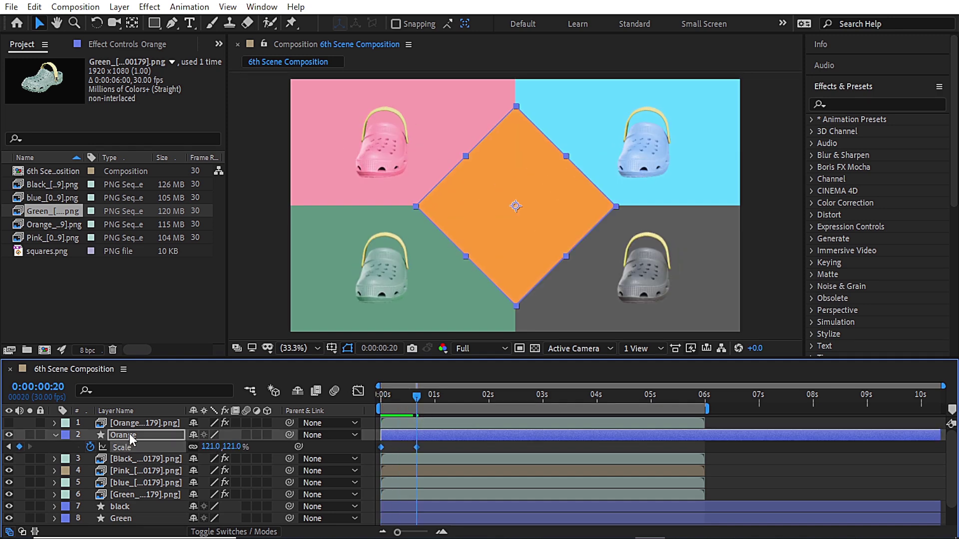
key("r")
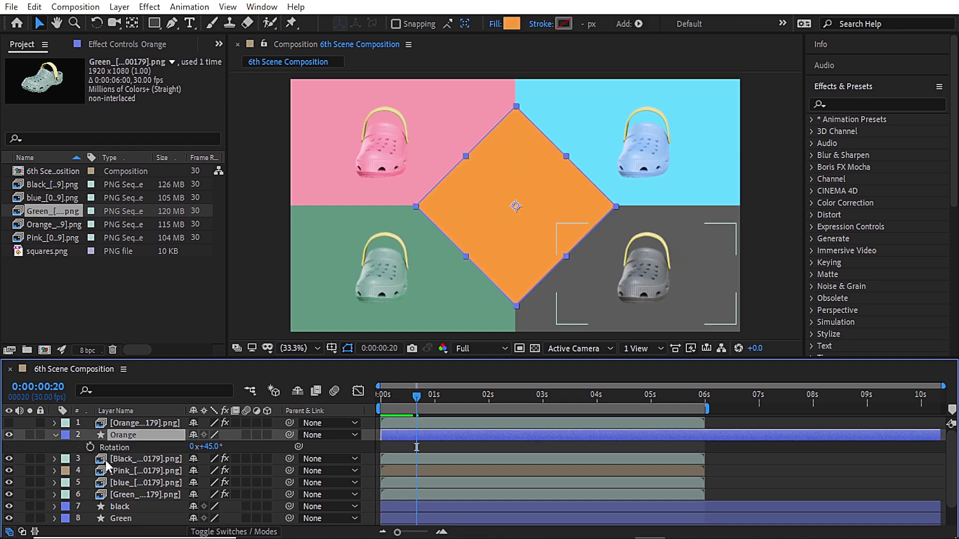
left_click(90, 448)
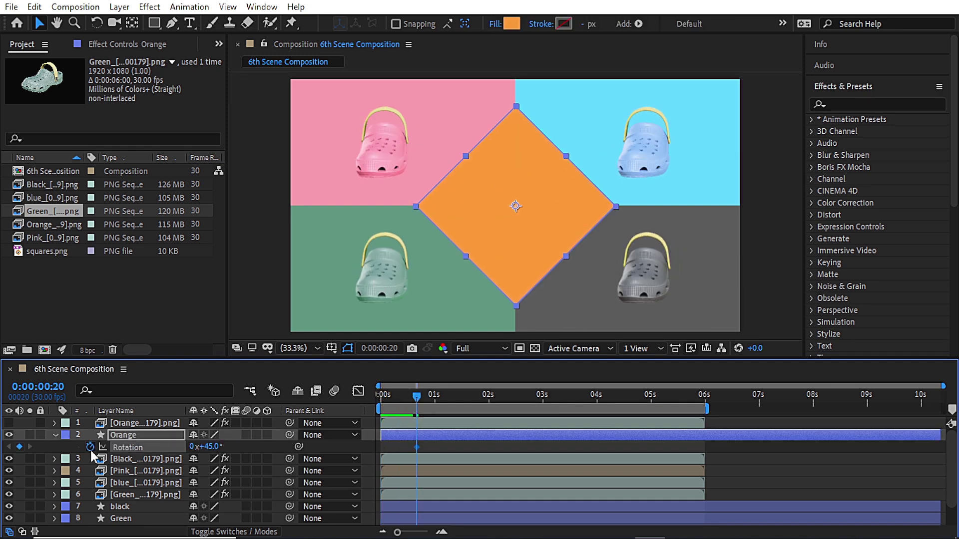
left_click(425, 470)
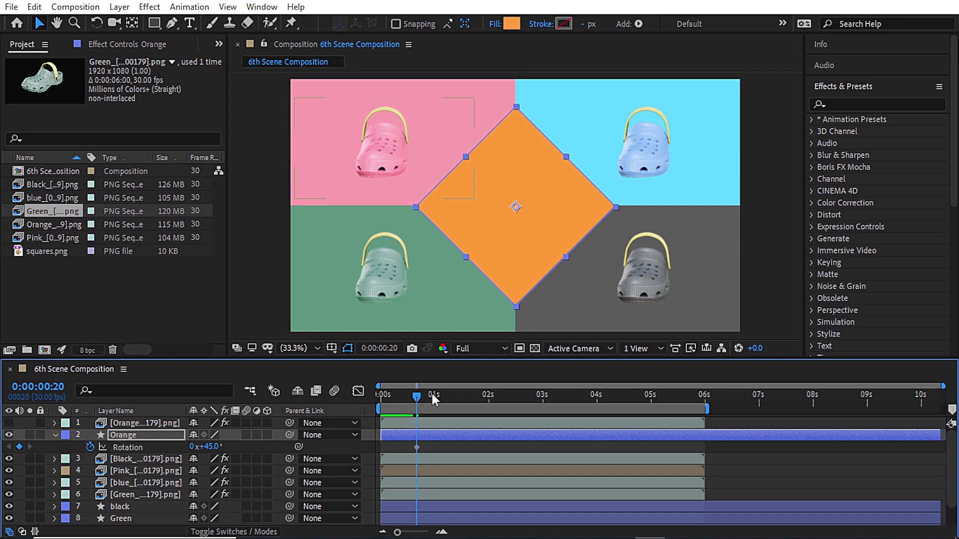
Keyframe the Orange diamond's rotation at -162° at the start of the timeline and preview the spin.
left_click(406, 395)
key("Home")
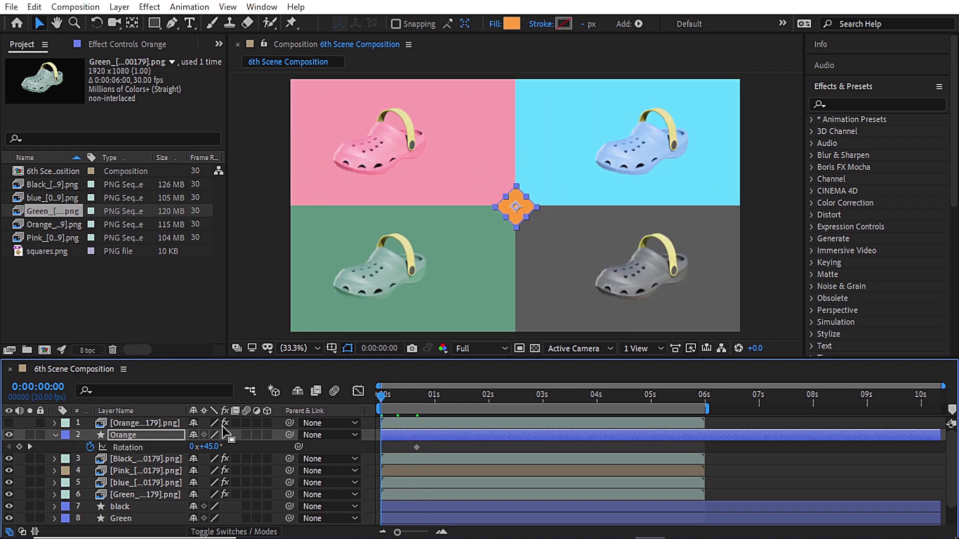
left_click_drag(204, 446, 52, 438)
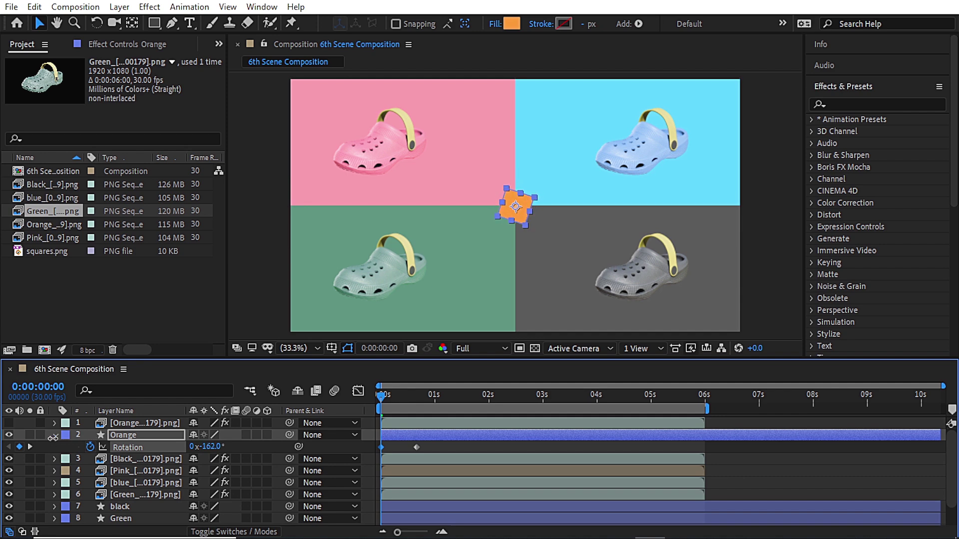
key("c")
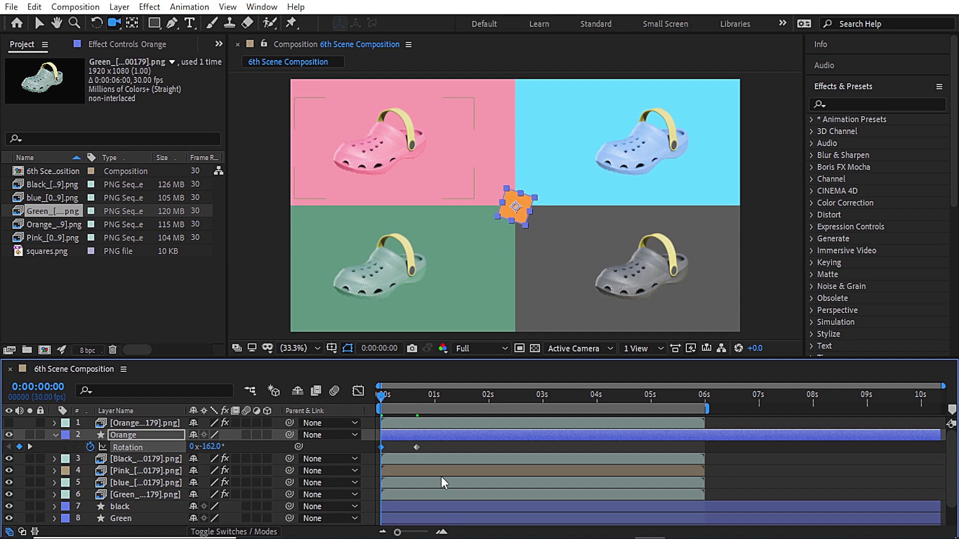
key("space")
key("space")
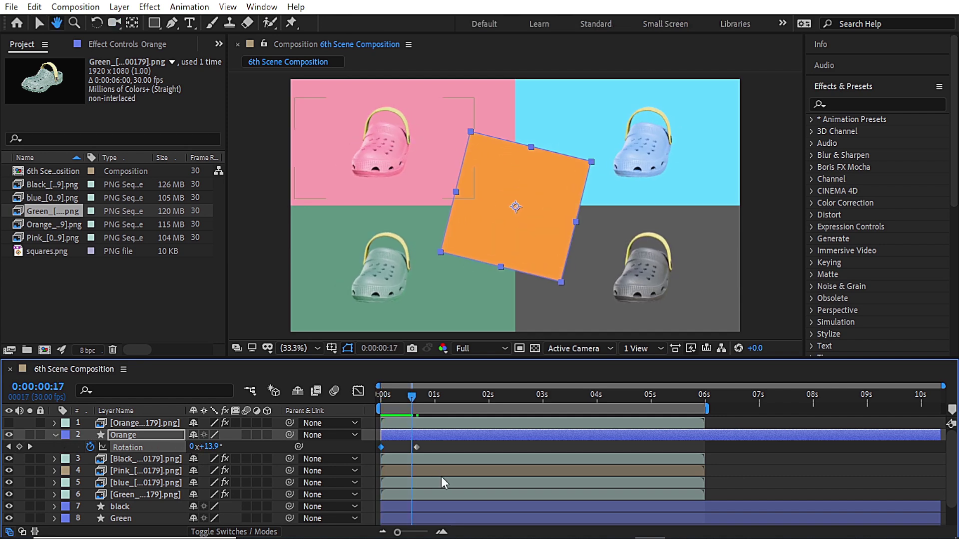
key("space")
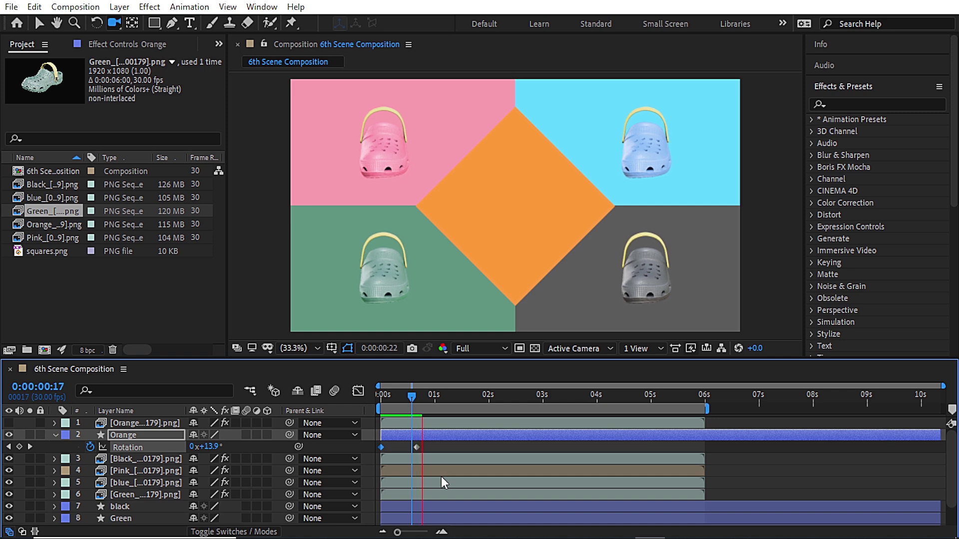
key("space")
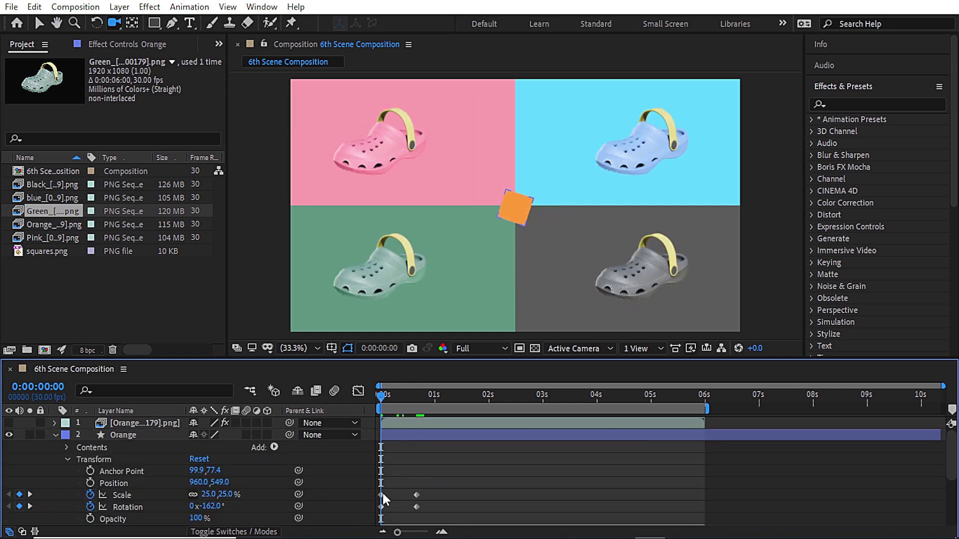
Apply Easy Ease Out to the Orange diamond's first scale and rotation keyframes.
left_click(383, 494)
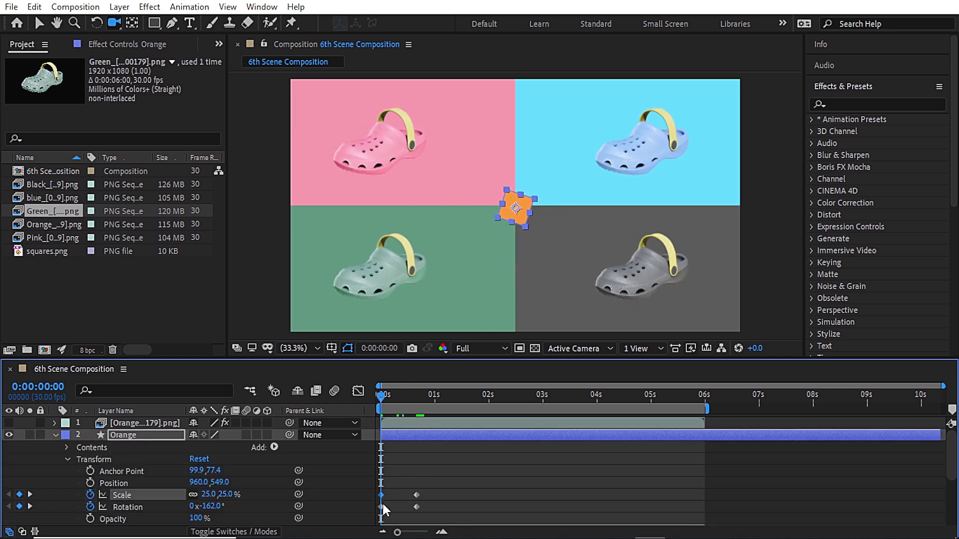
left_click(382, 505, "shift")
right_click(383, 504)
mouse_move(423, 496)
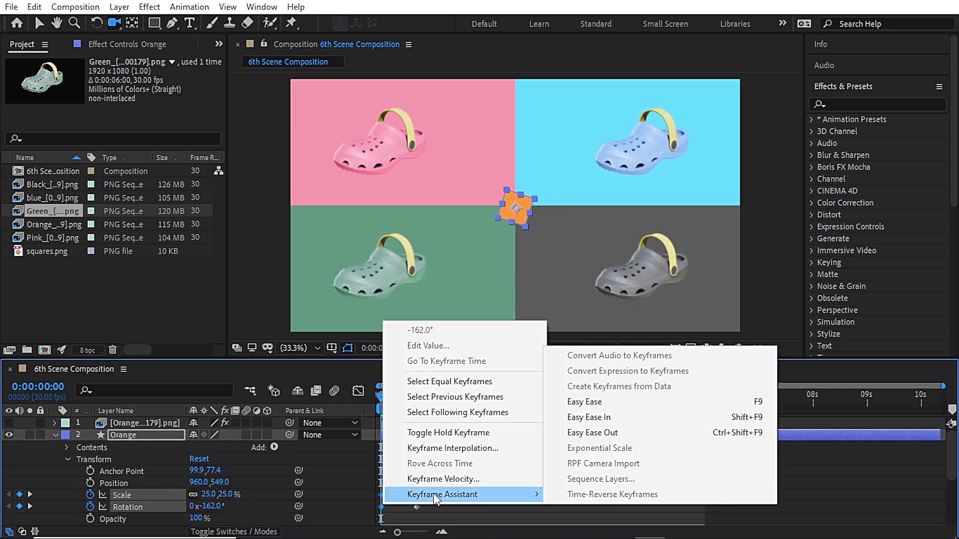
left_click(575, 442)
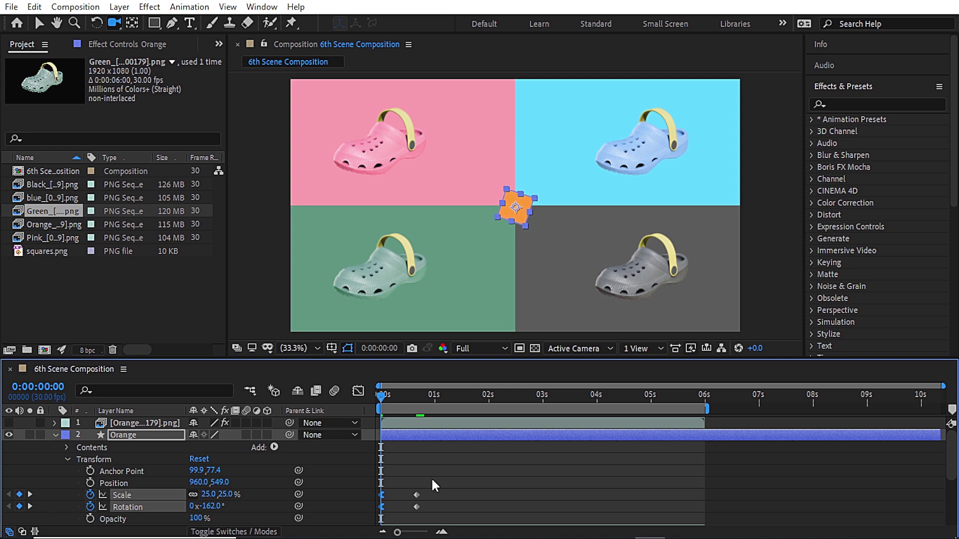
Apply Easy Ease In to the Orange diamond's scale and rotation keyframes at 20 frames and preview the animation.
left_click_drag(383, 396, 416, 403)
left_click(421, 498)
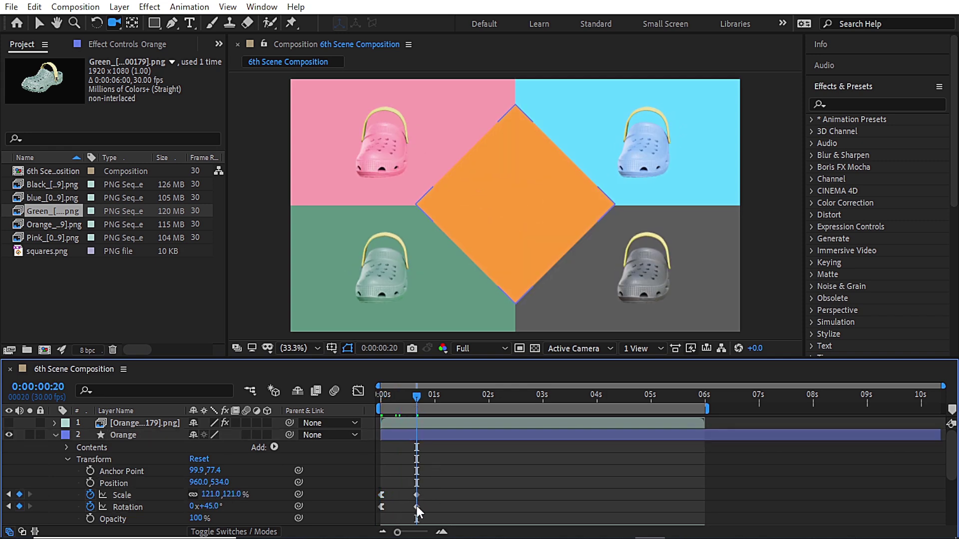
left_click(416, 506)
left_click(417, 486, "shift")
left_click(418, 494, "shift")
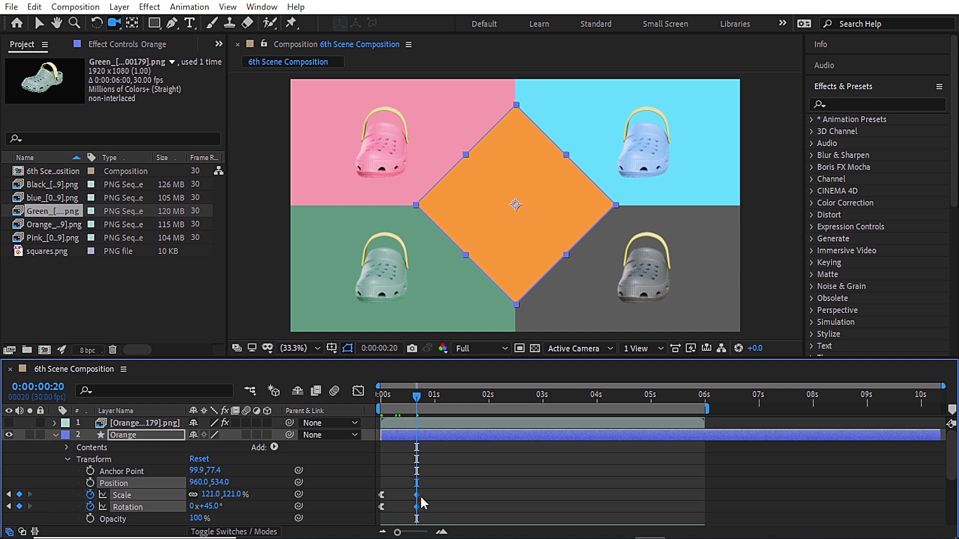
right_click(421, 495)
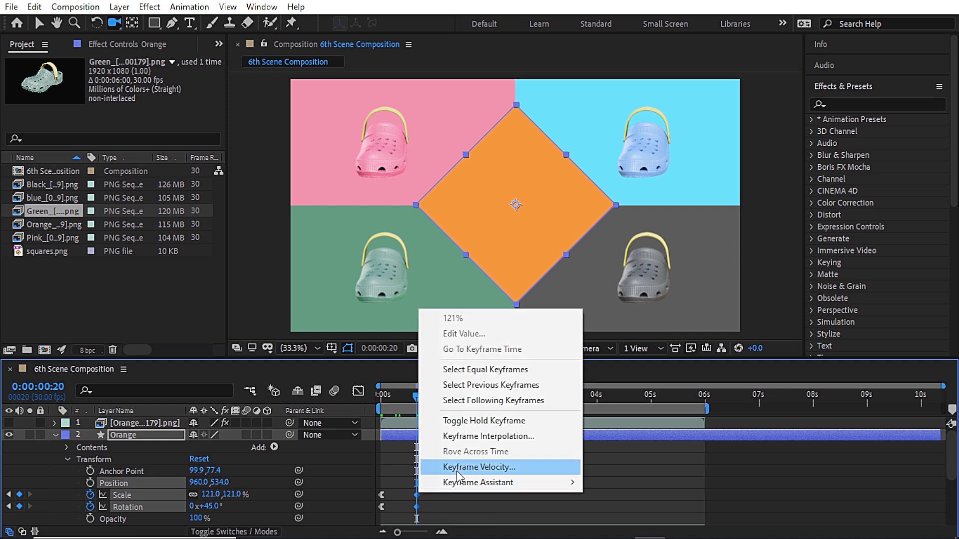
mouse_move(461, 482)
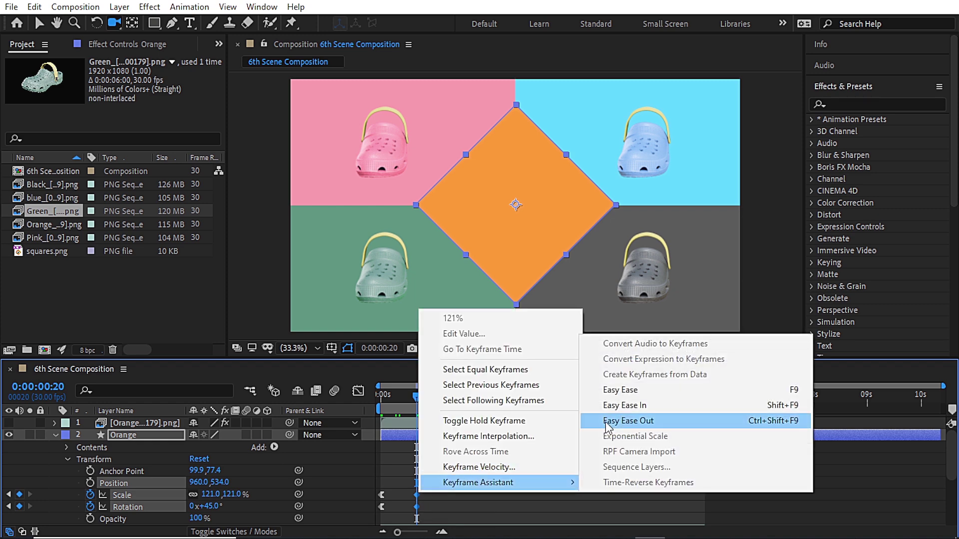
left_click(618, 406)
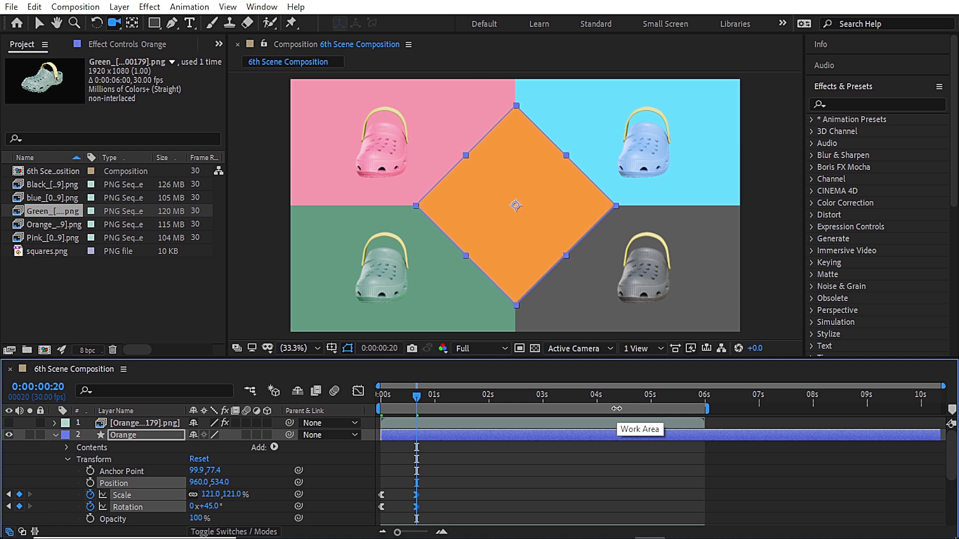
key("Home")
key("space")
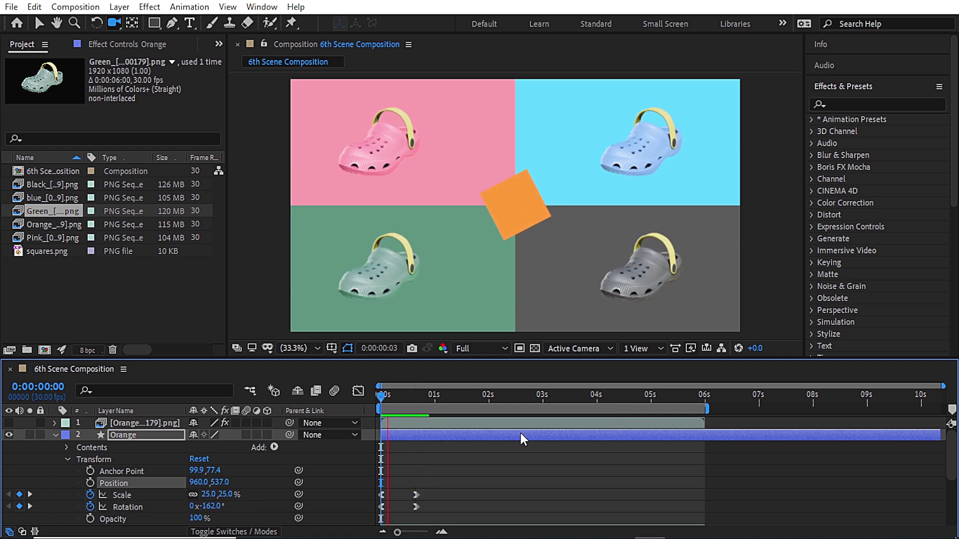
key("space")
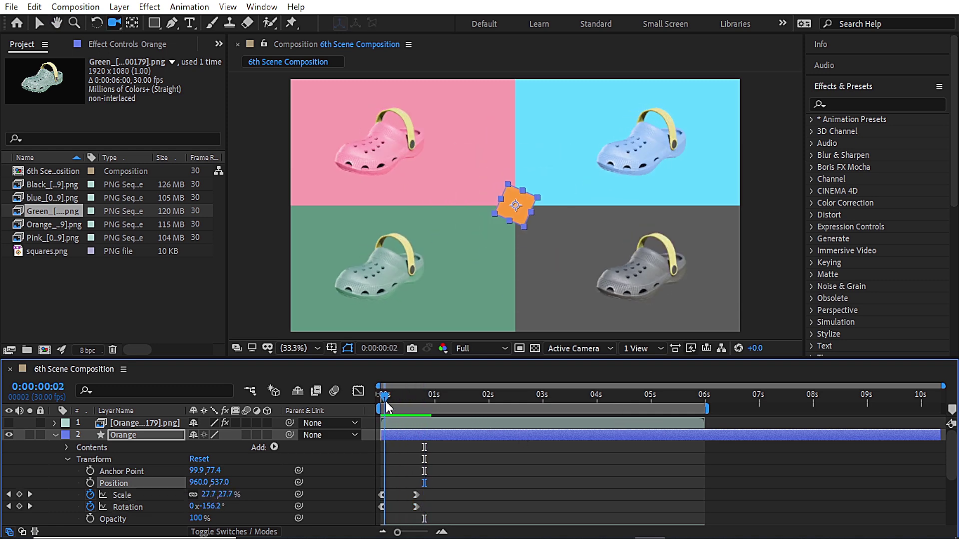
key("space")
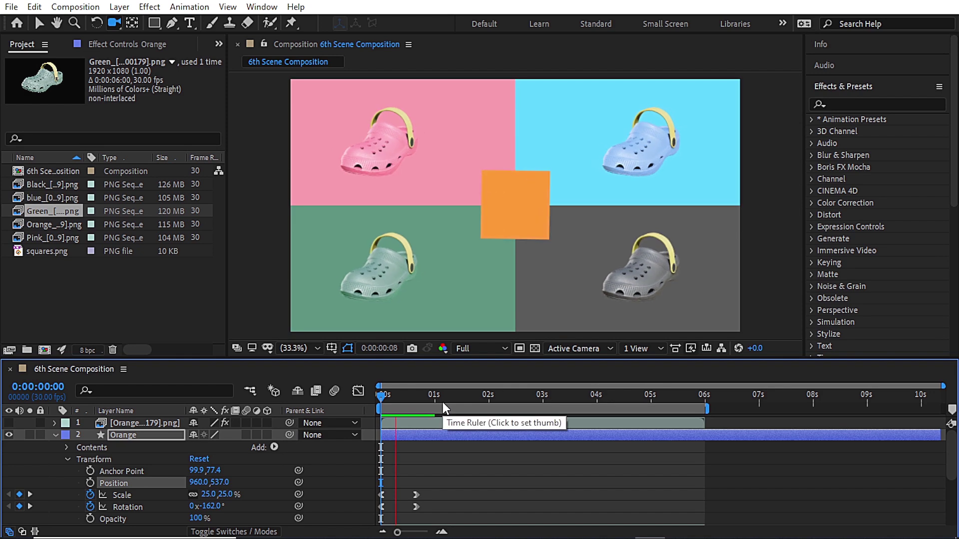
Make the orange shoe layer visible again and add a 50% scale keyframe to it at 26 frames.
key("u")
left_click(8, 423)
left_click(113, 423)
left_click(54, 423)
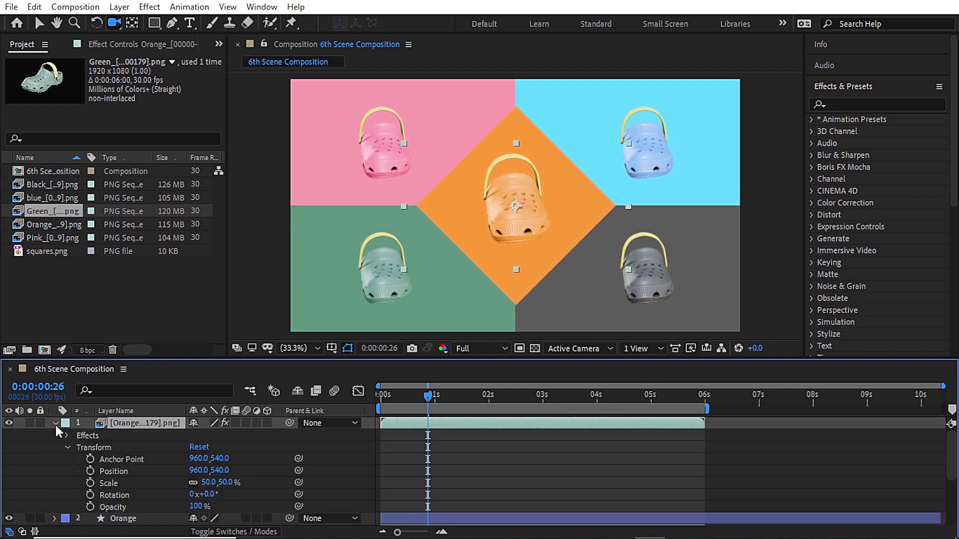
left_click(66, 448)
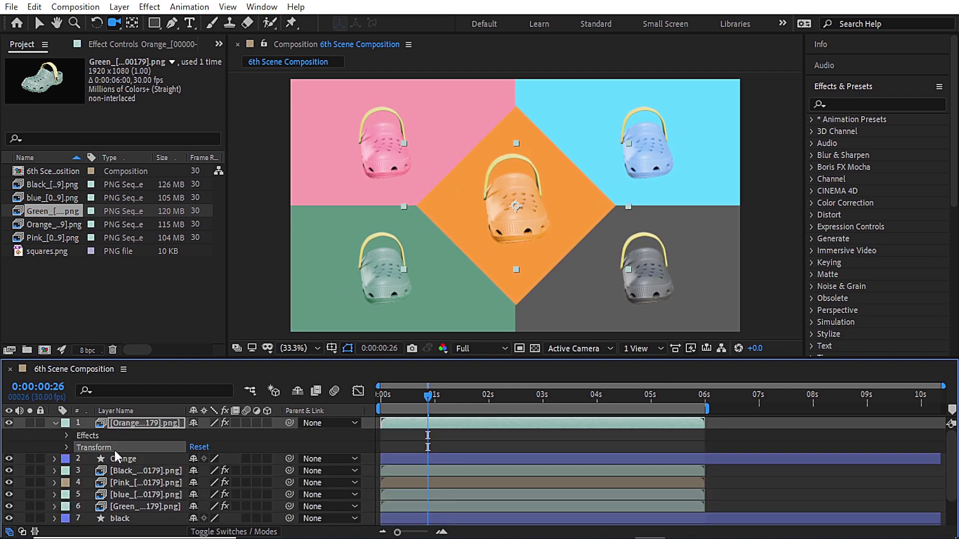
key("p")
key("s")
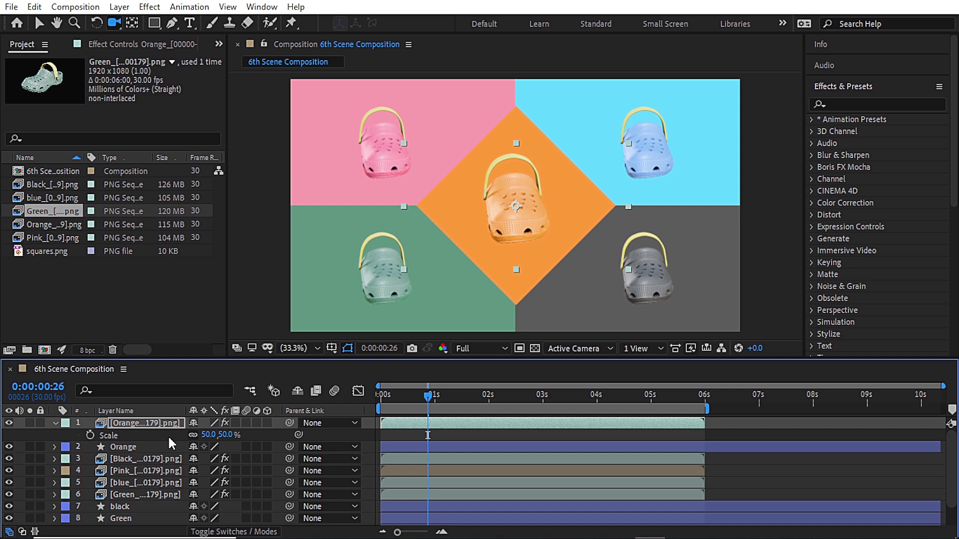
left_click(90, 435)
Trim the orange shoe layer to start at 12 frames and keyframe its scale there at 10%.
left_click(54, 447)
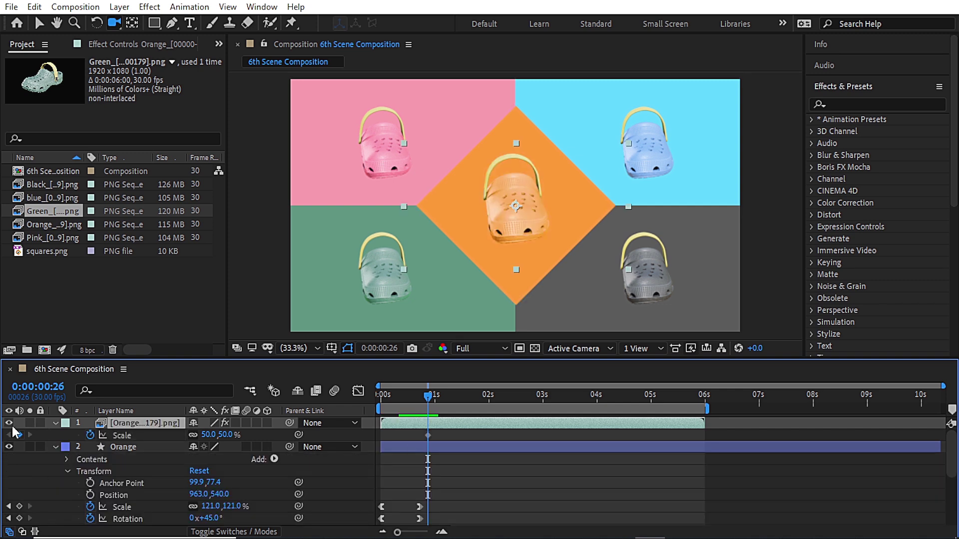
left_click_drag(383, 424, 405, 381)
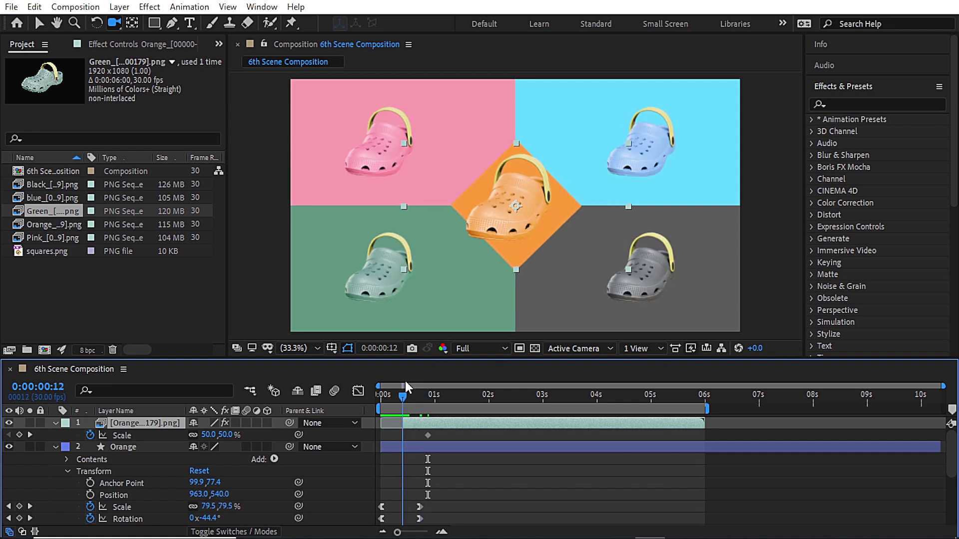
left_click(206, 435)
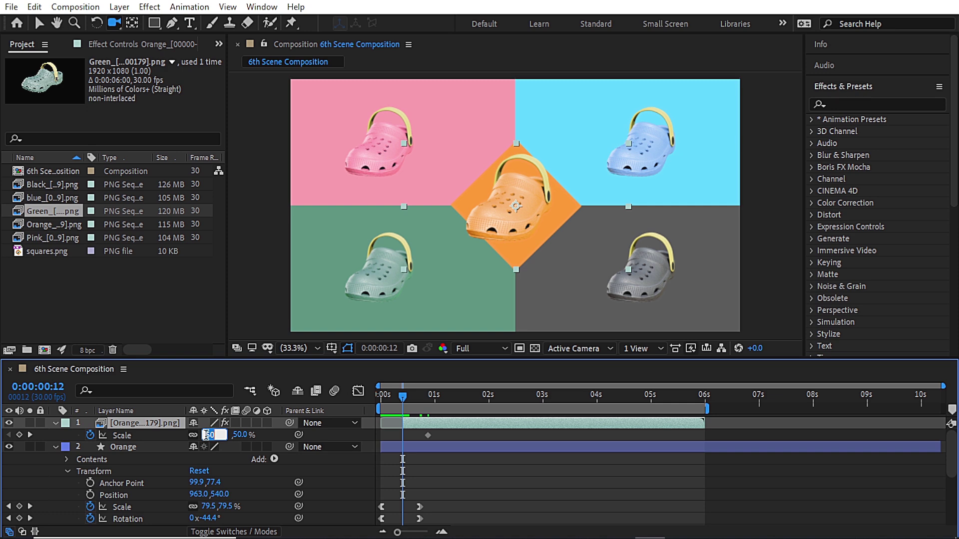
type("5")
left_click(325, 477)
left_click(206, 435)
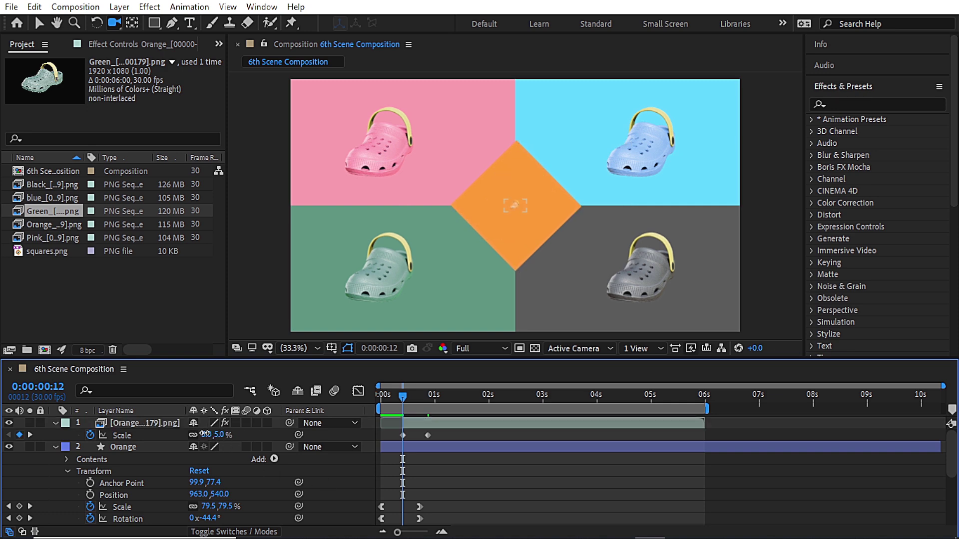
type("10")
left_click(315, 475)
Preview the orange shoe's scale-up, shift its layer earlier so that it starts at 6 frames, and play it back.
left_click_drag(402, 400, 394, 396)
key("k")
key("k")
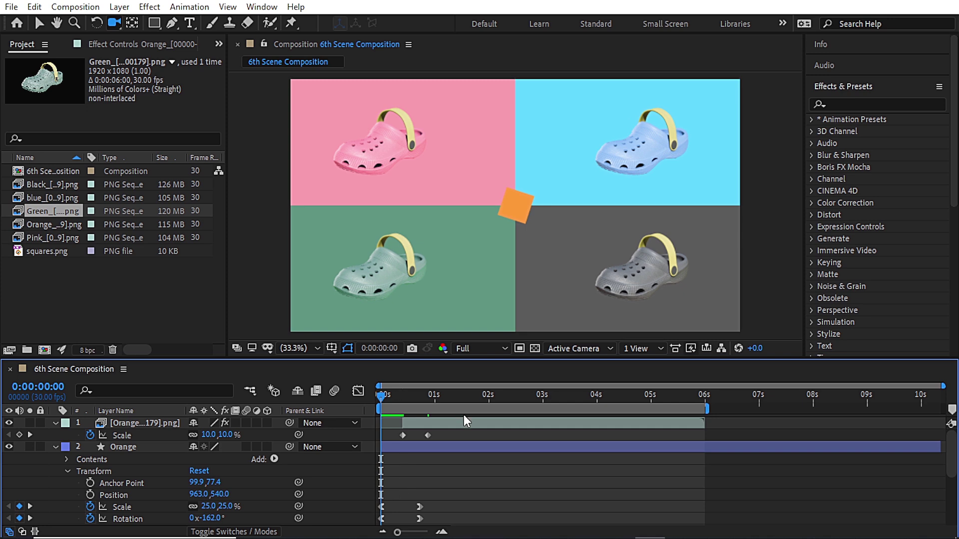
key("Home")
key("space")
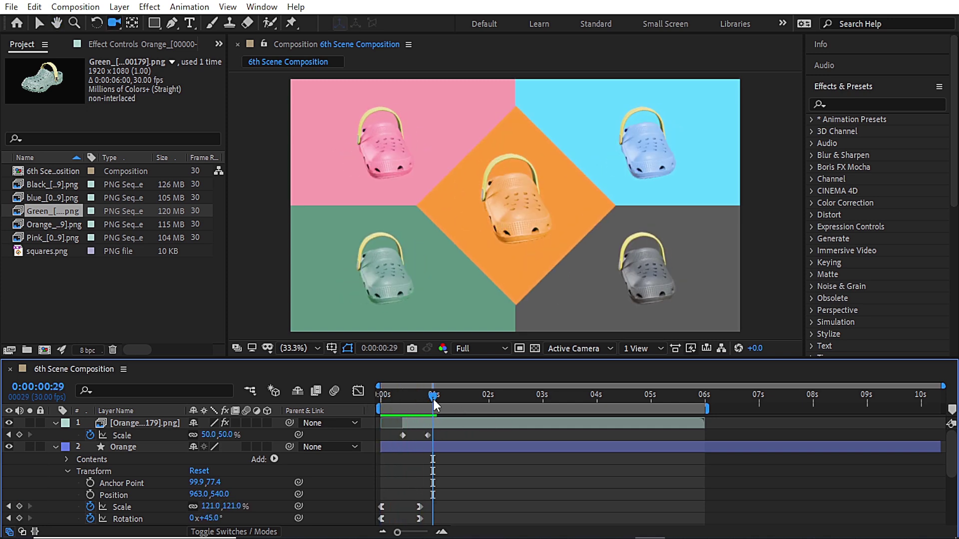
left_click(429, 422)
left_click_drag(429, 422, 418, 420)
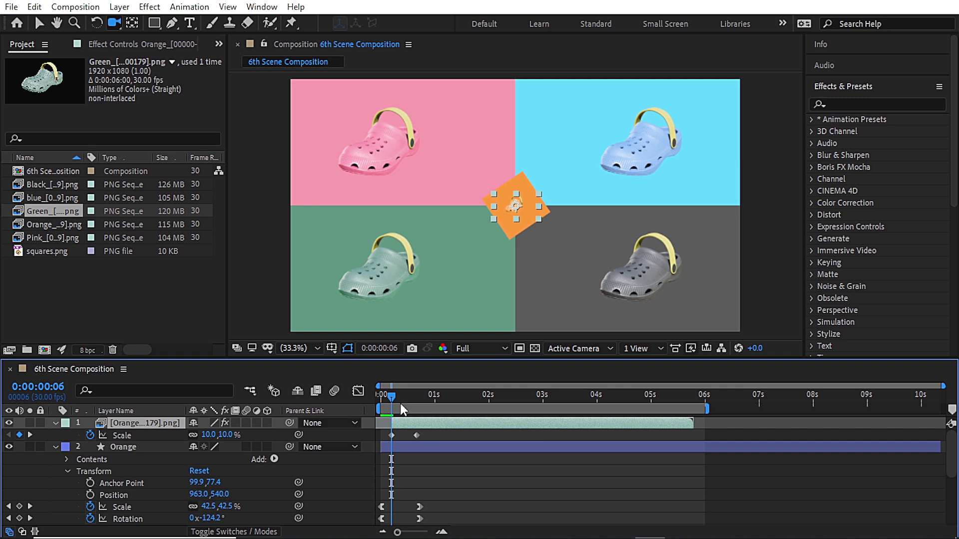
left_click(379, 396)
key("space")
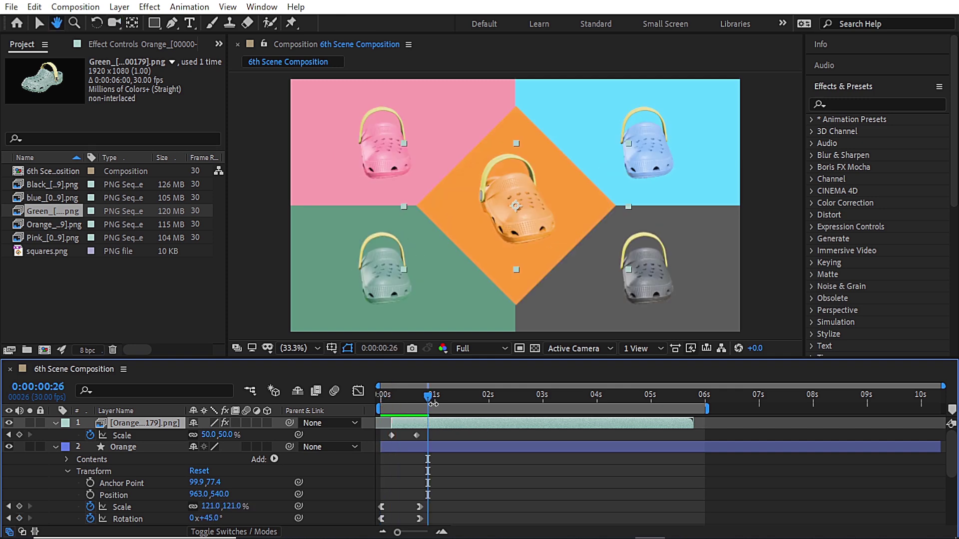
Move the orange shoe's 50% scale keyframe to 24 frames and preview the animation from the start.
left_click(409, 395)
left_click_drag(408, 394, 425, 439)
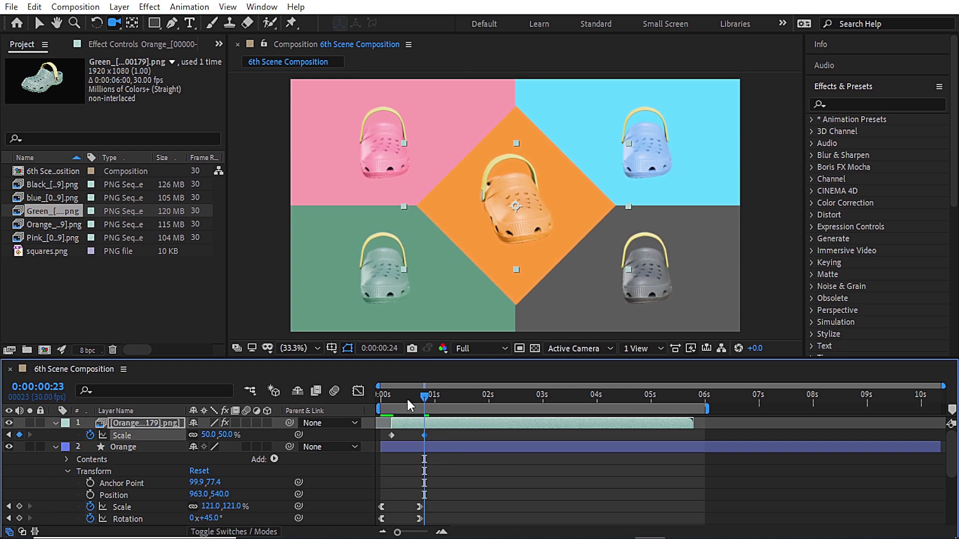
key("Home")
key("space")
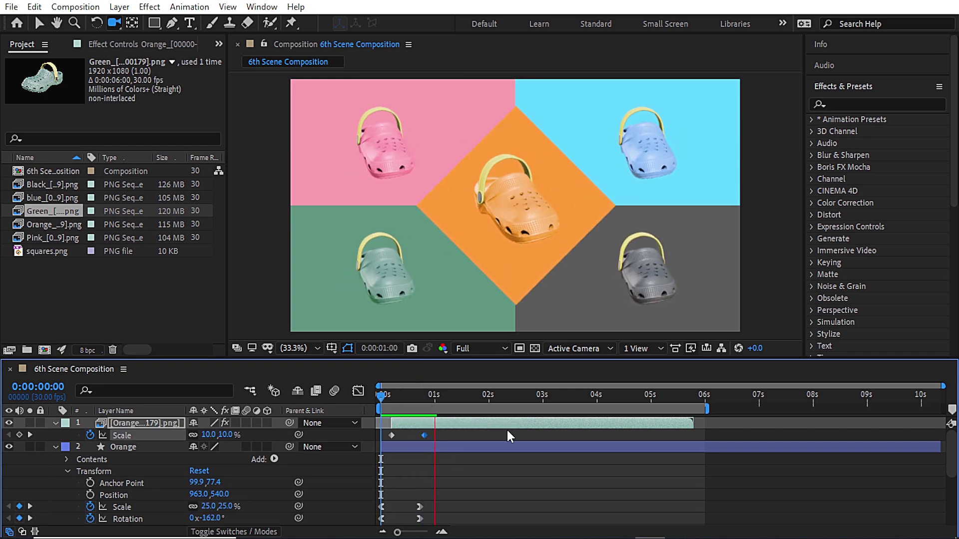
key("space")
Lengthen the outgoing ease of the Orange diamond's first scale keyframe on its value curve so the growth starts slower.
left_click_drag(444, 396, 382, 409)
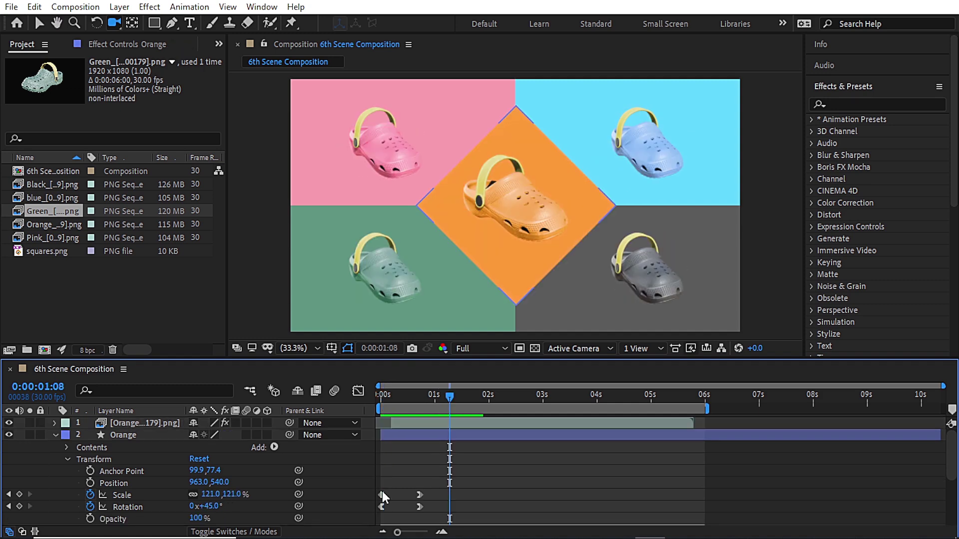
left_click(382, 494)
left_click(358, 391)
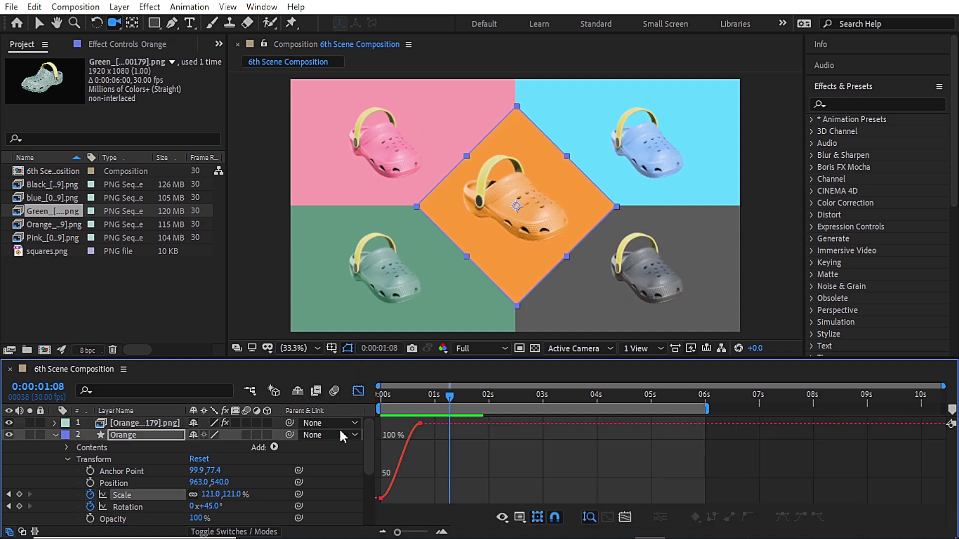
left_click_drag(400, 534, 418, 533)
left_click(411, 397)
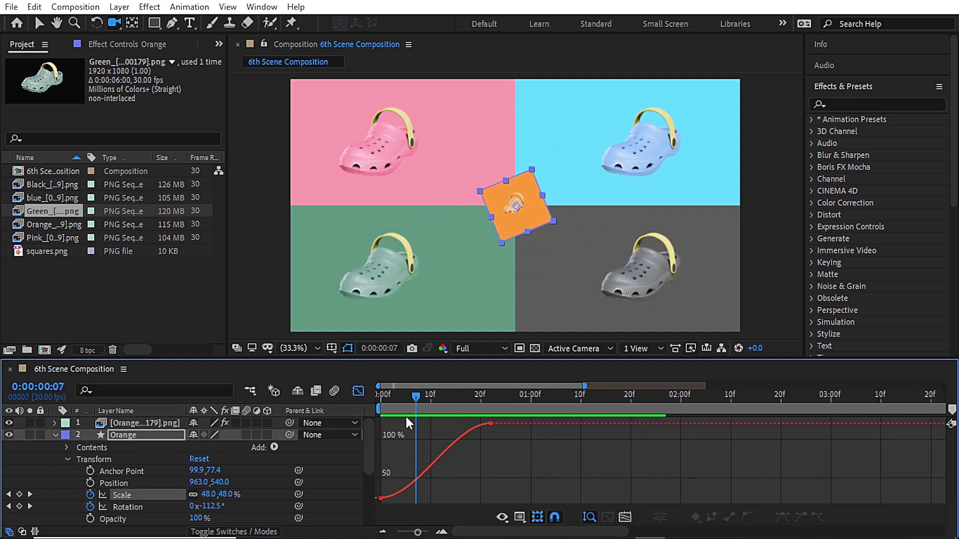
left_click_drag(383, 498, 452, 499)
Play the animation back from the start to check the diamond's new scale easing.
left_click_drag(412, 397, 379, 398)
key("space")
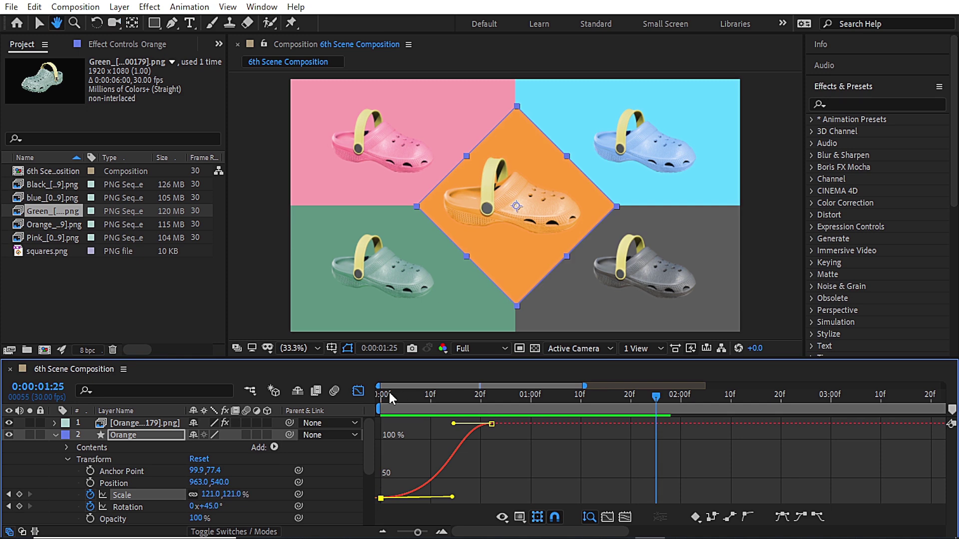
key("space")
key("space")
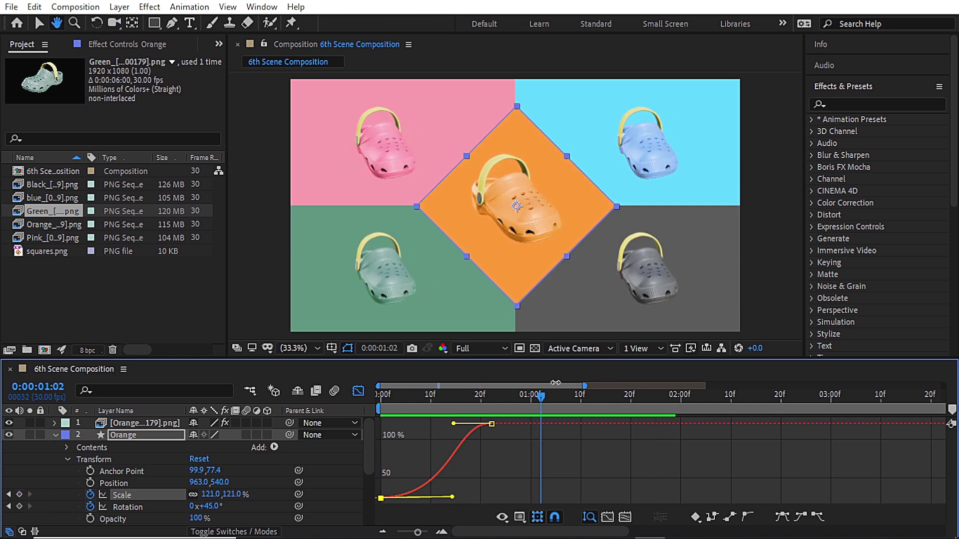
key("space")
key("space")
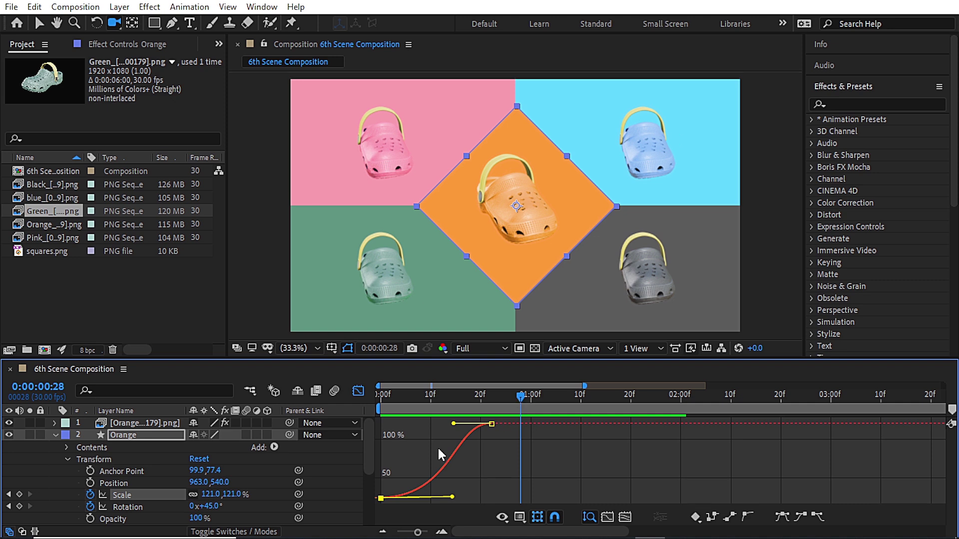
Trim the start of the black, pink, blue and green shoe layers to 6 frames and preview the result.
left_click(55, 435)
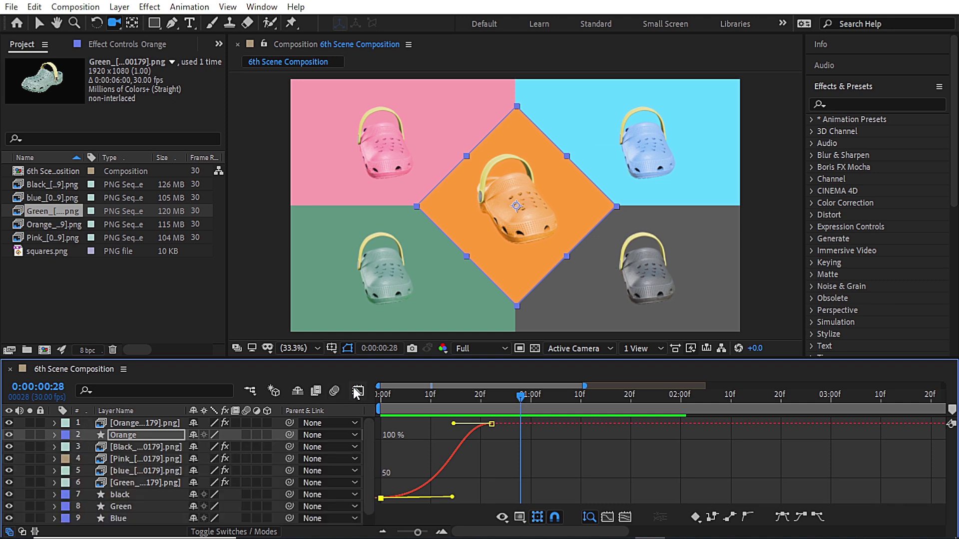
left_click(410, 395)
left_click(393, 439)
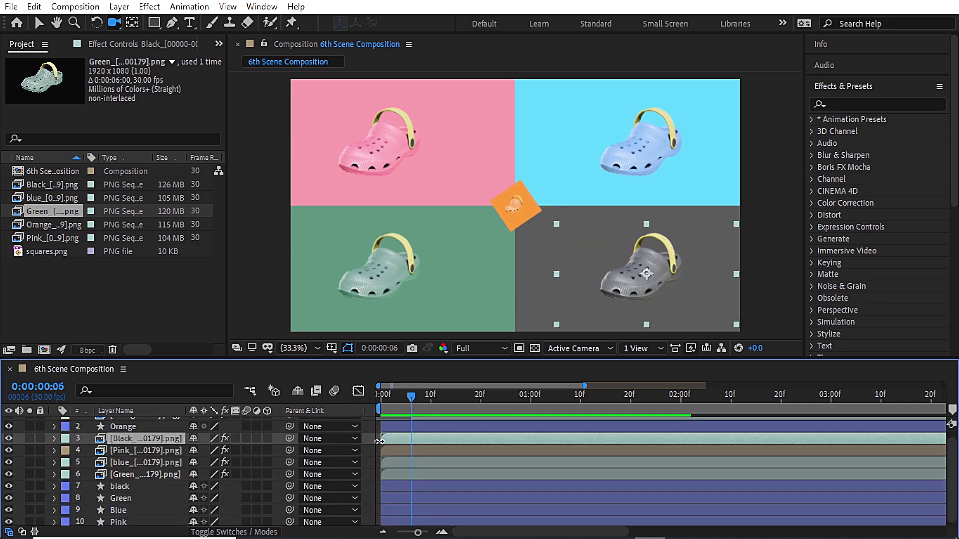
left_click(145, 474, "shift")
scroll(949, 481, "up", 1)
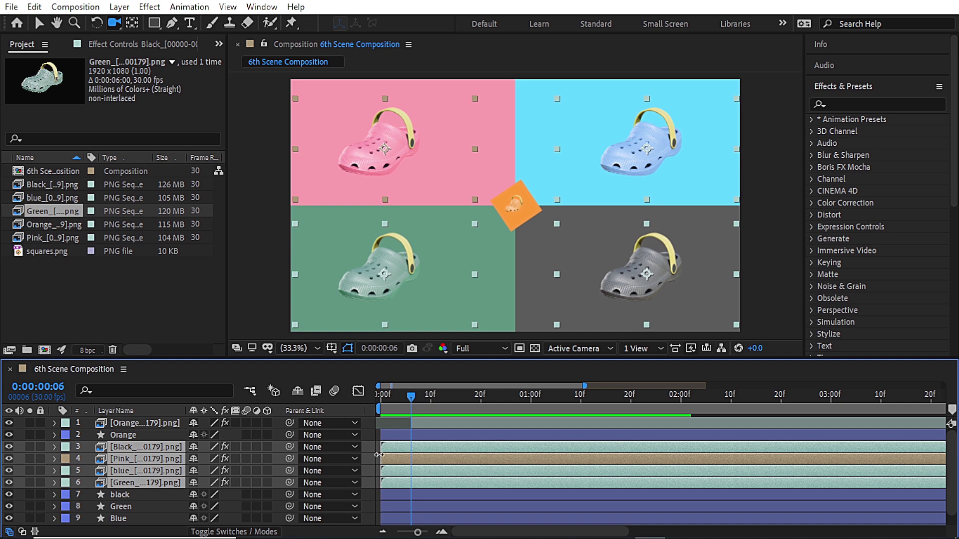
key("alt+bracketleft")
key("space")
Add 40% scale keyframes to the black and pink shoe layers at 24 frames.
left_click(143, 494)
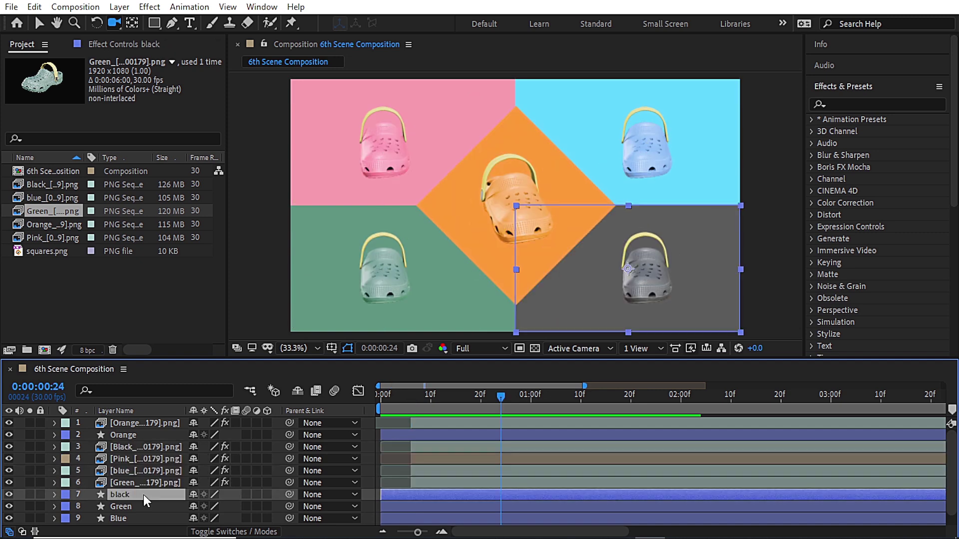
left_click(148, 449)
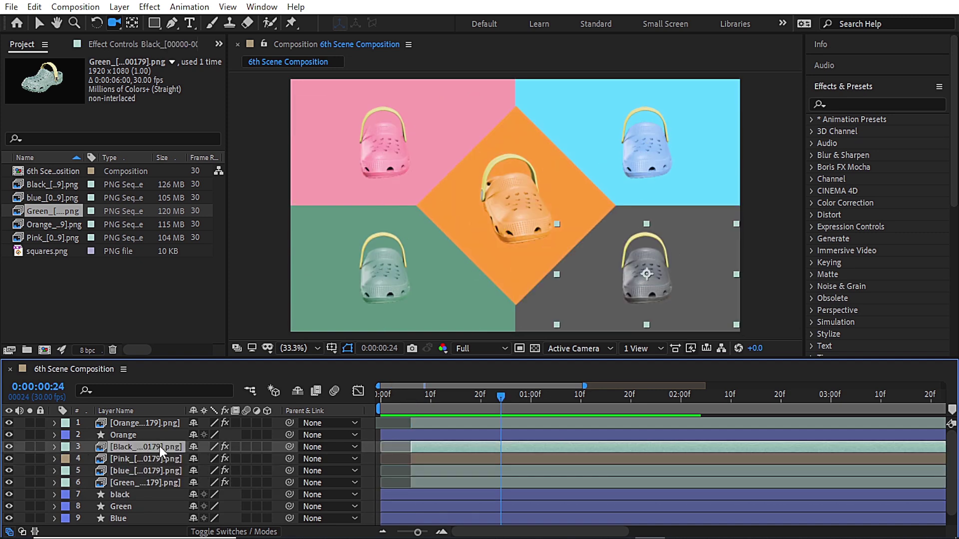
key("s")
left_click(121, 473)
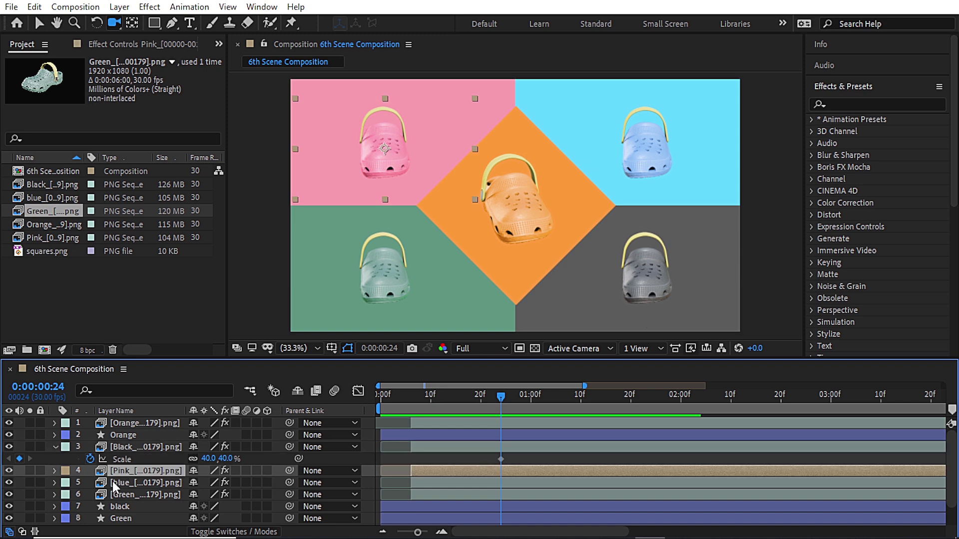
key("s")
Add 40% scale keyframes to the blue and green shoe layers at 24 frames.
left_click(129, 496)
key("s")
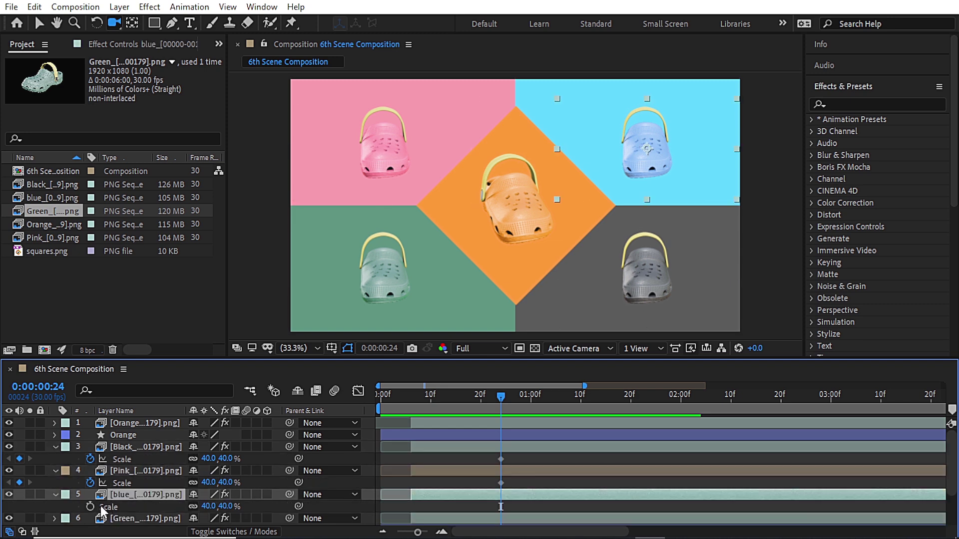
scroll(944, 450, "down", 3)
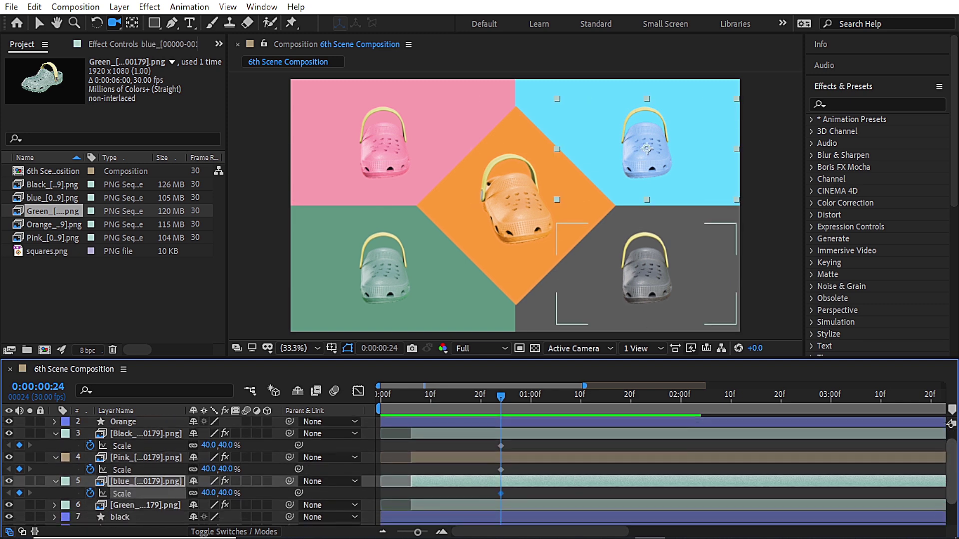
left_click(462, 485)
key("s")
left_click(90, 494)
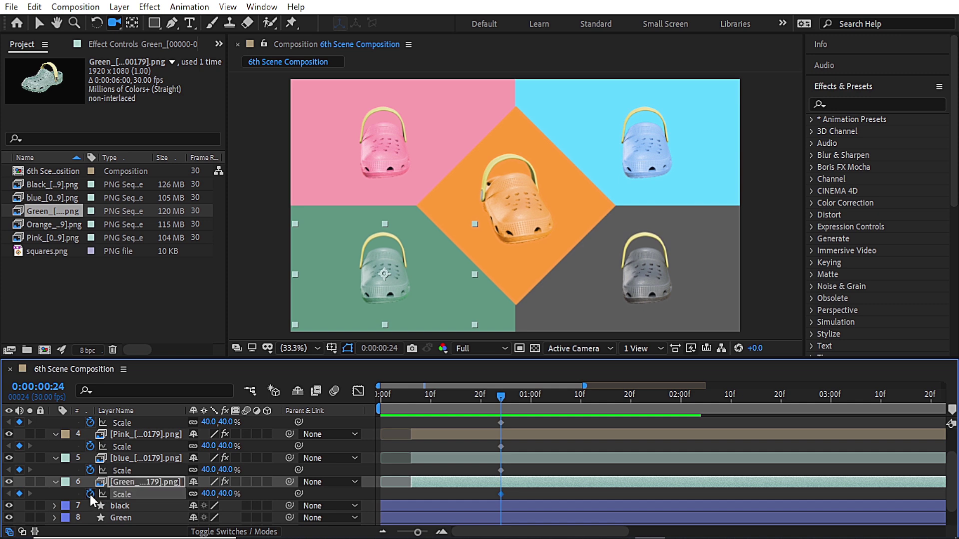
Keyframe the scale of the black and pink shoe layers at 10% at 6 frames, matching the orange shoe's first keyframe.
scroll(927, 479, "up", 3)
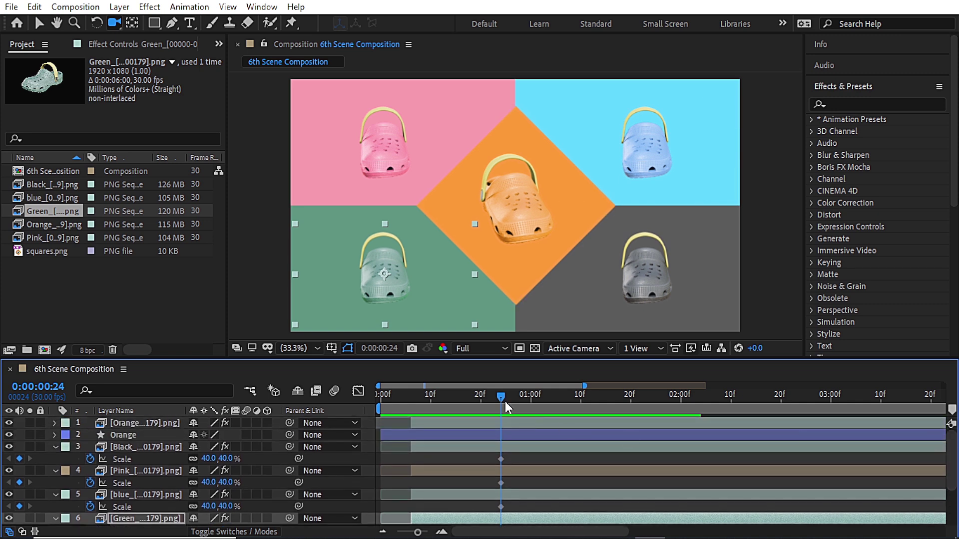
left_click_drag(505, 402, 412, 398)
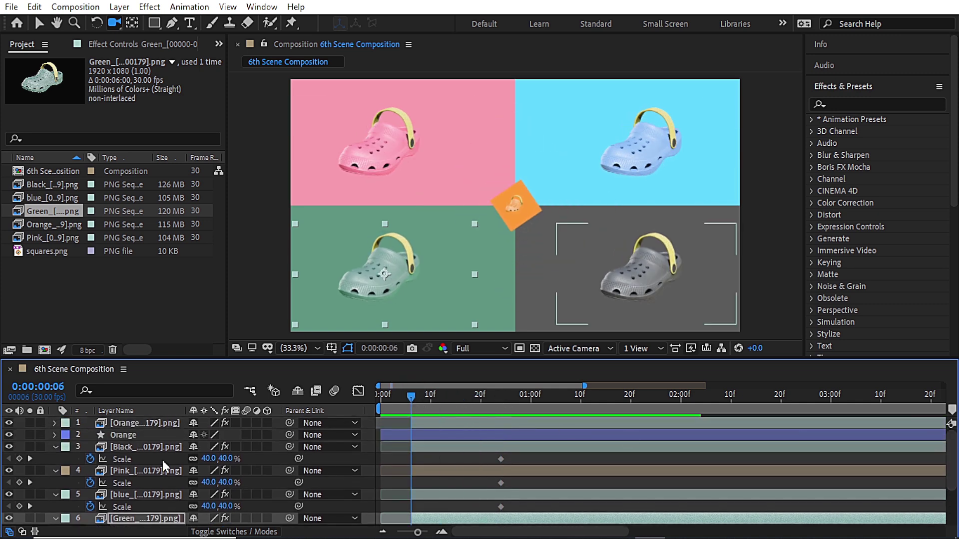
left_click(54, 423)
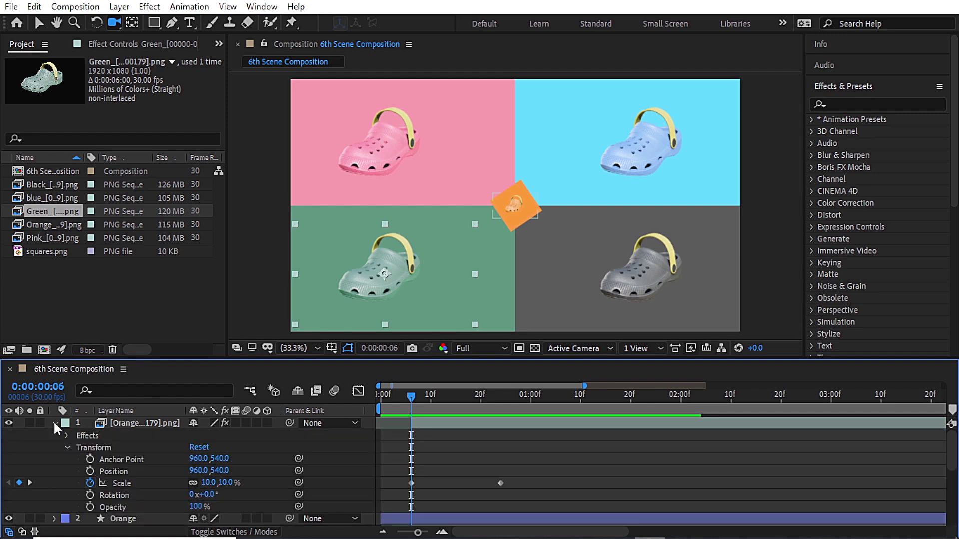
mouse_move(411, 397)
left_mouse_down()
mouse_move(441, 392)
mouse_move(421, 393)
left_mouse_up()
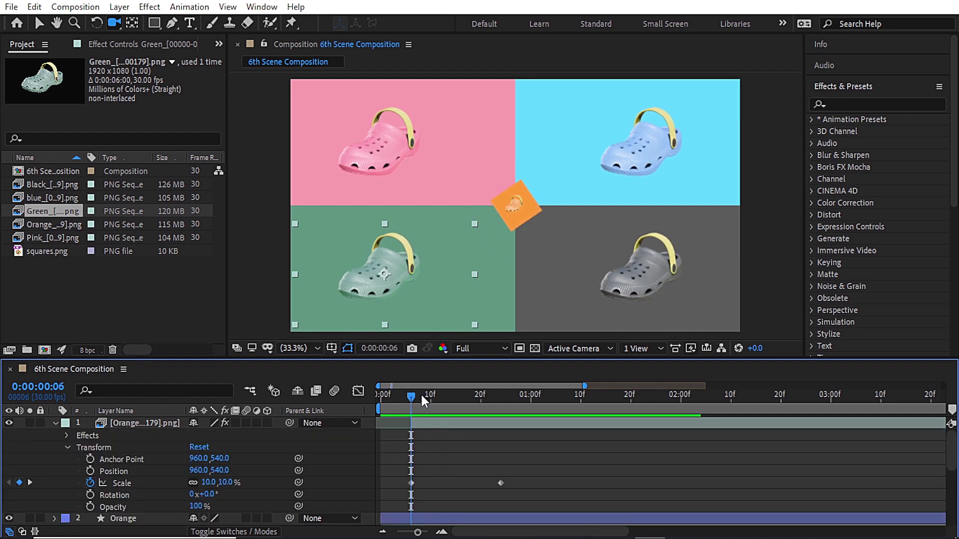
left_click(54, 424)
left_click(207, 458)
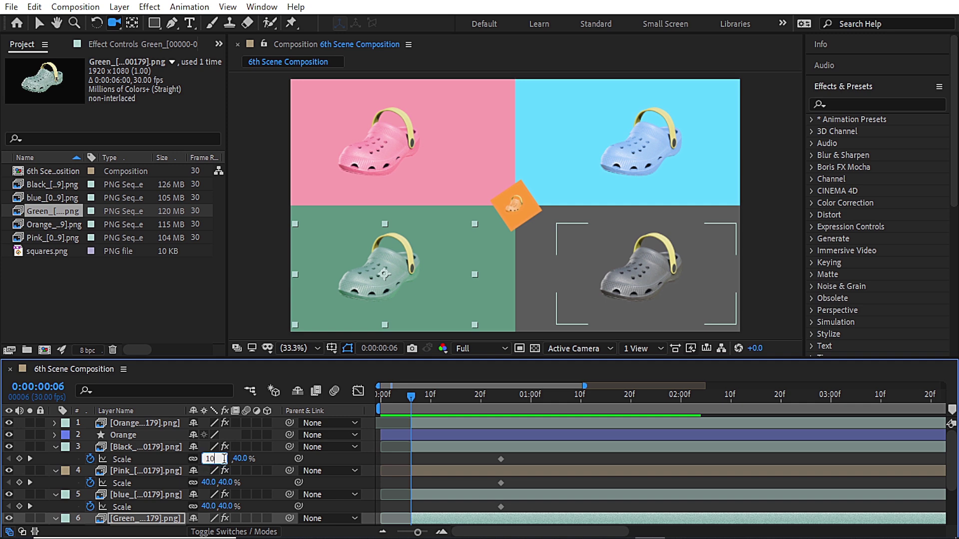
type("10")
key("Return")
left_click(208, 482)
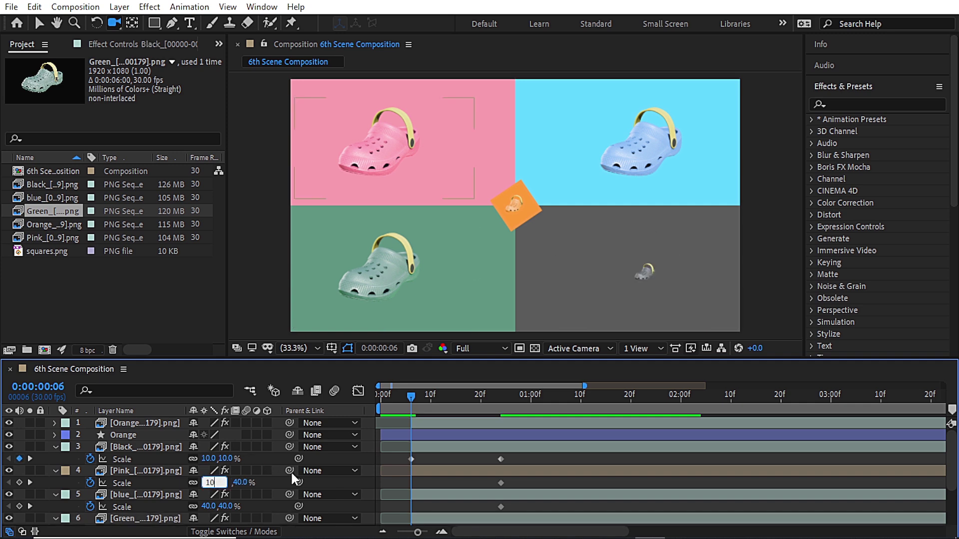
type("10")
key("Return")
Keyframe the scale of the blue and green shoe layers at 10% at 6 frames.
left_click(207, 506)
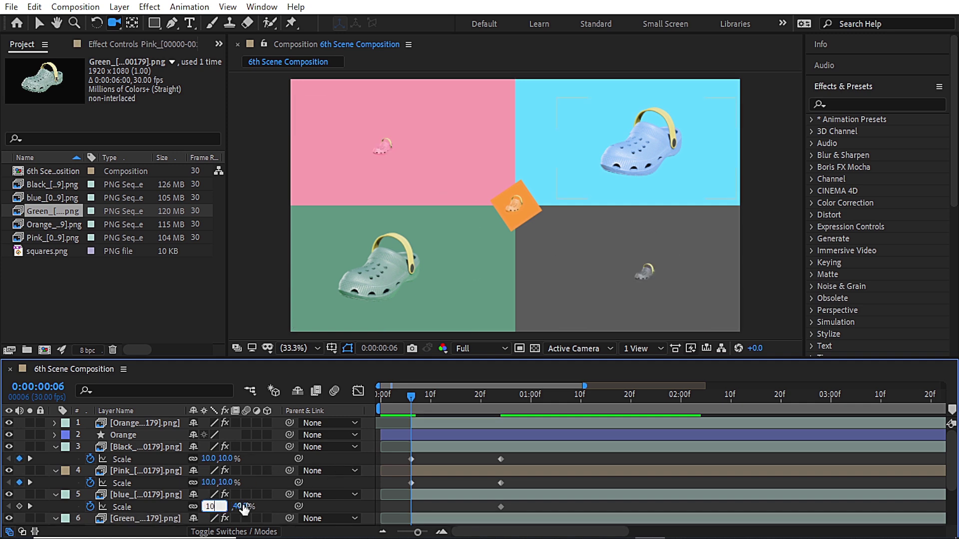
type("10")
key("Return")
scroll(957, 476, "down", 1)
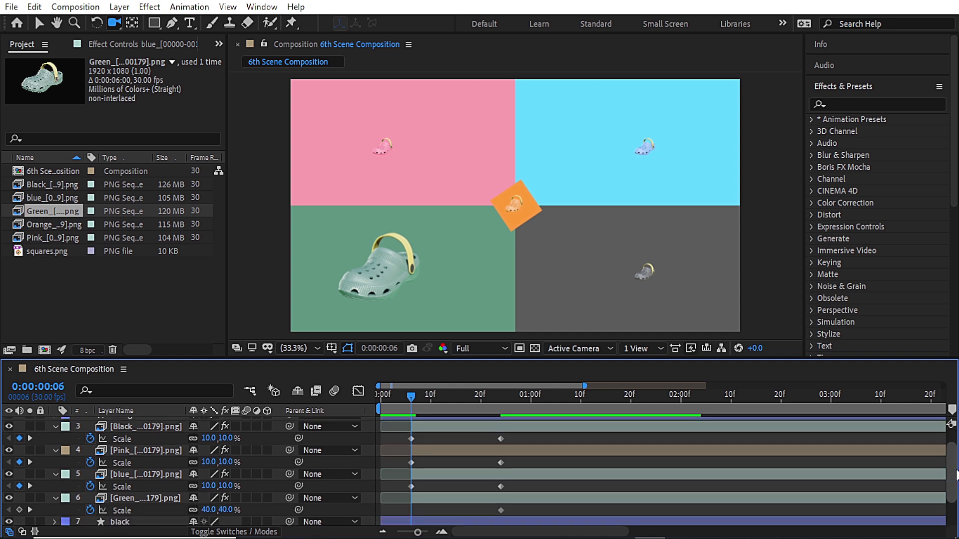
scroll(957, 475, "down", 1)
left_click(208, 503)
type("10")
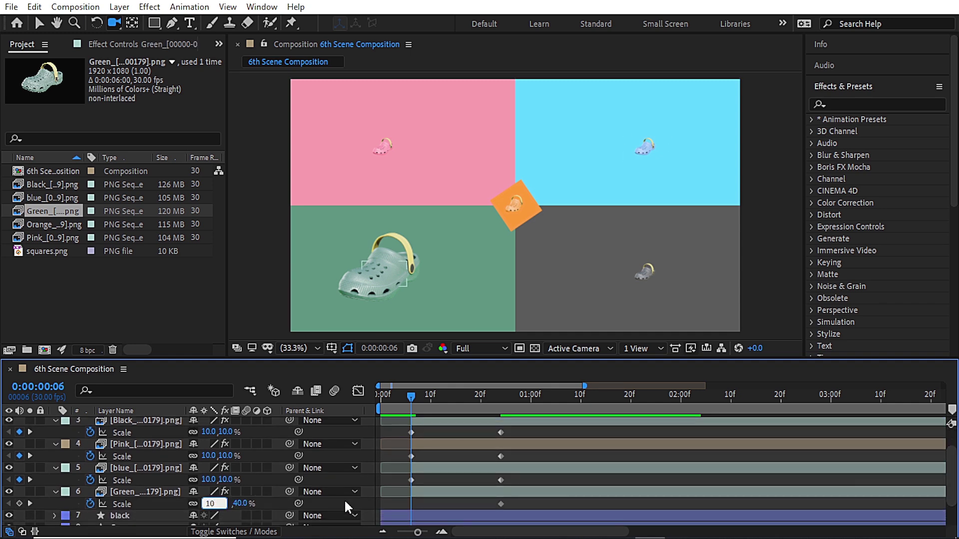
key("Return")
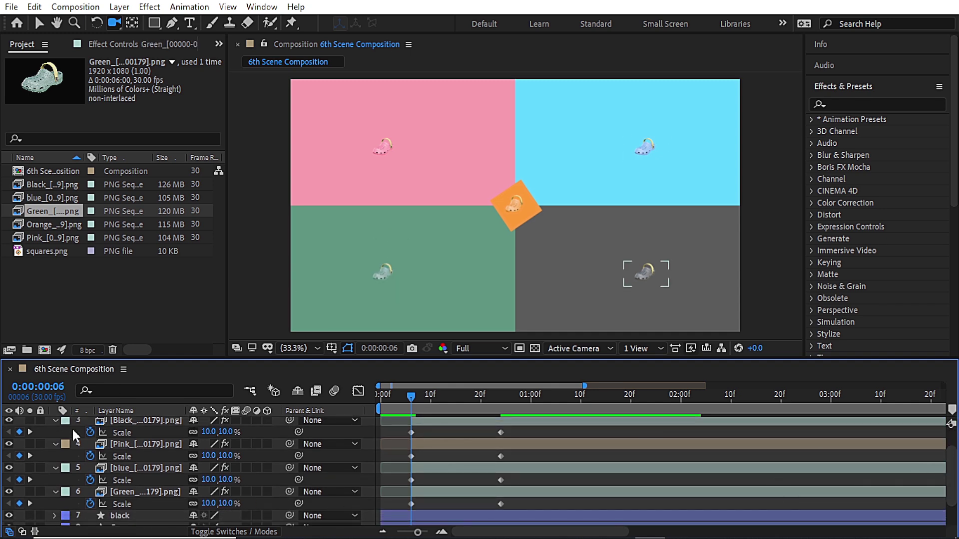
Collapse the four corner shoe layers and preview their scale-up from the start of the composition.
scroll(72, 428, "up", 2)
left_click(55, 447)
left_click(56, 458)
left_click(54, 470)
left_click(54, 483)
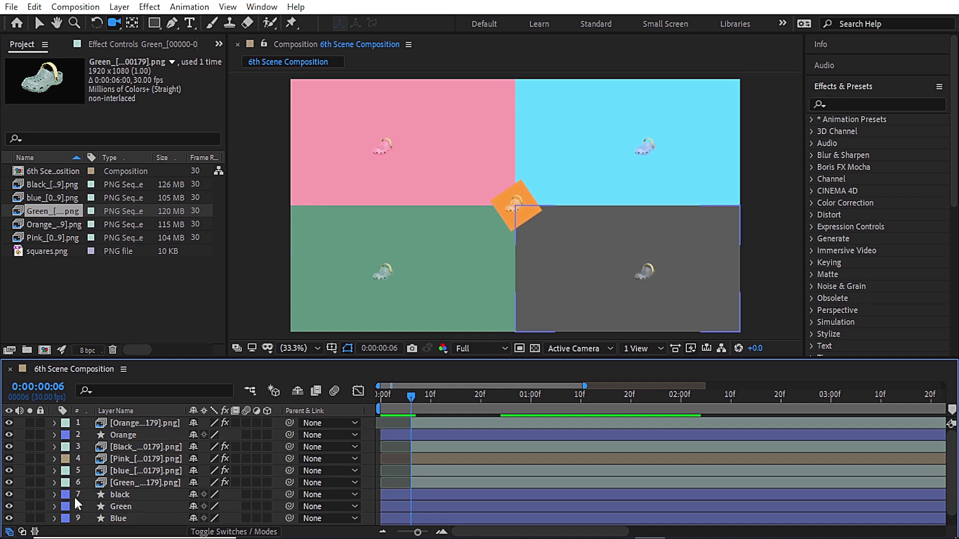
left_click_drag(413, 398, 379, 396)
key("space")
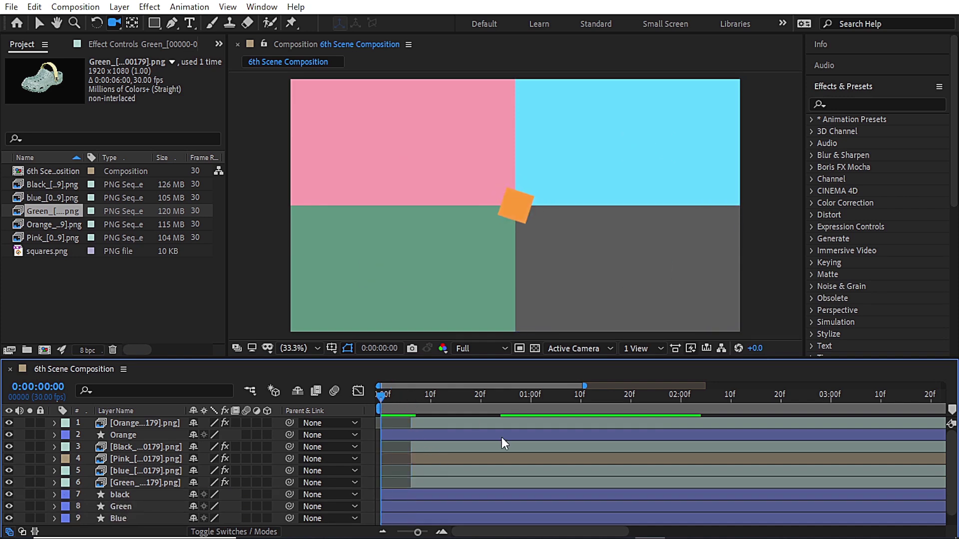
Check the timing of the orange shoe's scale keyframes against the black shoe layer, with the playhead at 6 frames.
left_click(494, 423)
key("semicolon")
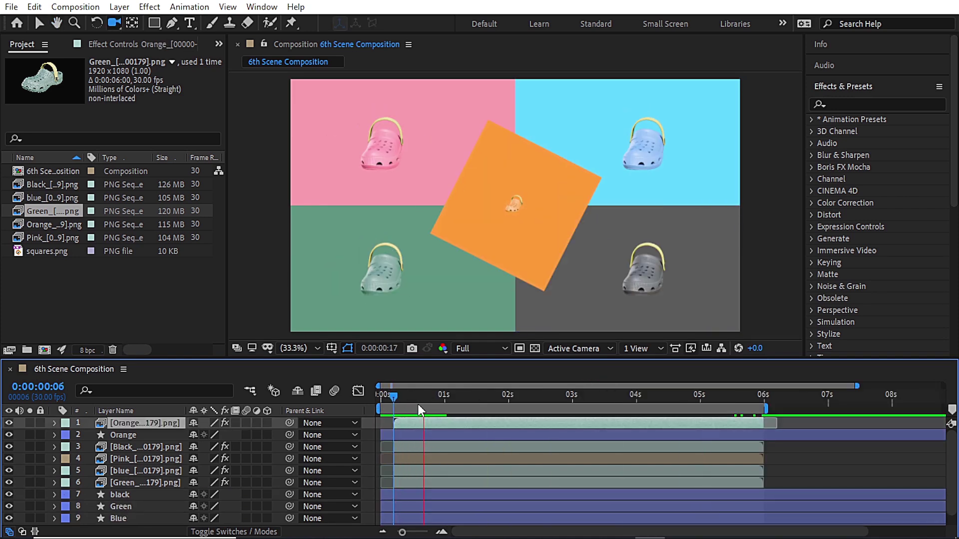
mouse_move(392, 394)
left_mouse_down()
mouse_move(422, 397)
mouse_move(397, 395)
left_mouse_up()
left_click(54, 424)
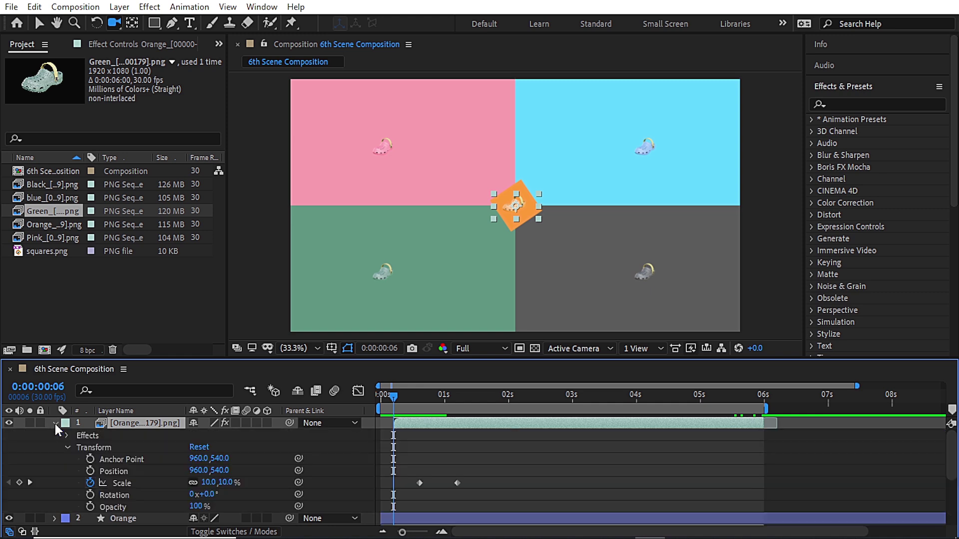
scroll(946, 421, "down", 3)
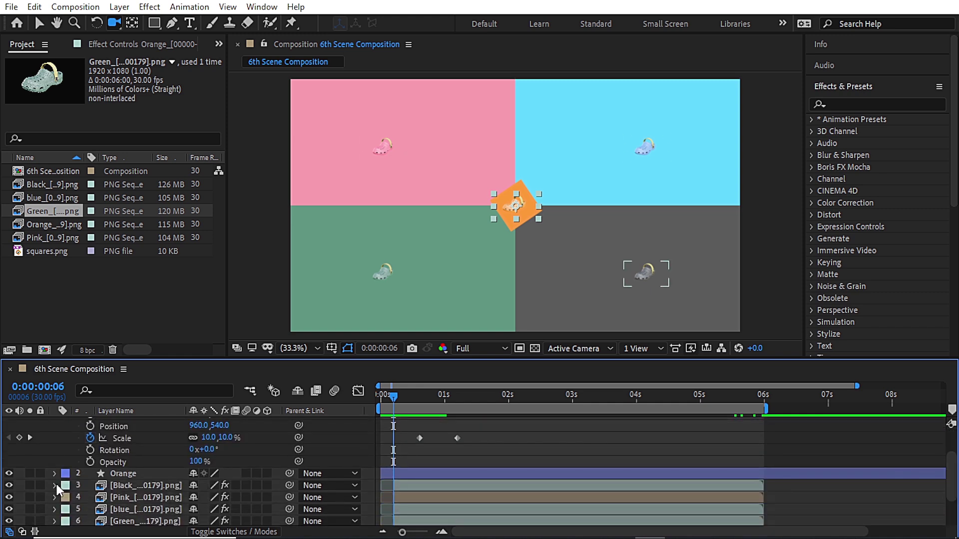
left_click(54, 485)
scroll(250, 474, "up", 5)
left_click_drag(403, 475, 432, 467)
key("Caps_Lock")
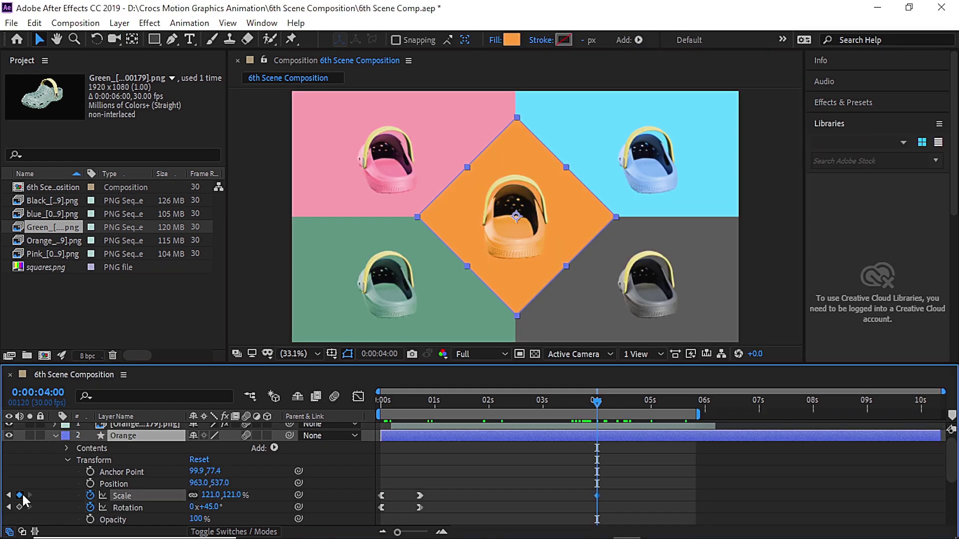
Keyframe the Orange diamond layer's scale at 121% at 0:00:04:00 and at 487% at 0:00:04:18.
left_click(19, 495)
left_click(604, 405)
left_click_drag(605, 407, 634, 411)
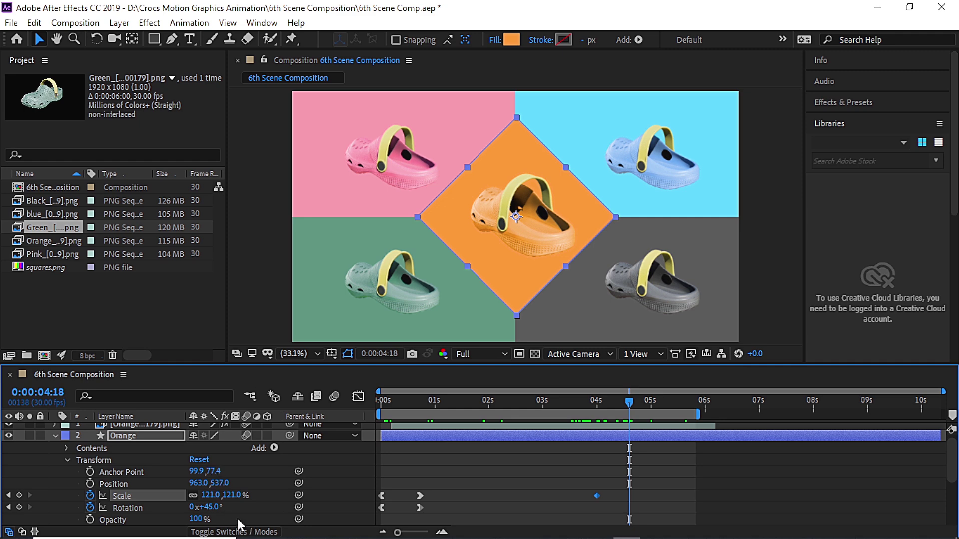
left_click(210, 497)
type("487")
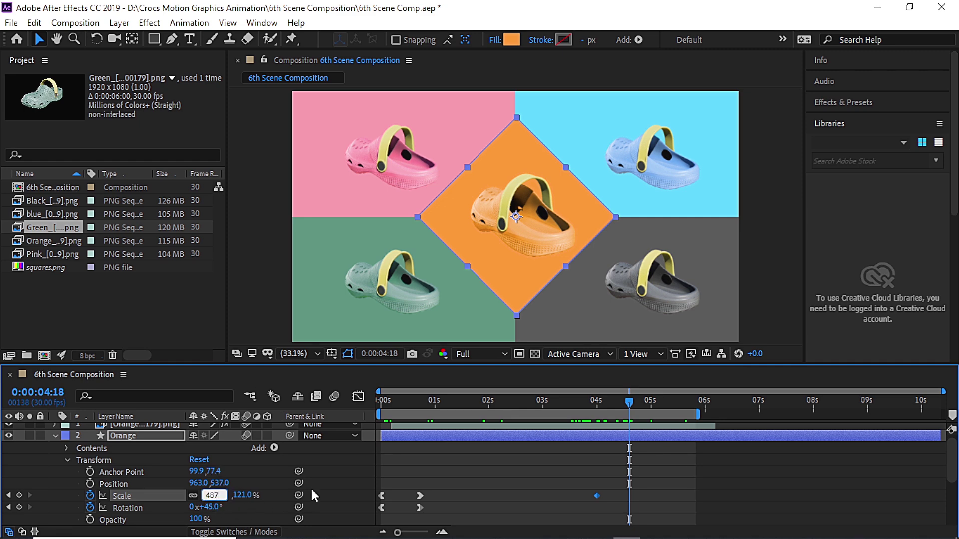
key("Return")
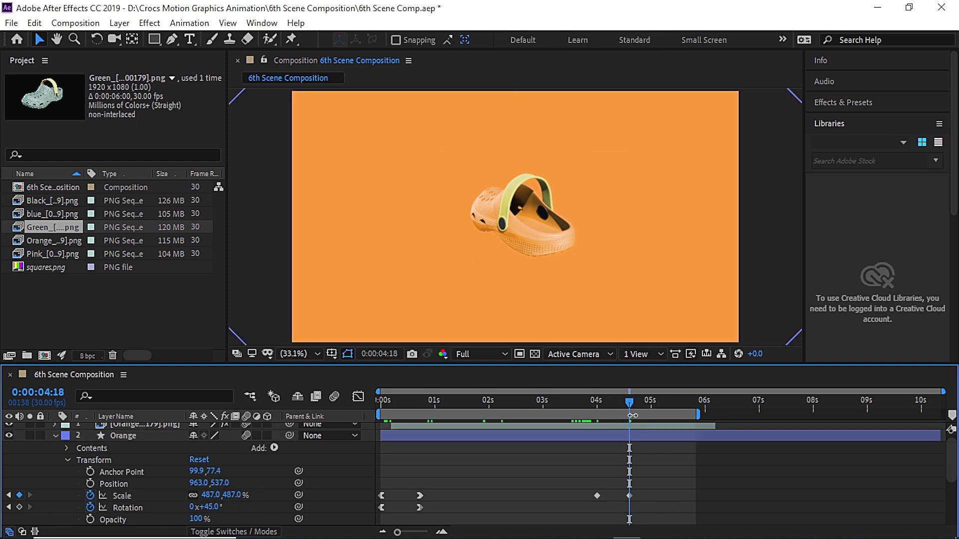
Apply Easy Ease Out to the Orange diamond's scale keyframe at 0:00:04:00 and Easy Ease In to the one at 0:00:04:18.
left_click_drag(629, 402, 600, 398)
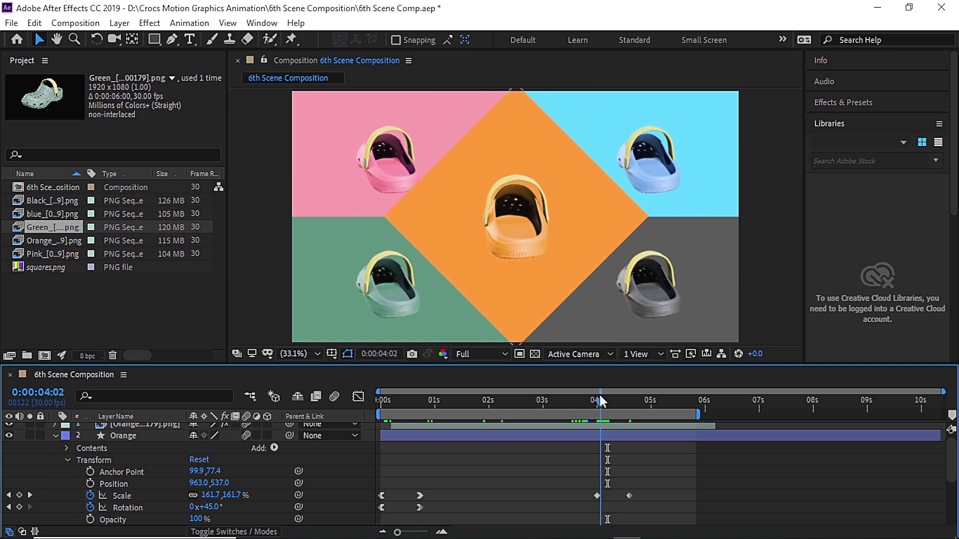
left_click(596, 494)
right_click(595, 492)
mouse_move(623, 490)
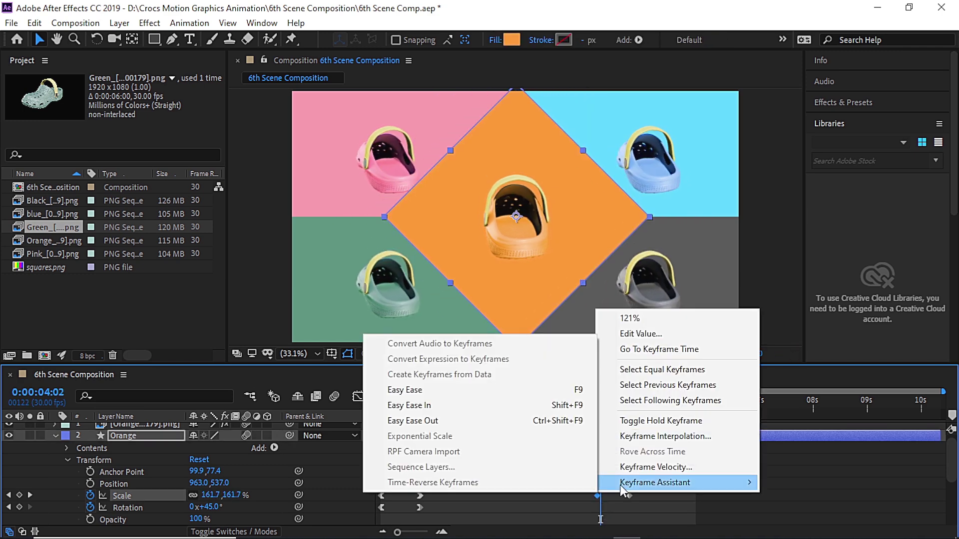
left_click(469, 421)
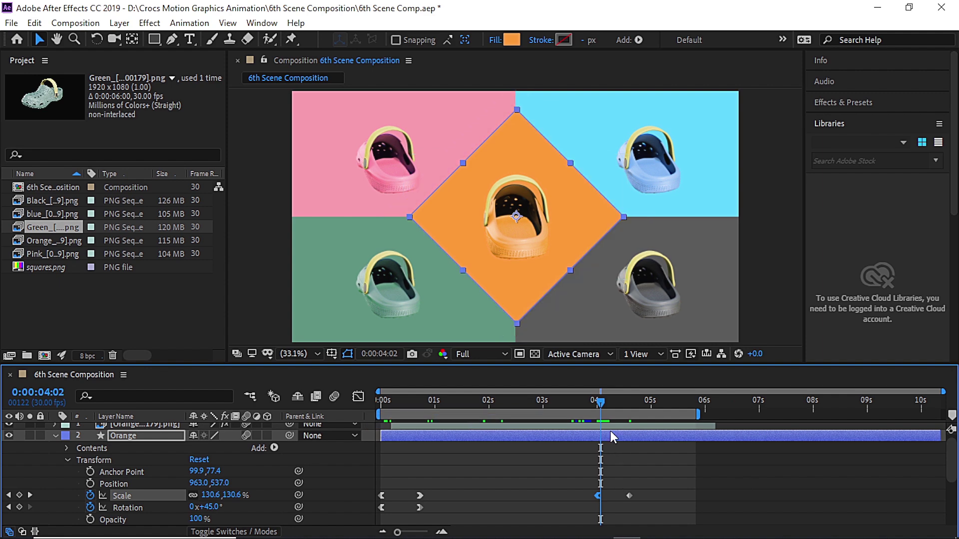
left_click_drag(608, 406, 628, 406)
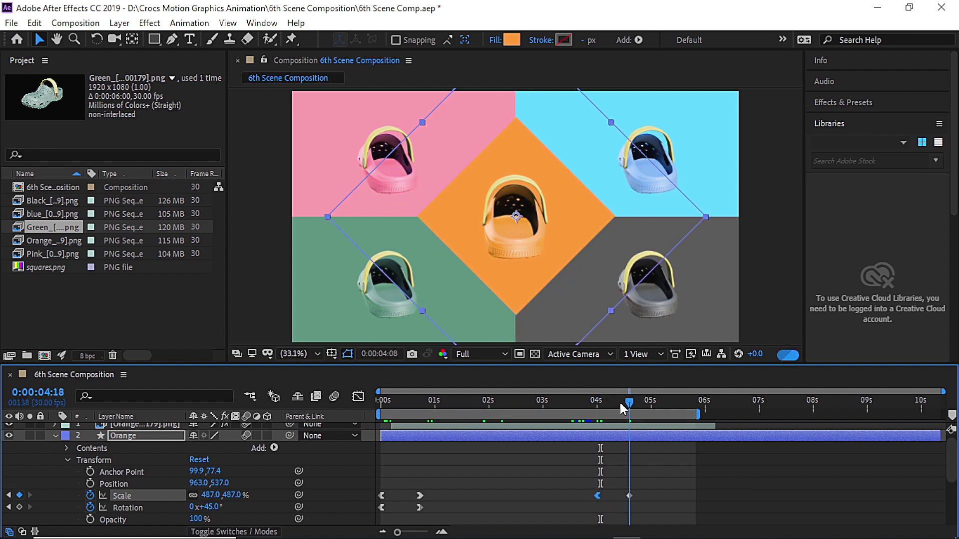
right_click(628, 497)
mouse_move(639, 490)
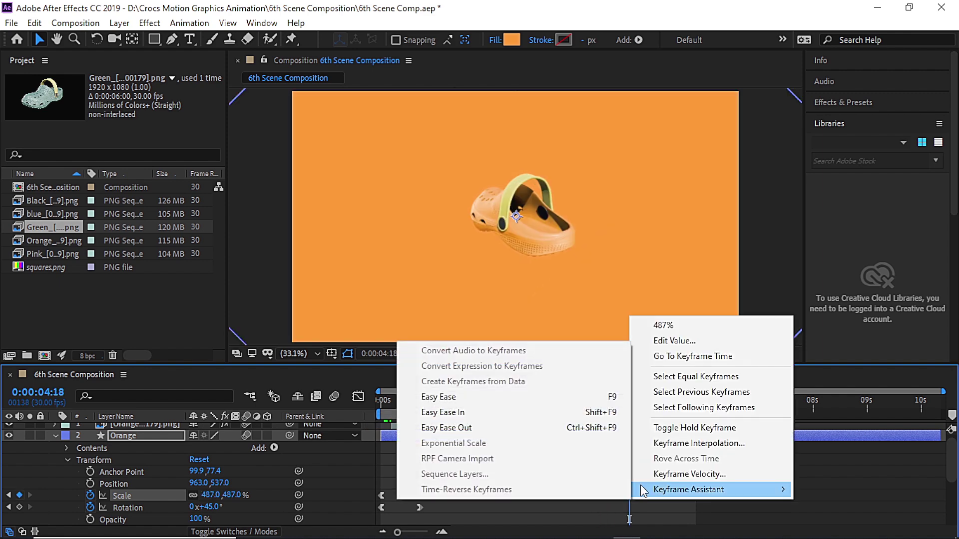
left_click(469, 421)
Preview the orange diamond's expansion from 0:00:03:15.
left_click(636, 402)
left_click_drag(612, 401, 570, 396)
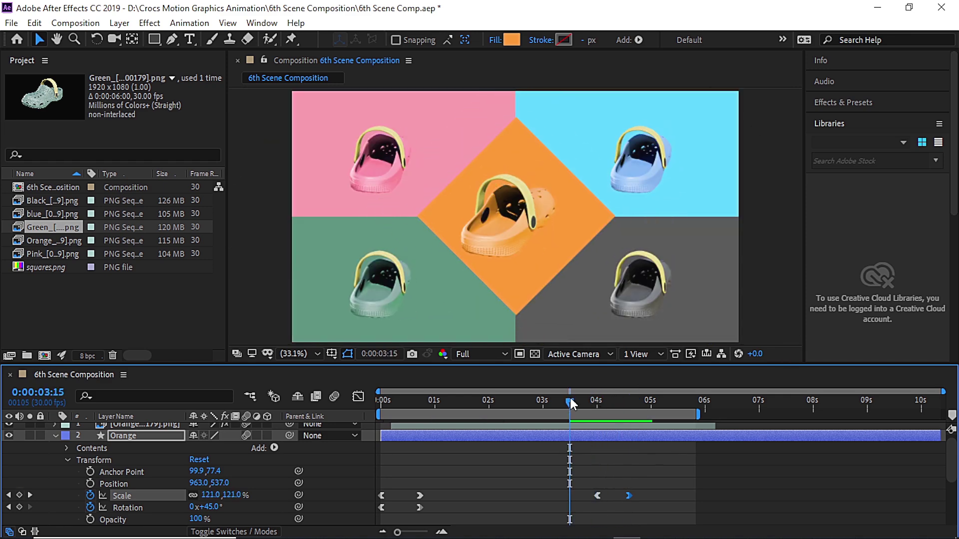
key("space")
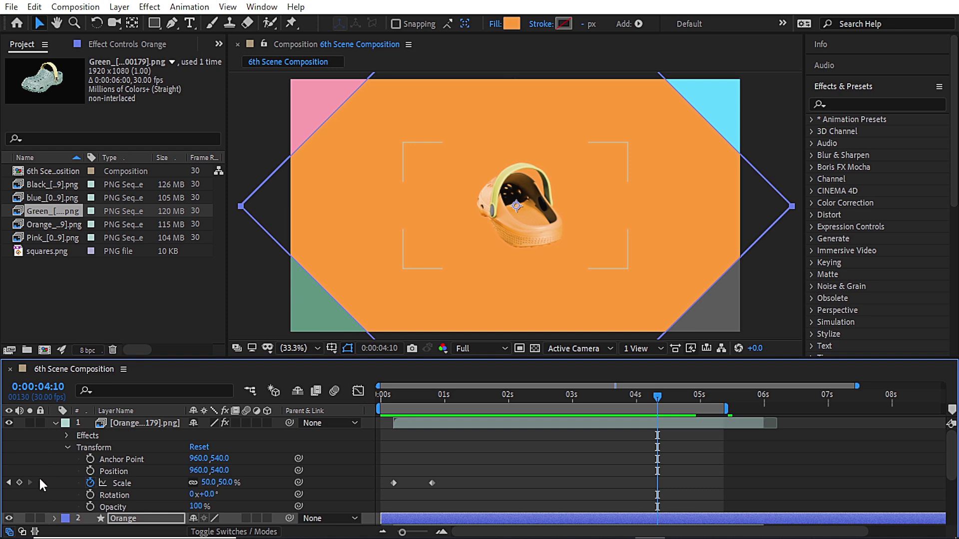
Keyframe the orange shoe layer's scale at 50% at 0:00:04:10 and at 79% at 0:00:04:25.
left_click(20, 482)
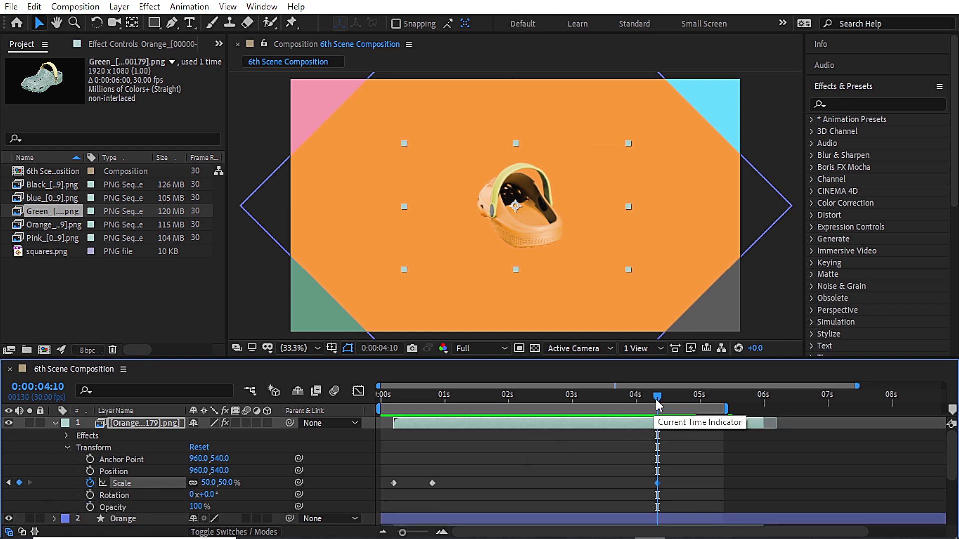
left_click_drag(657, 400, 689, 407)
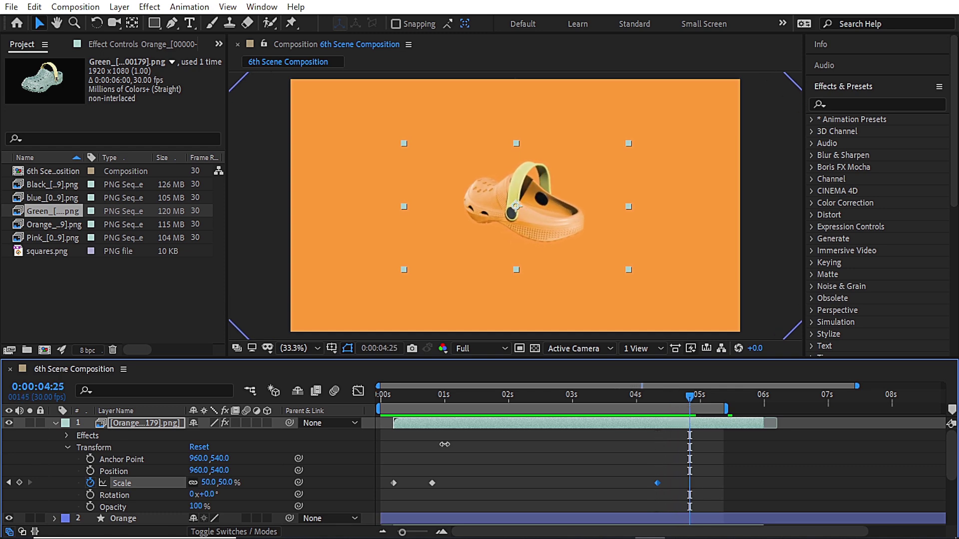
left_click_drag(223, 484, 196, 448)
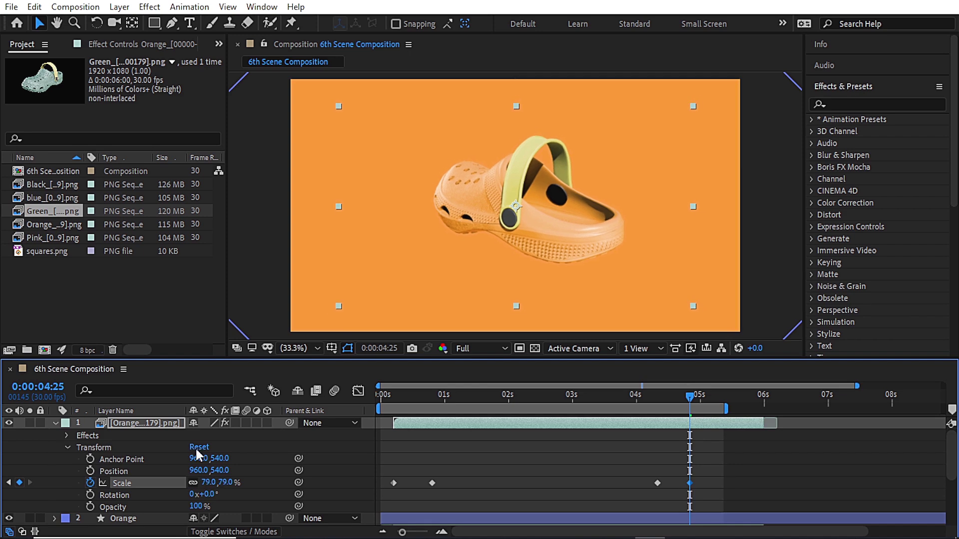
Apply Easy Ease Out to the orange shoe's 0:00:04:10 scale keyframe and Easy Ease In to its 0:00:04:25 one, and preview from the start.
right_click(659, 482)
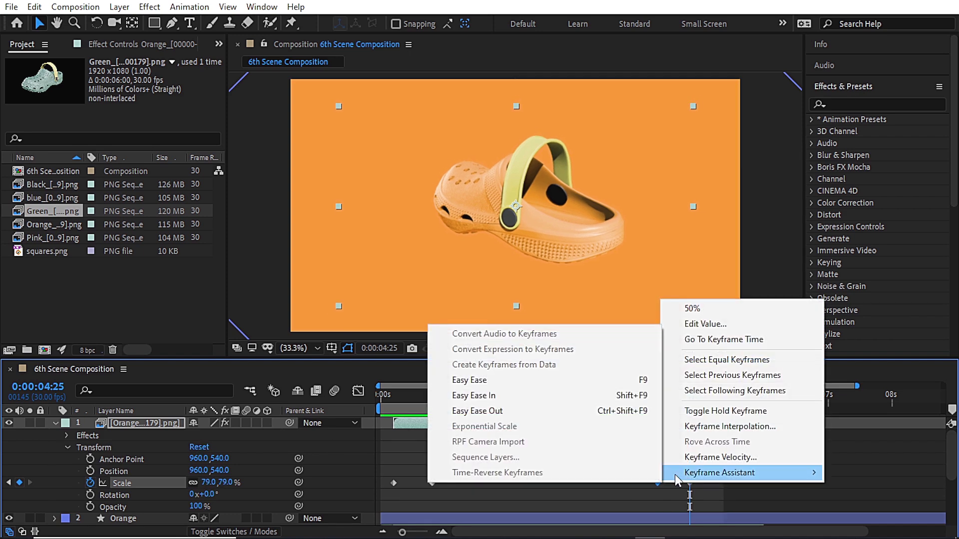
left_click(531, 411)
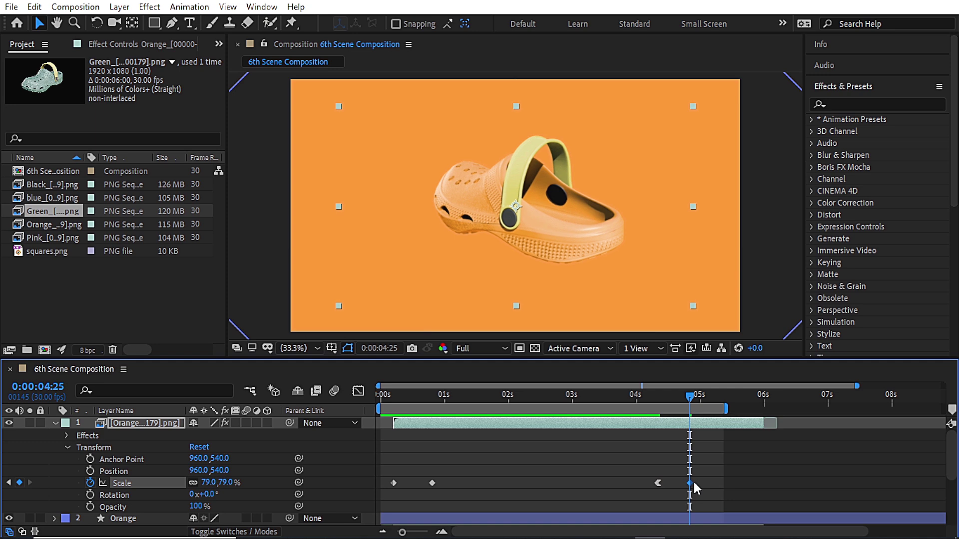
right_click(693, 482)
mouse_move(709, 475)
left_click(563, 397)
left_click_drag(683, 401, 373, 411)
key("space")
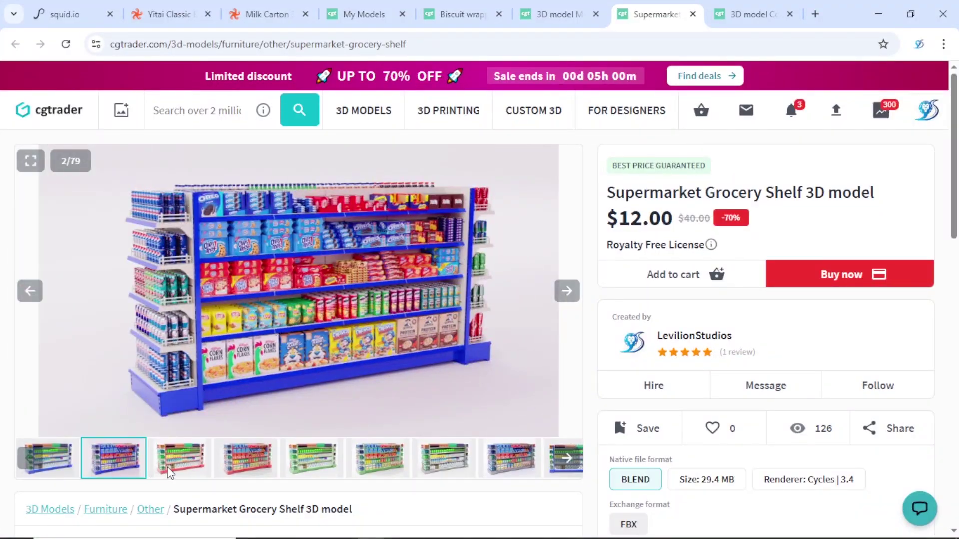
In the browser, examine the preview images of the Supermarket Grocery Shelf on CGTrader and the Yitai Classic Brown Shoes on TurboSquid.
left_click(170, 472)
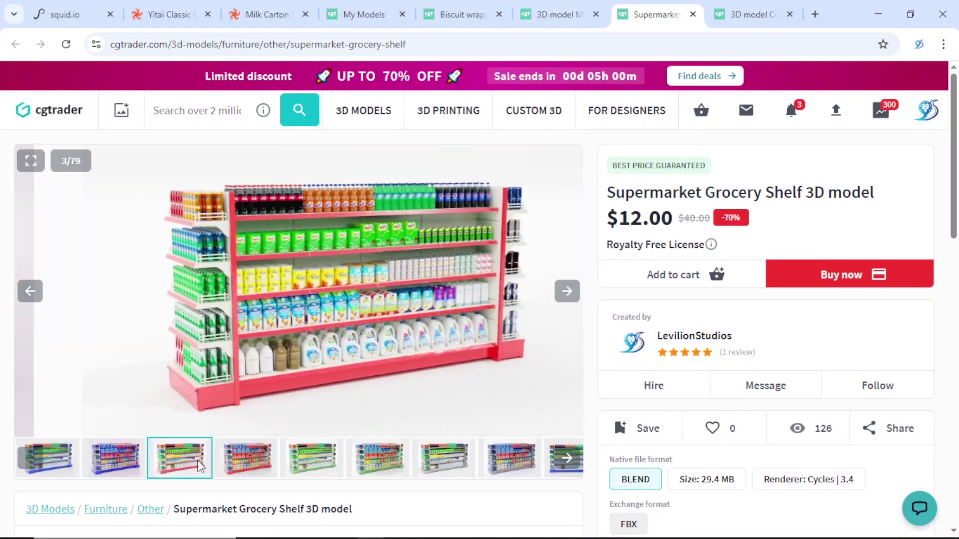
left_click(249, 466)
left_click(300, 464)
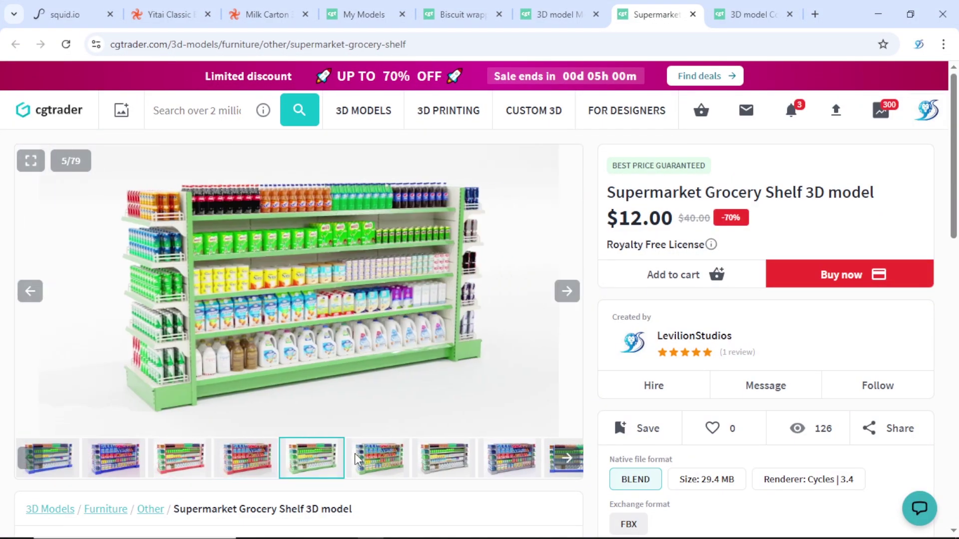
left_click(379, 464)
left_click(470, 464)
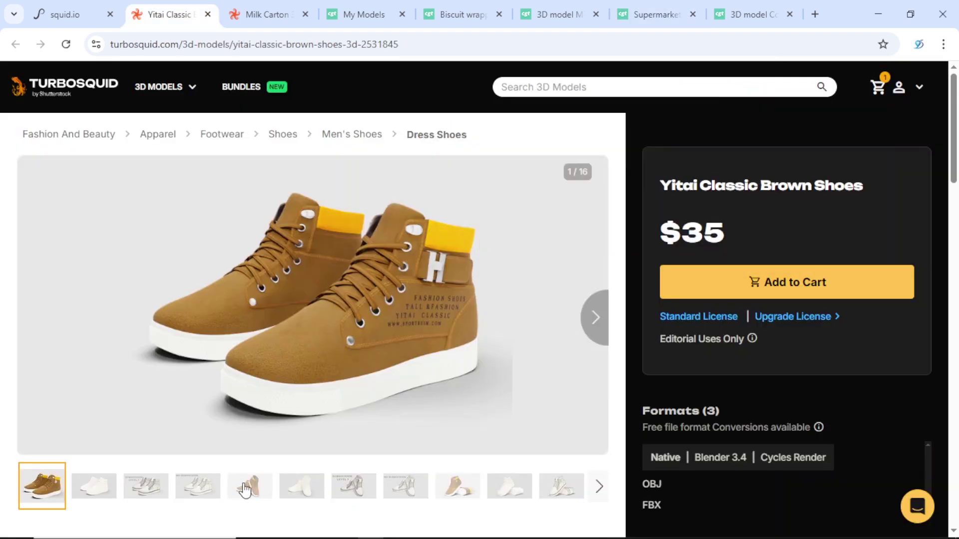
left_click(245, 490)
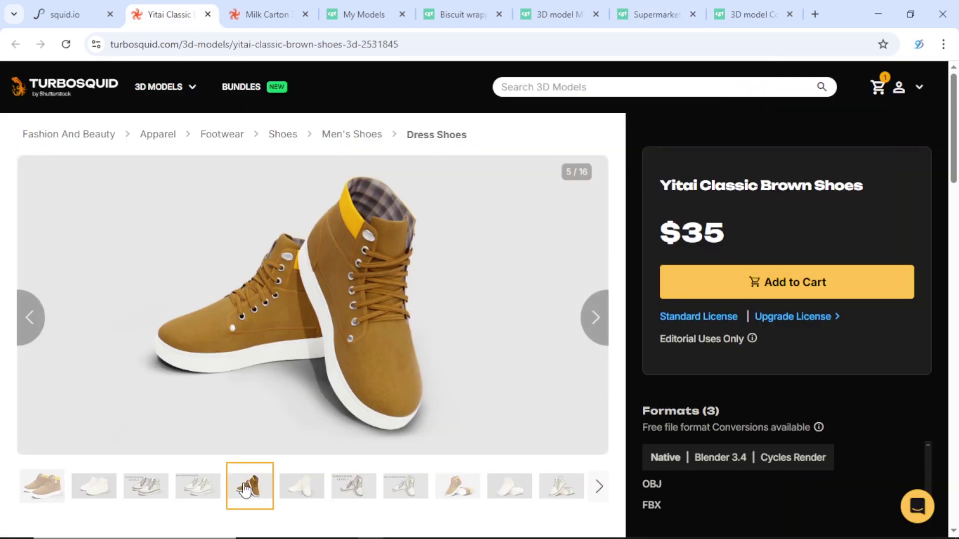
left_click(460, 495)
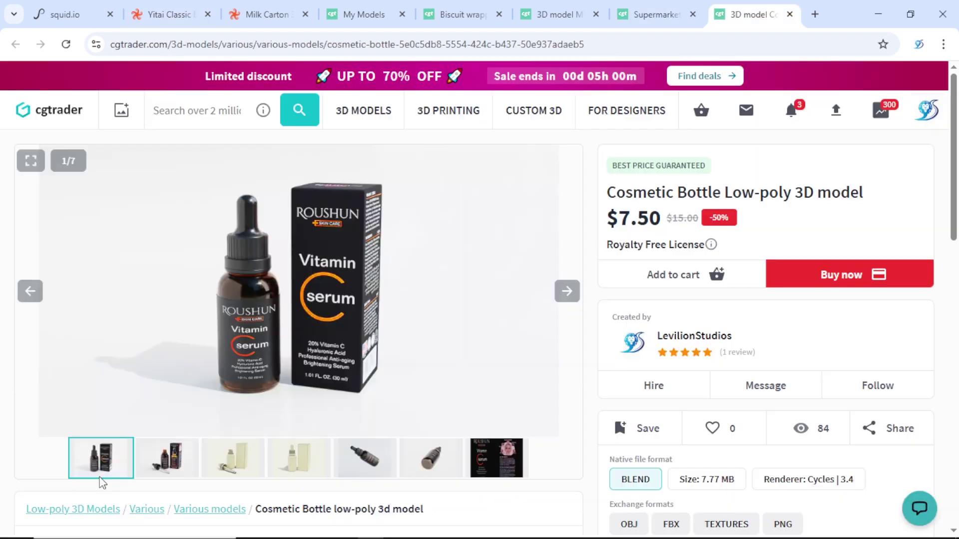
Examine the preview images of the Cosmetic Bottle and Biscuit Package 3D models on CGTrader.
left_click(183, 474)
left_click(365, 458)
left_click(430, 457)
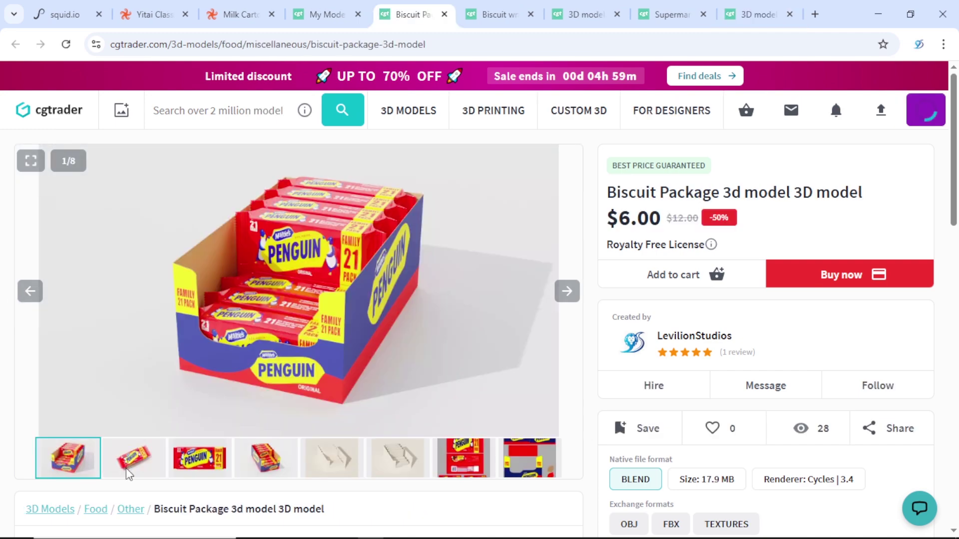
left_click(158, 474)
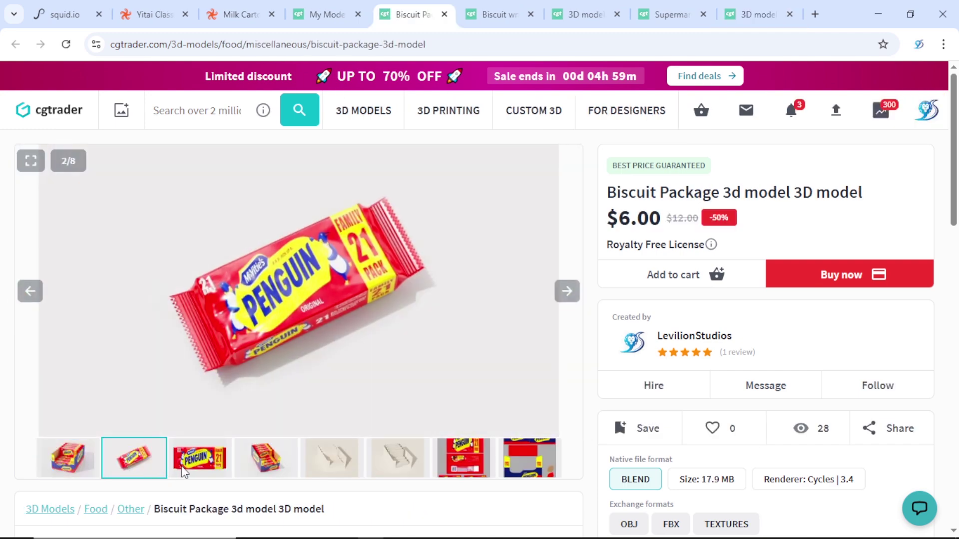